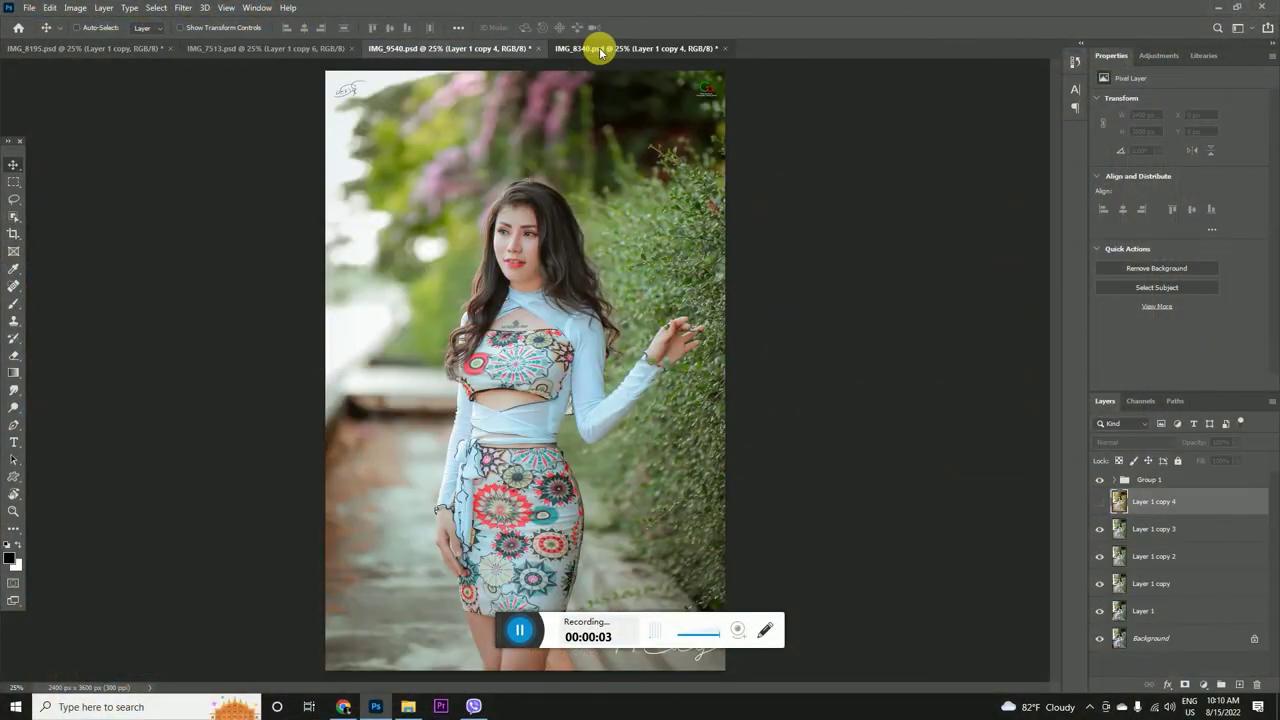
Toggle IMG_8195 between its Background-only original and the graded layers.
left_click(57, 47)
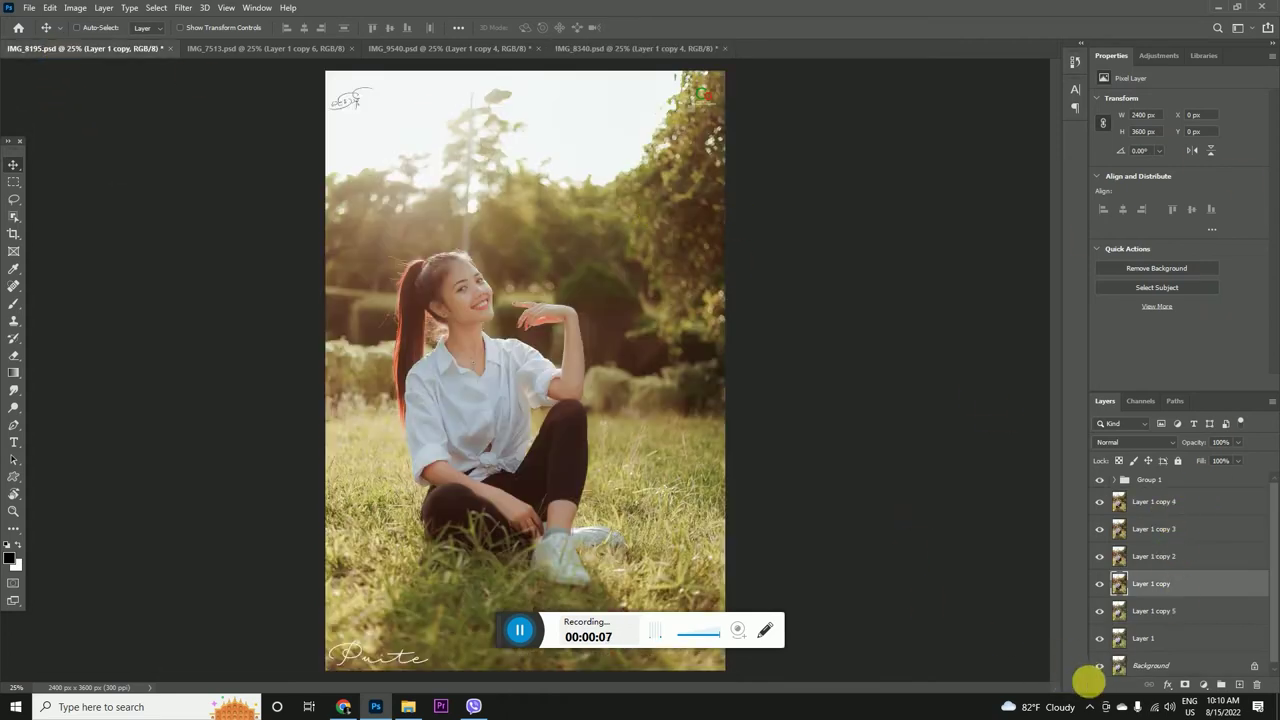
scroll(1175, 593, "down", 1)
left_click(1101, 663, "alt")
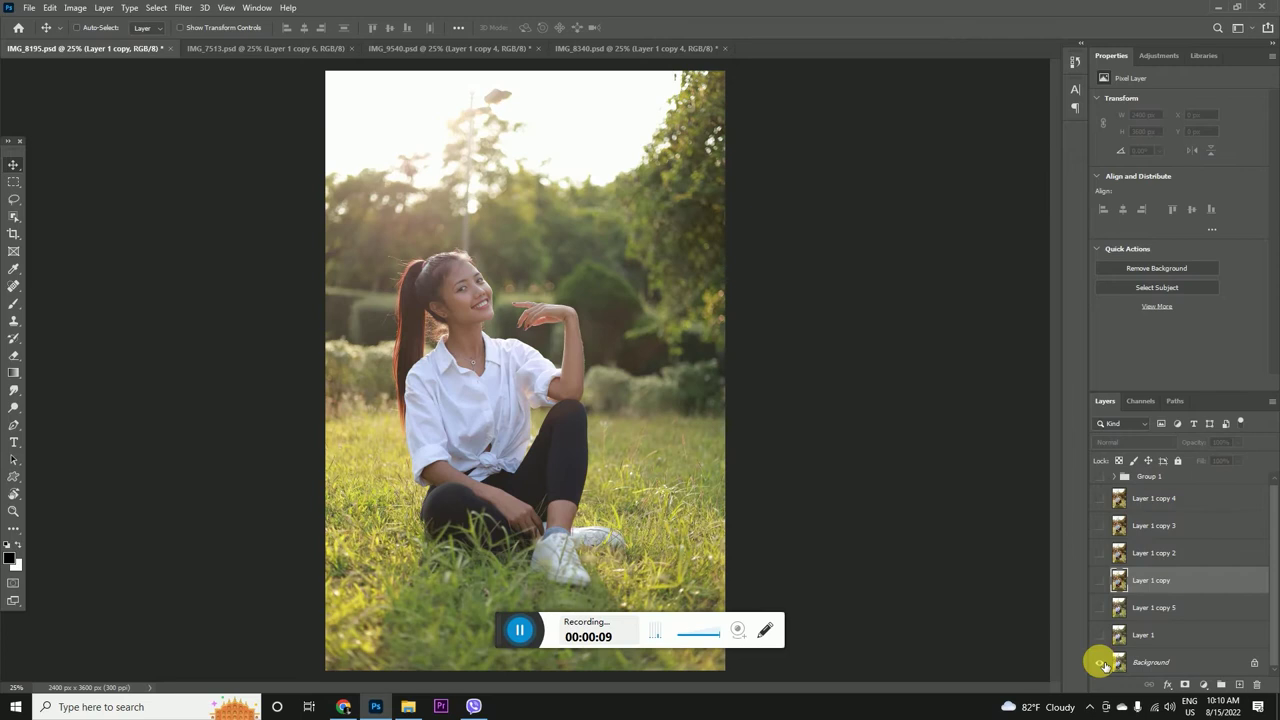
left_click(1101, 663, "alt")
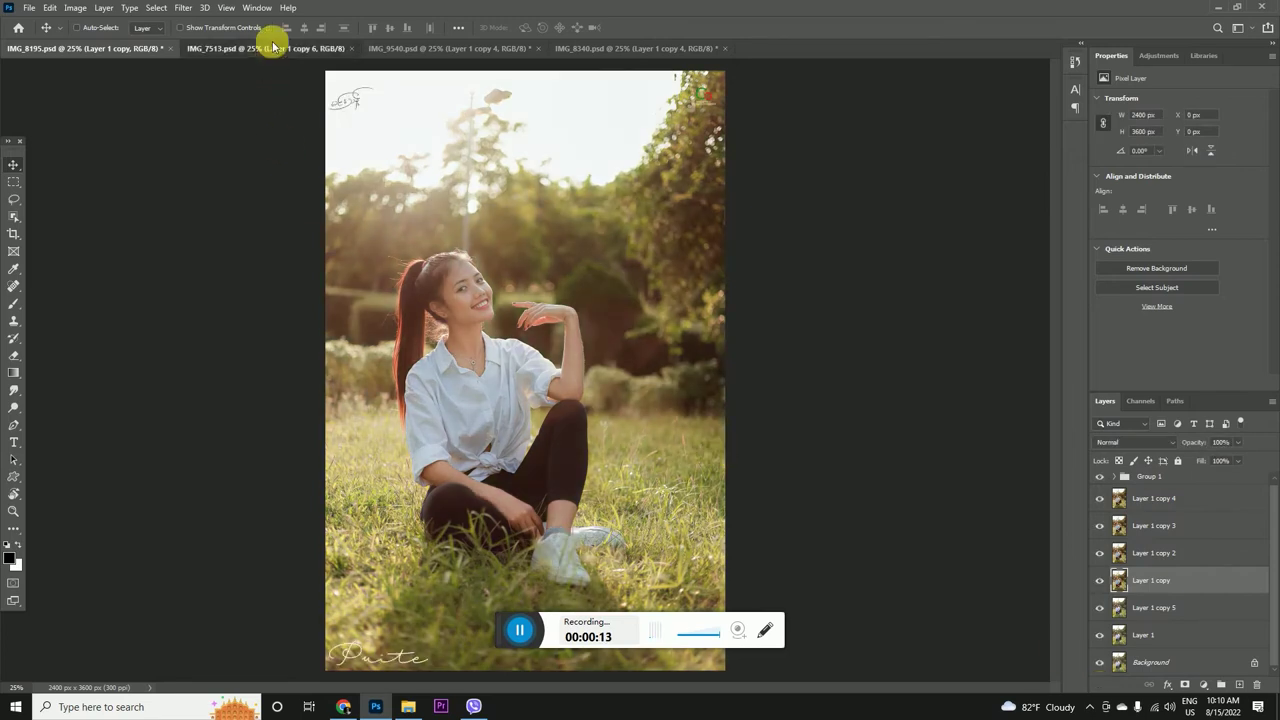
Compare the IMG_7513 motorcycle photo's original and graded versions, ending on the graded one.
left_click(273, 48)
left_click(1101, 668, "alt")
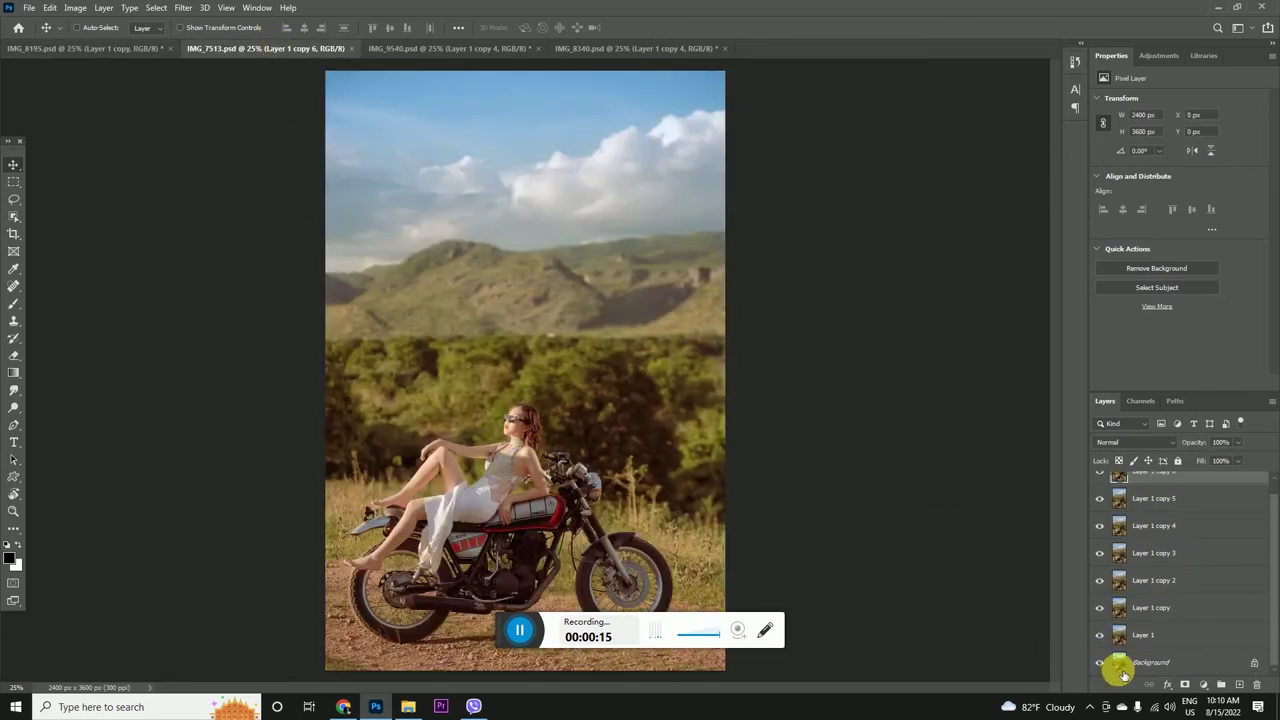
left_click(1101, 331, "alt")
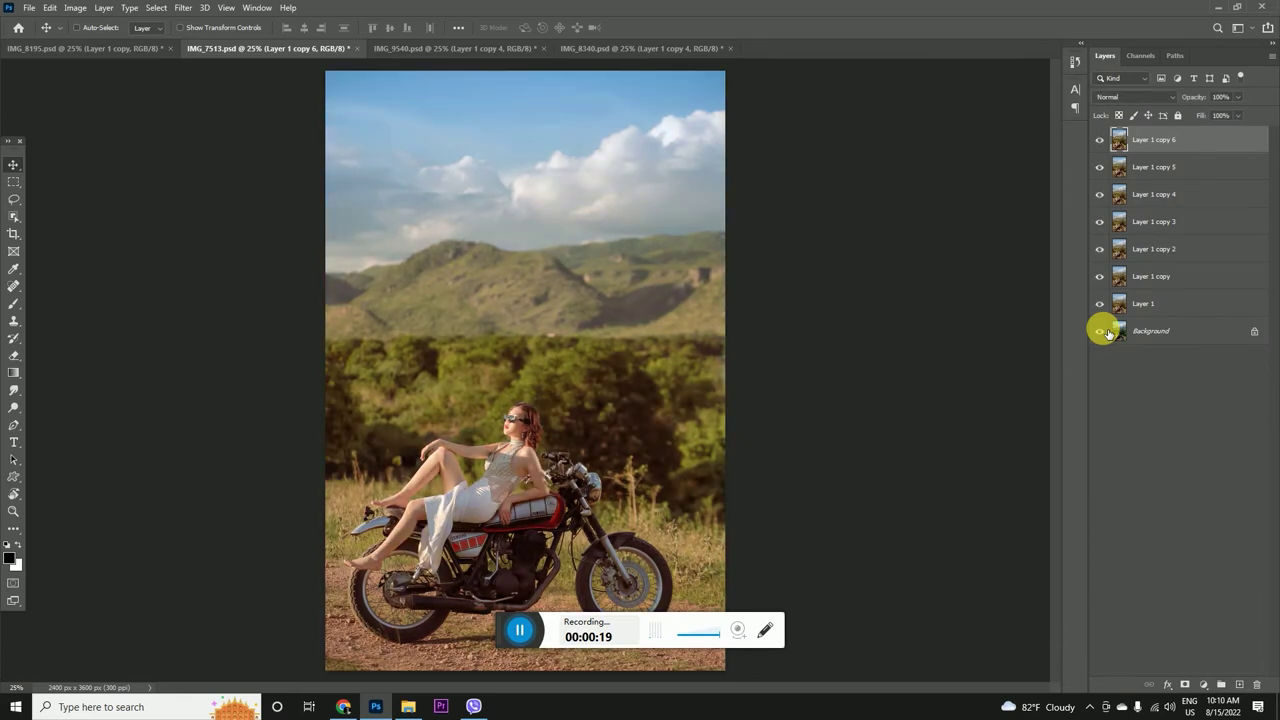
left_click(1100, 333, "alt")
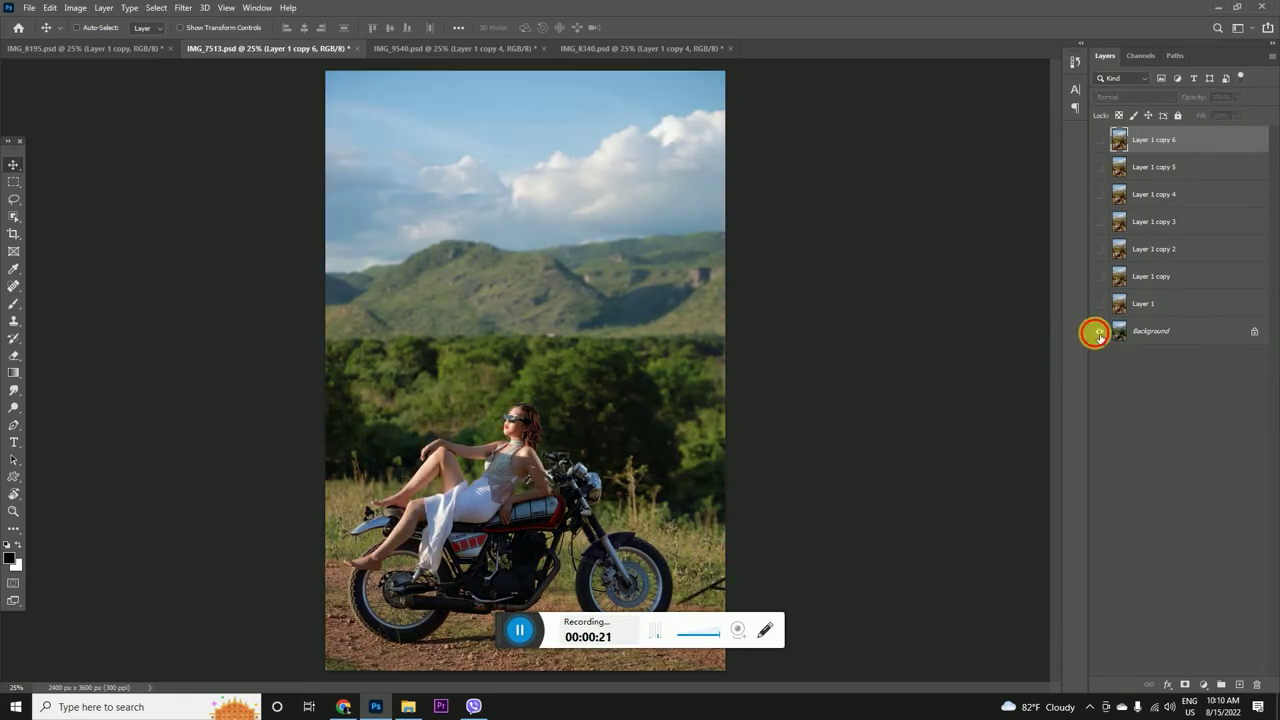
left_click(1100, 333, "alt")
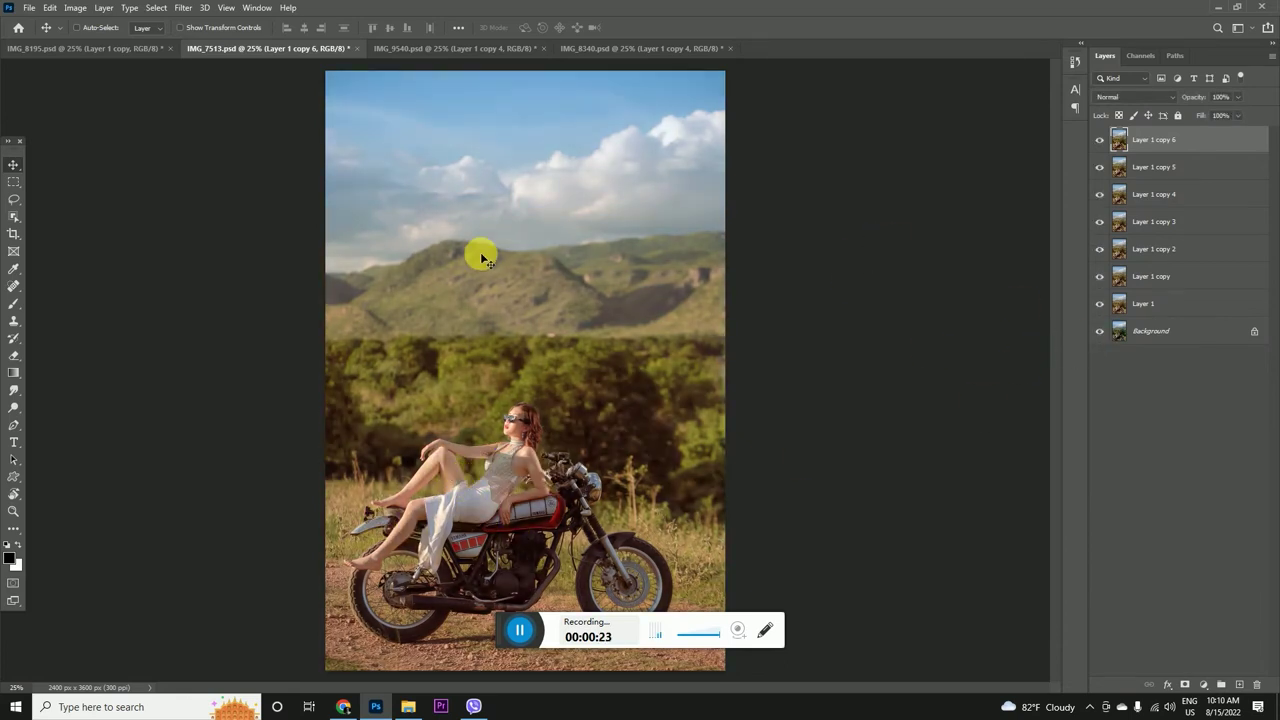
Compare the IMG_9540 floral-dress photo with its original, then the IMG_8340 market photo.
left_click(435, 57)
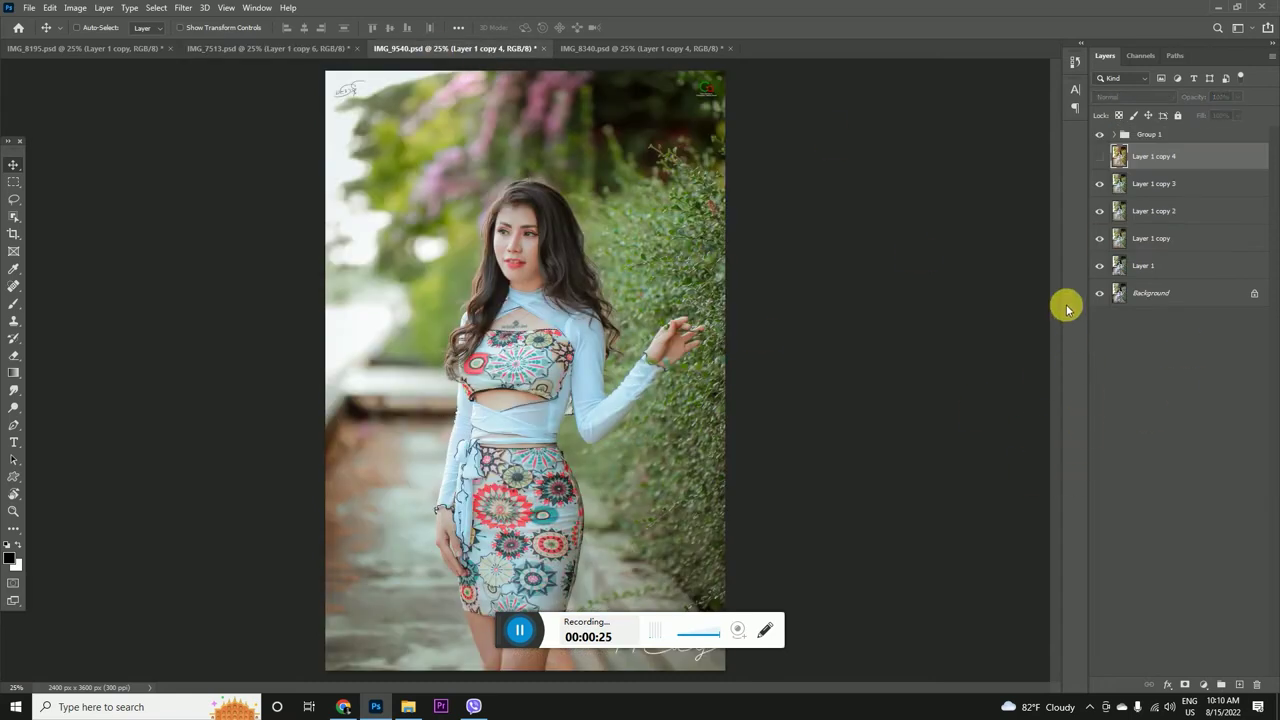
left_click(1160, 192)
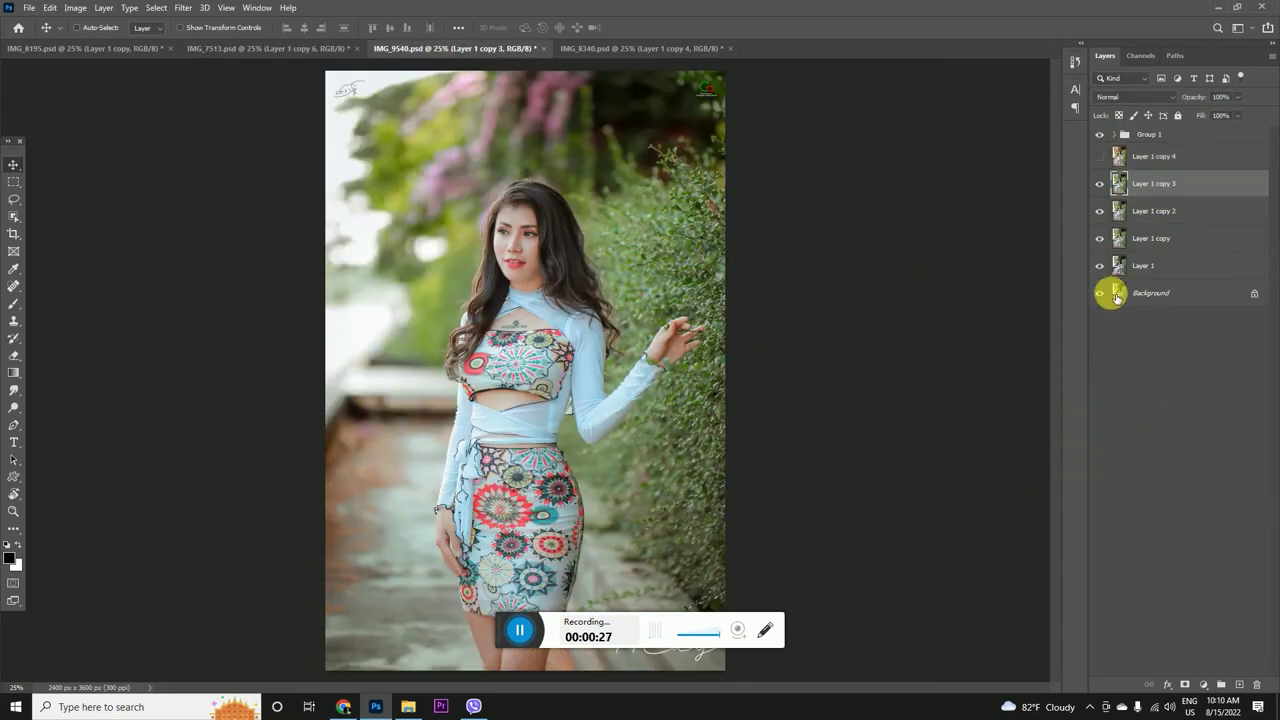
left_click(1100, 294, "alt")
left_click(1100, 294, "alt")
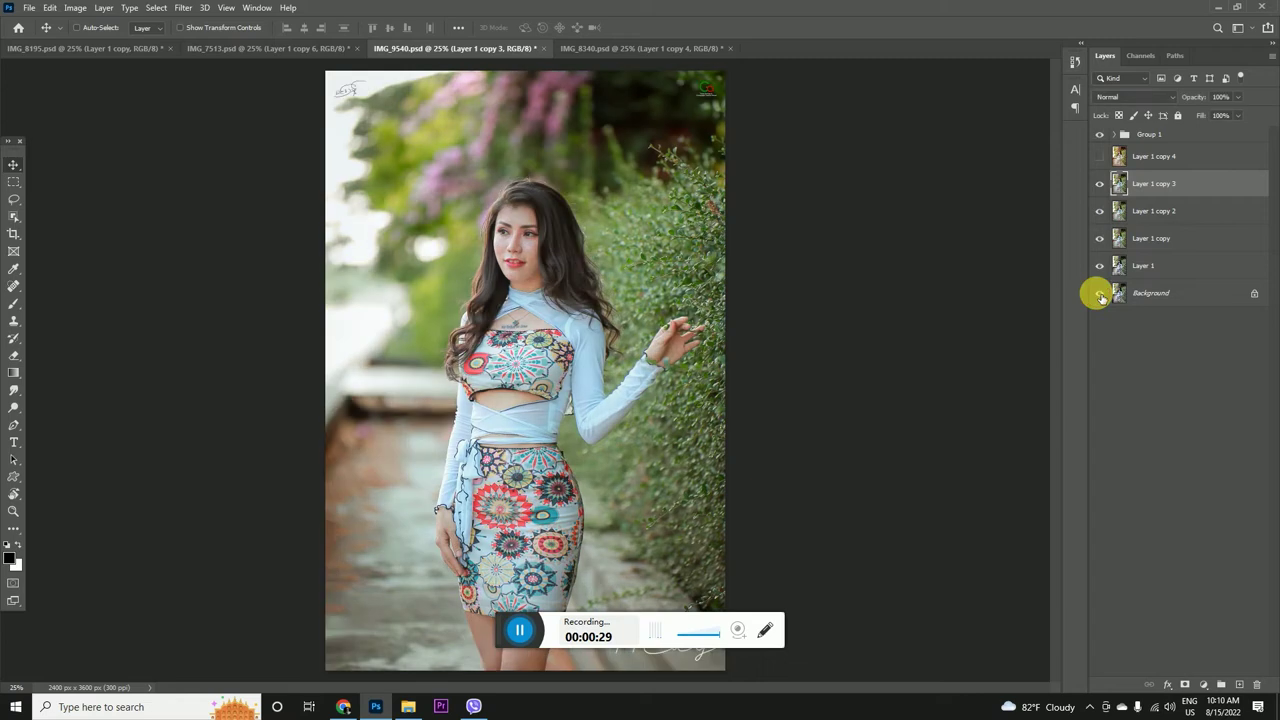
left_click(643, 48)
left_click(1100, 294, "alt")
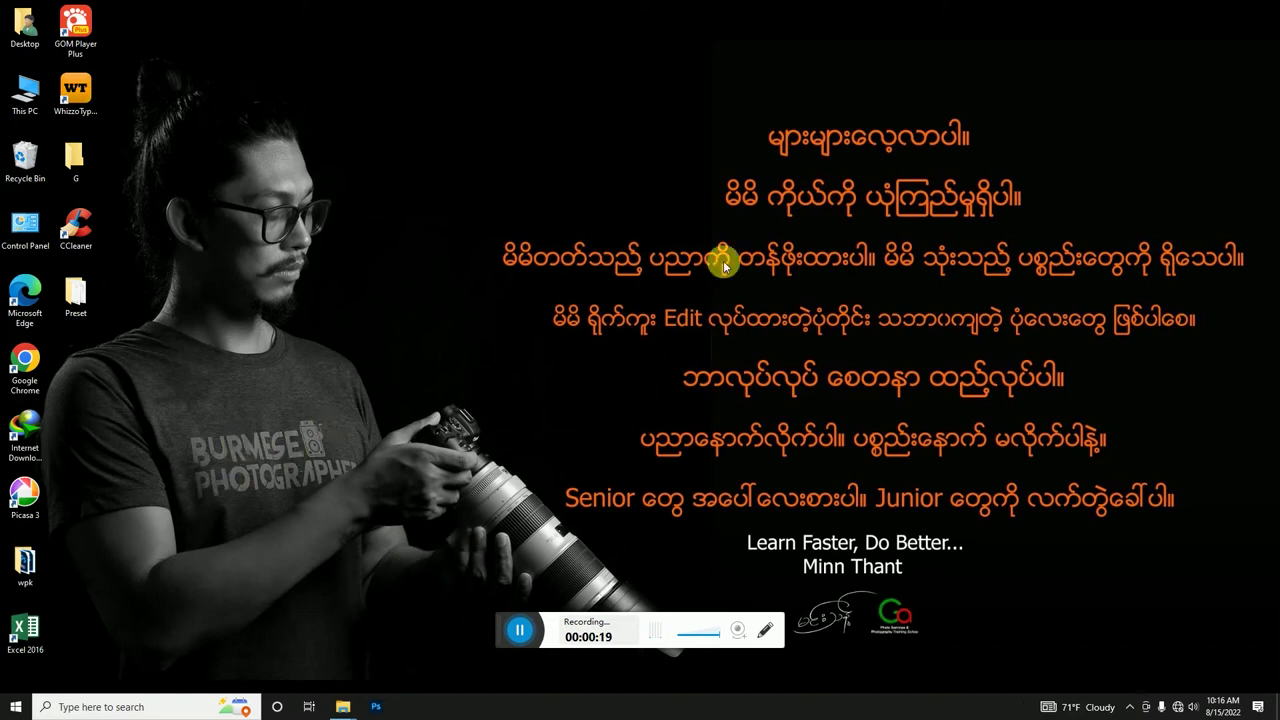
Copy the five .xmp preset files from the Preset folder.
double_click(78, 299)
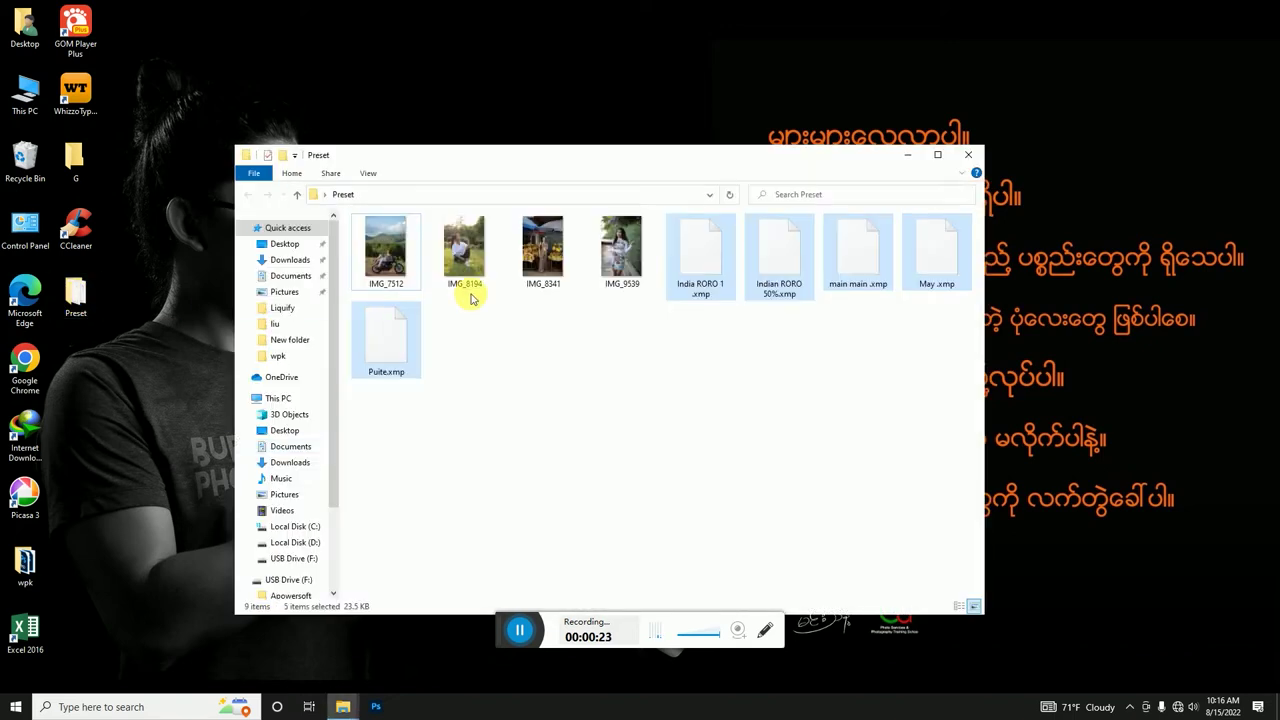
left_click(937, 155)
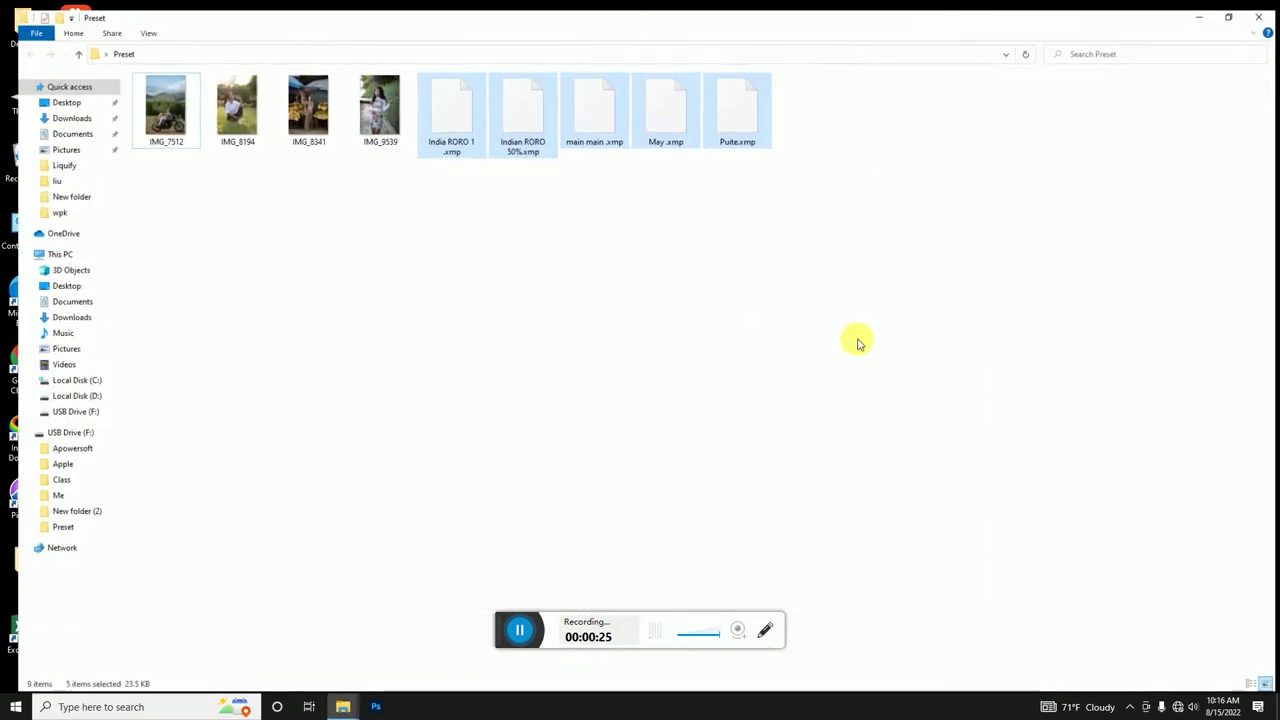
left_click_drag(890, 186, 455, 120)
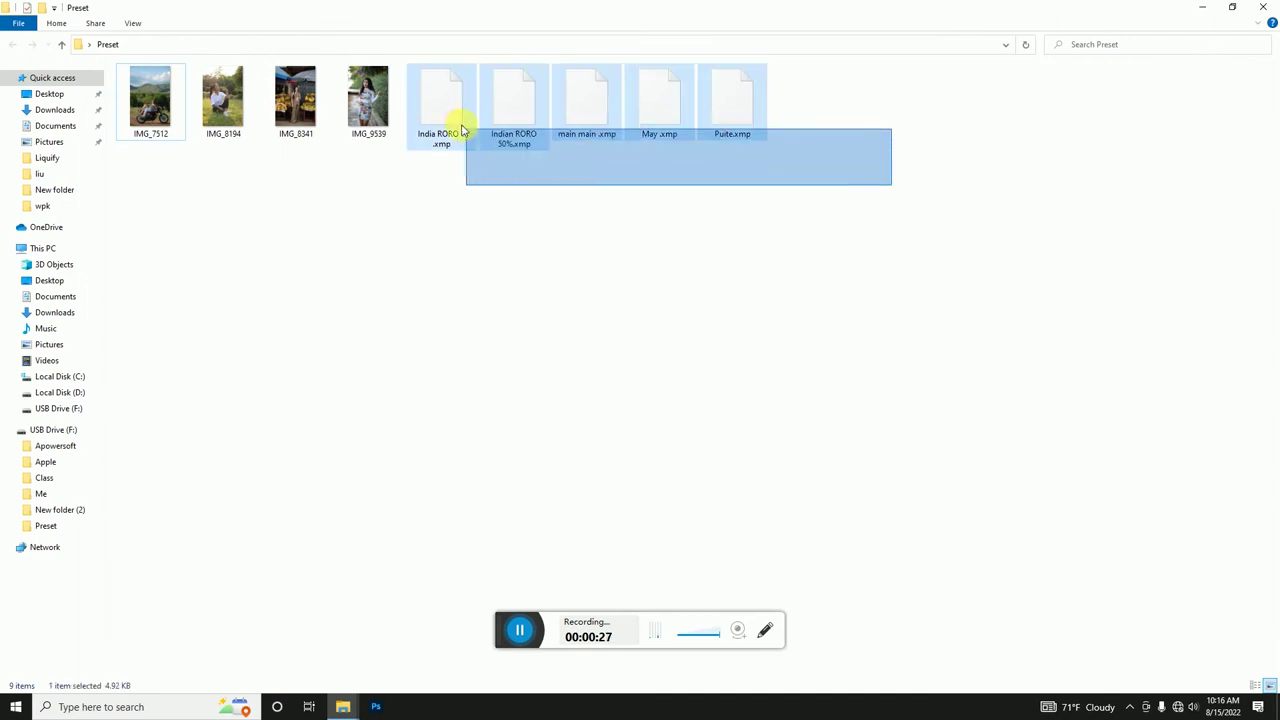
right_click(508, 108)
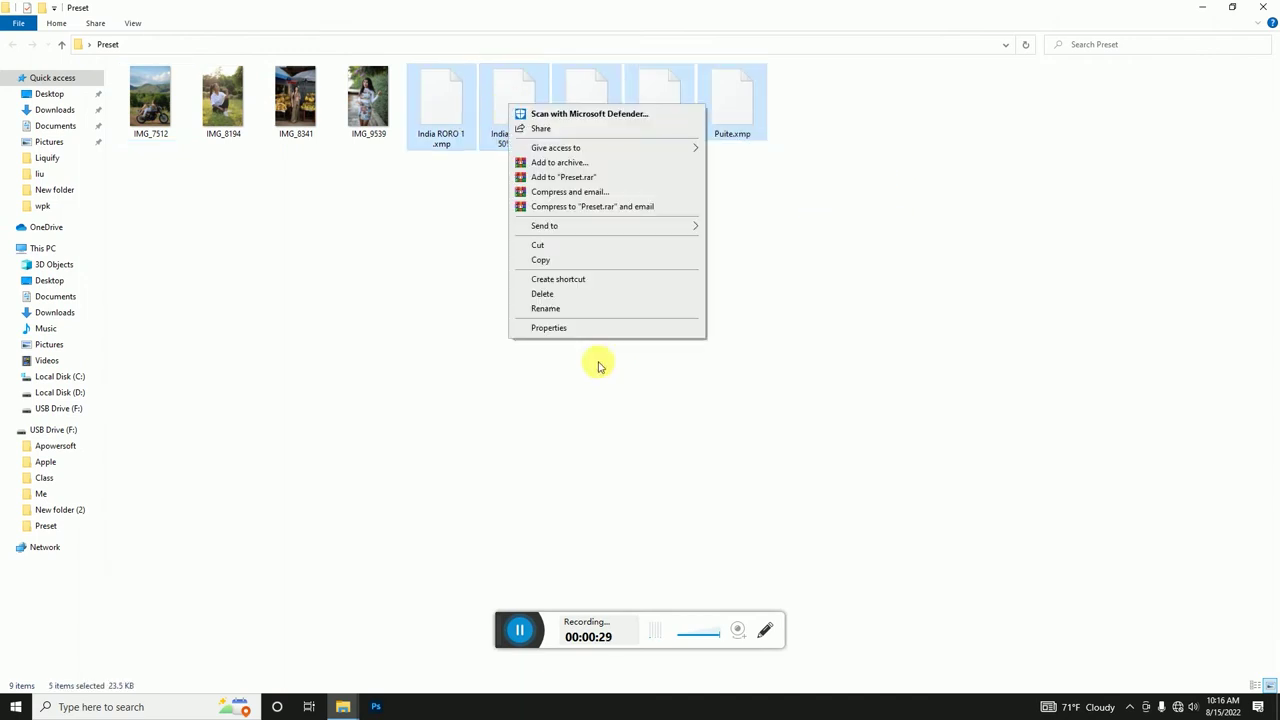
left_click(545, 260)
Navigate to This PC > Local Disk (C:) > Users > Desktop.
left_click(43, 248)
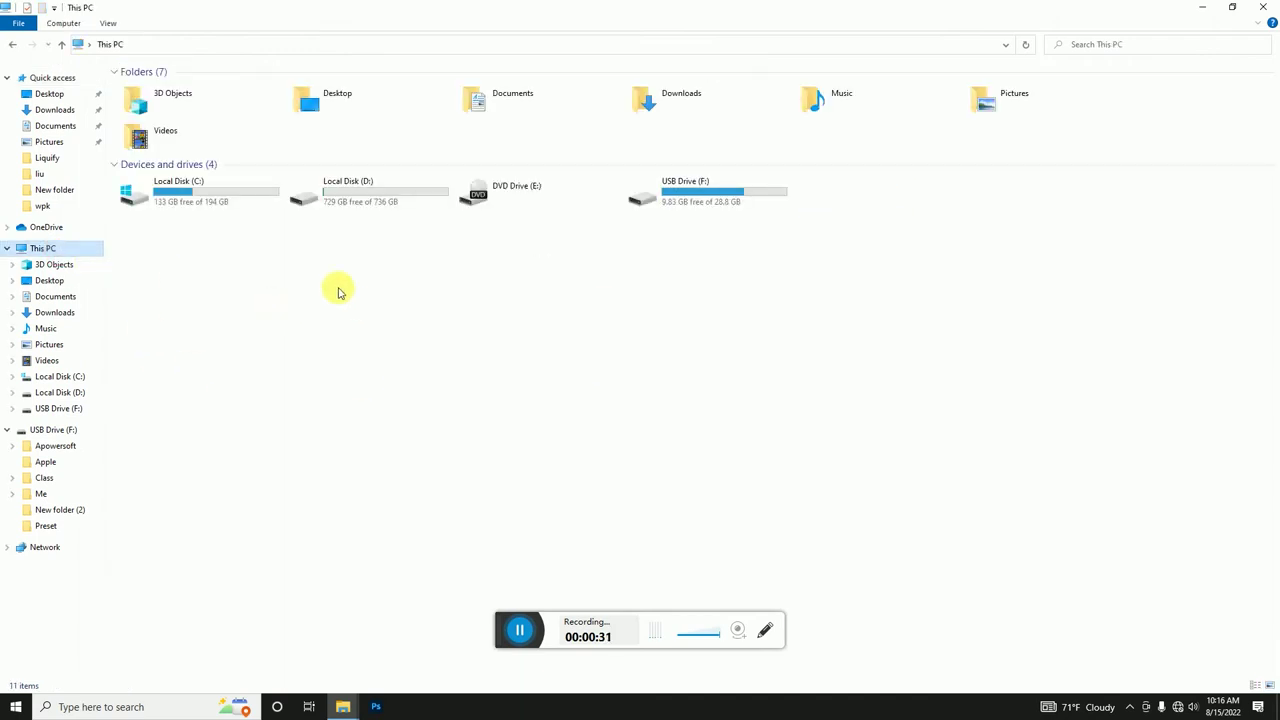
double_click(165, 188)
left_click(160, 133)
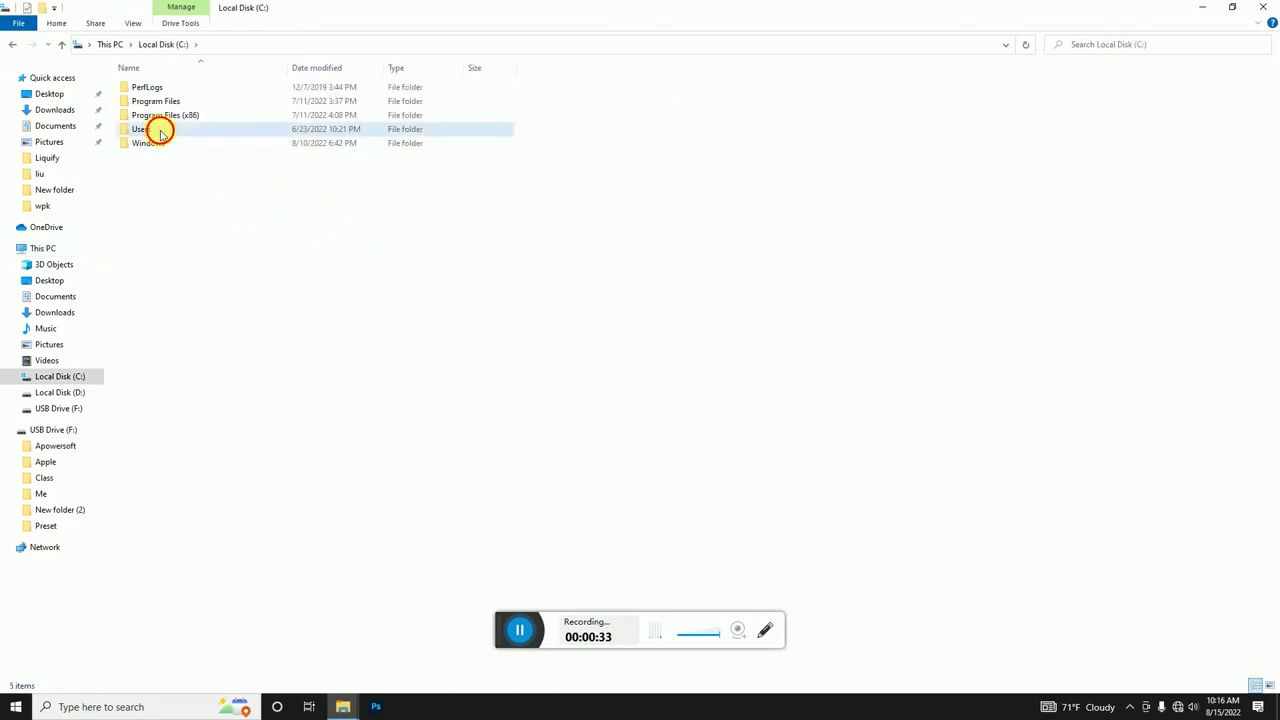
double_click(160, 133)
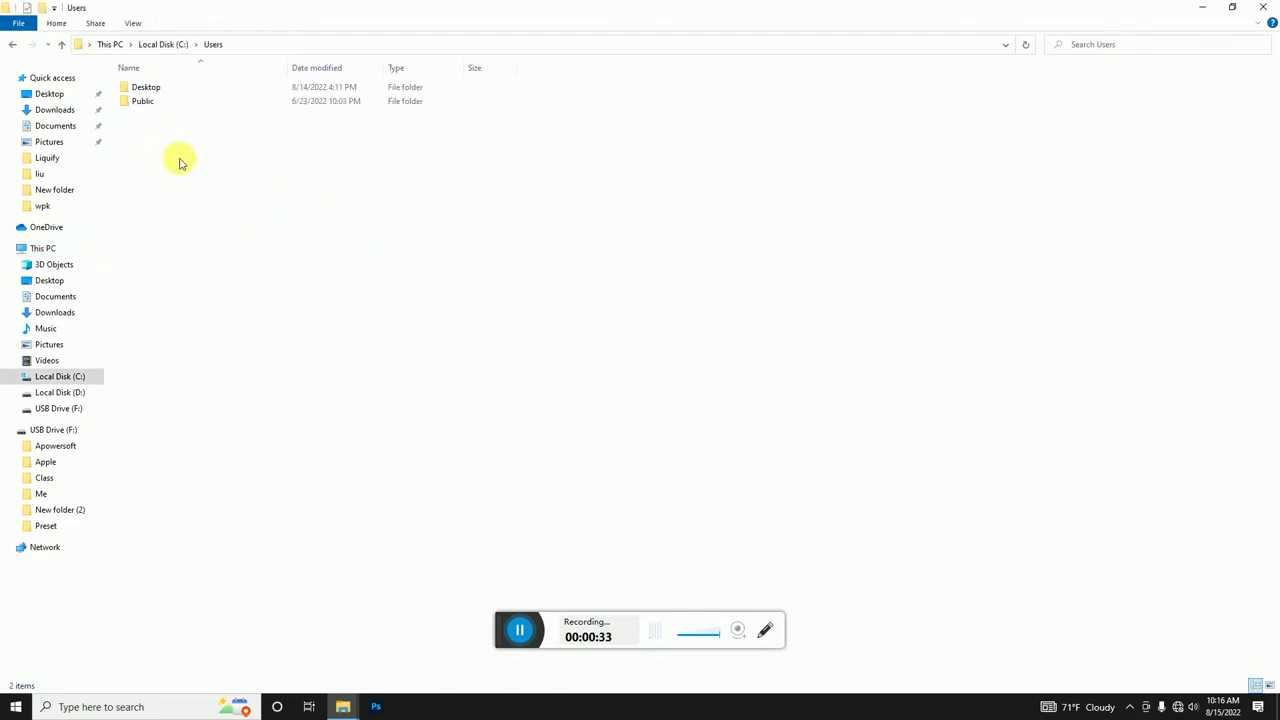
double_click(145, 88)
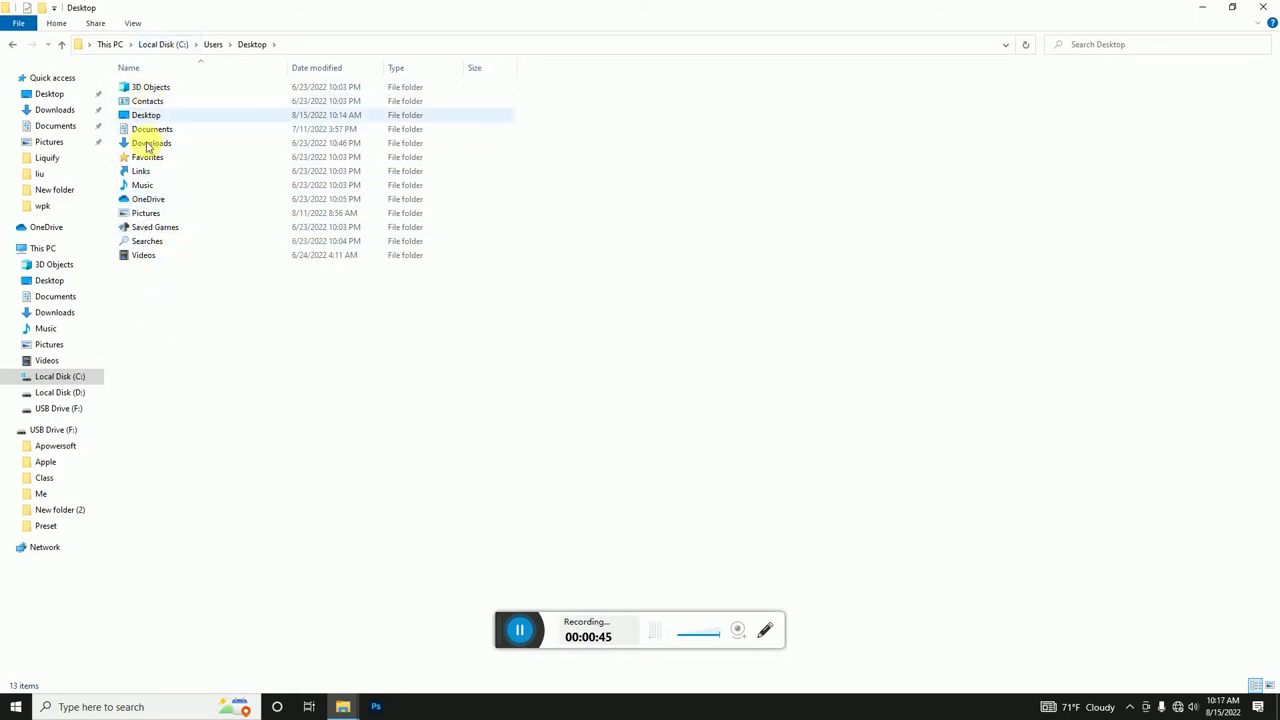
Show hidden items and open AppData > Roaming > Adobe > CameraRaw > Settings.
left_click(138, 24)
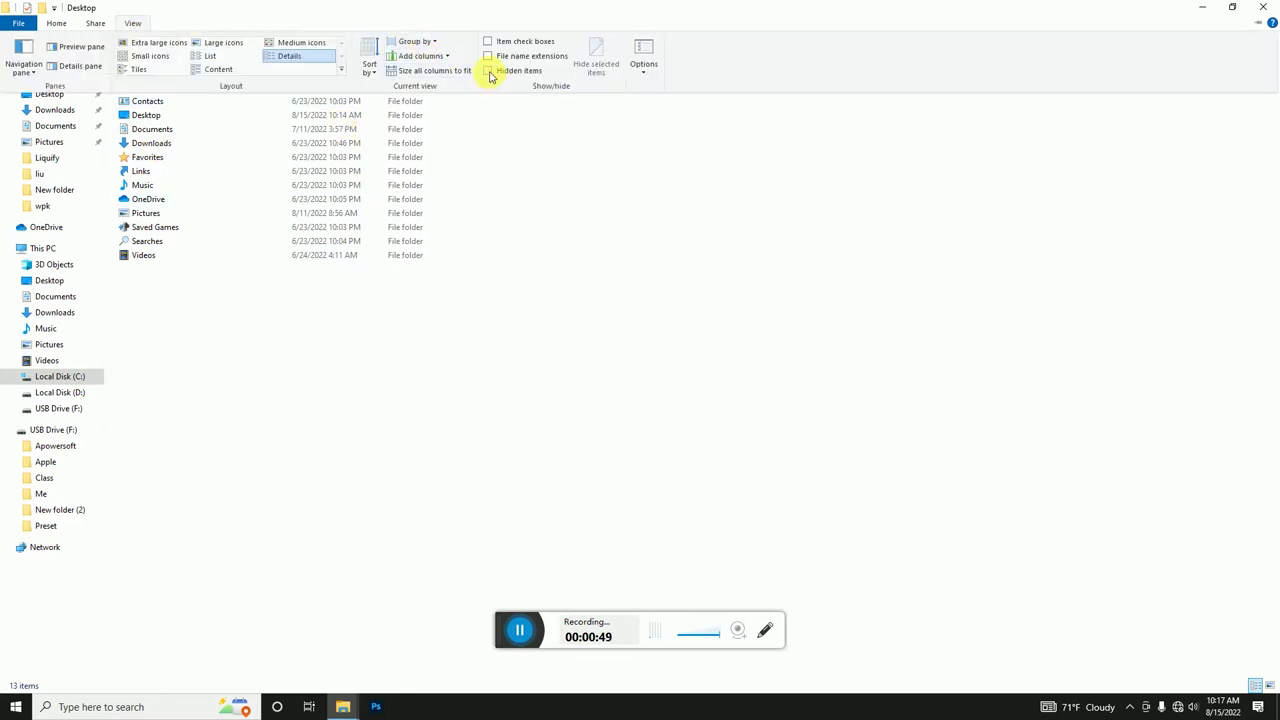
left_click(488, 71)
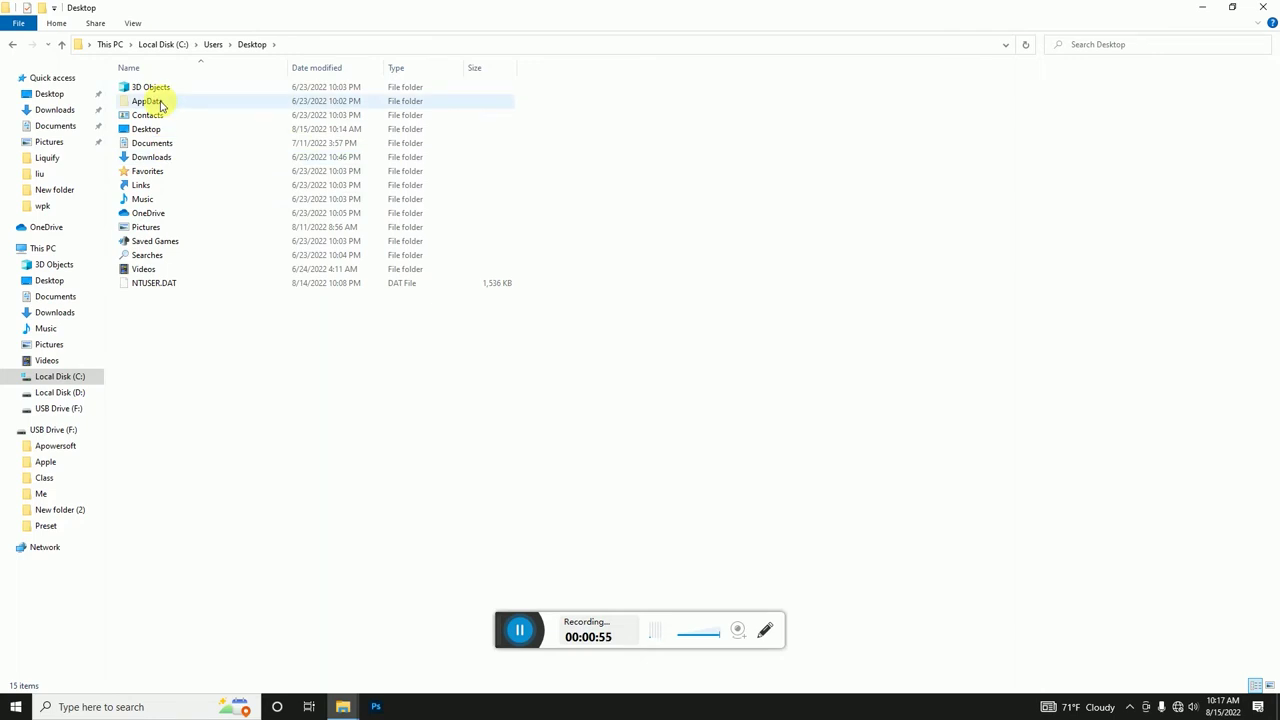
double_click(160, 103)
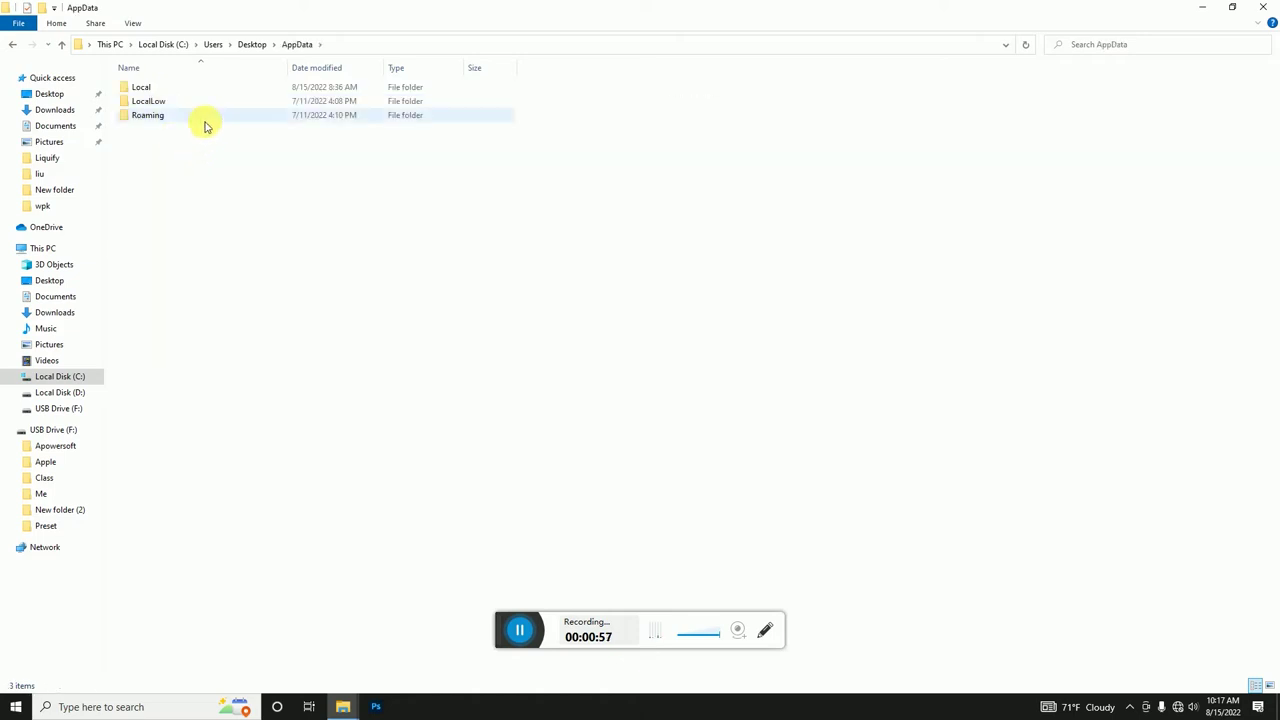
double_click(155, 118)
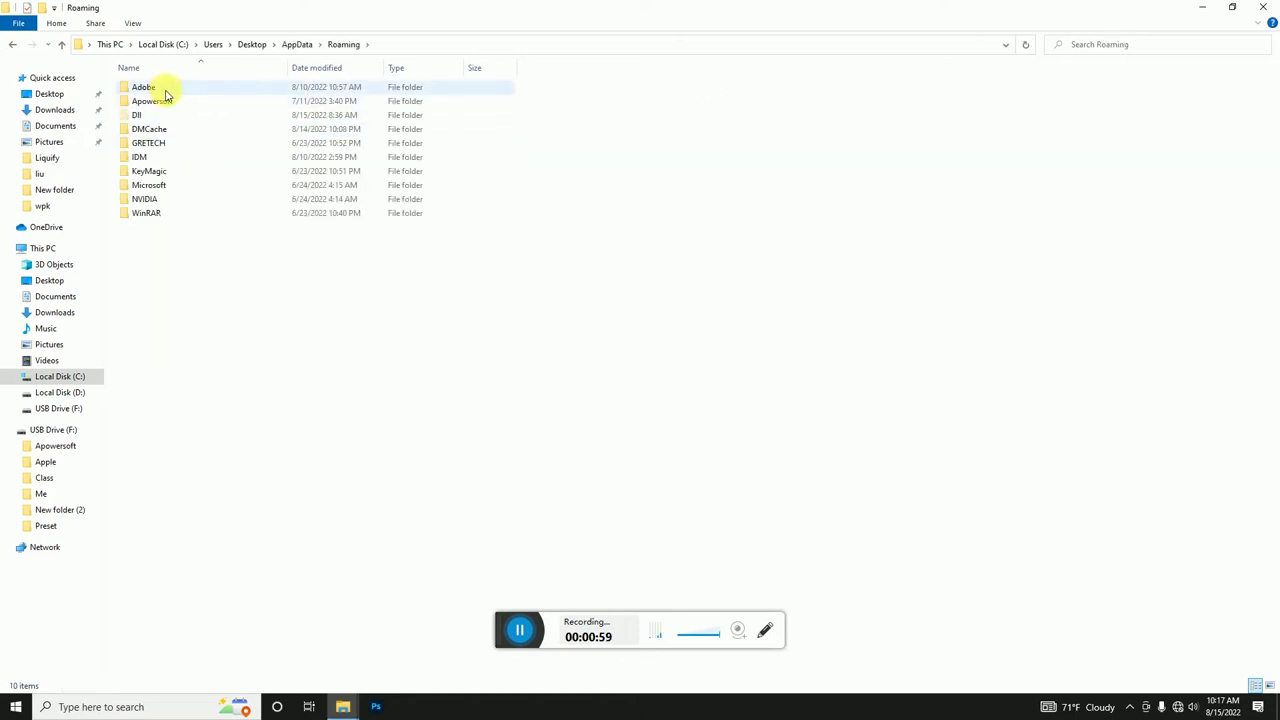
double_click(160, 88)
double_click(158, 129)
double_click(155, 242)
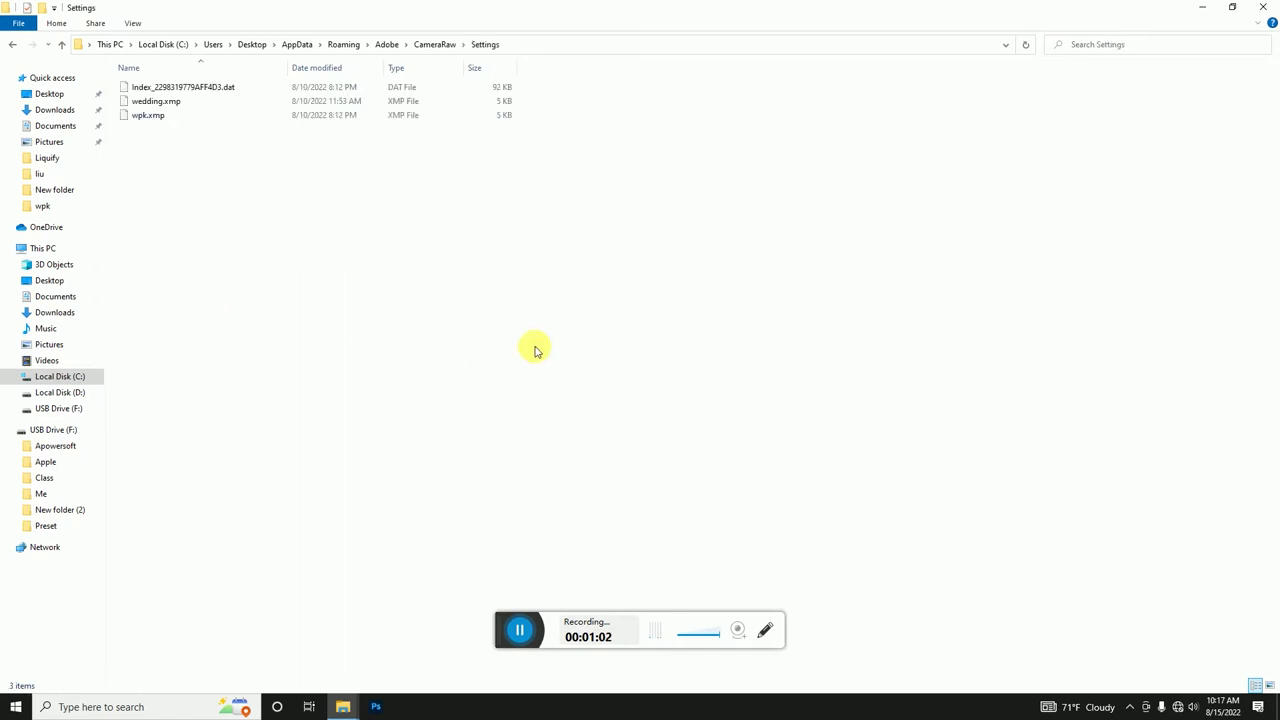
Paste the five .xmp presets into the Settings folder and close File Explorer.
right_click(406, 258)
left_click(436, 346)
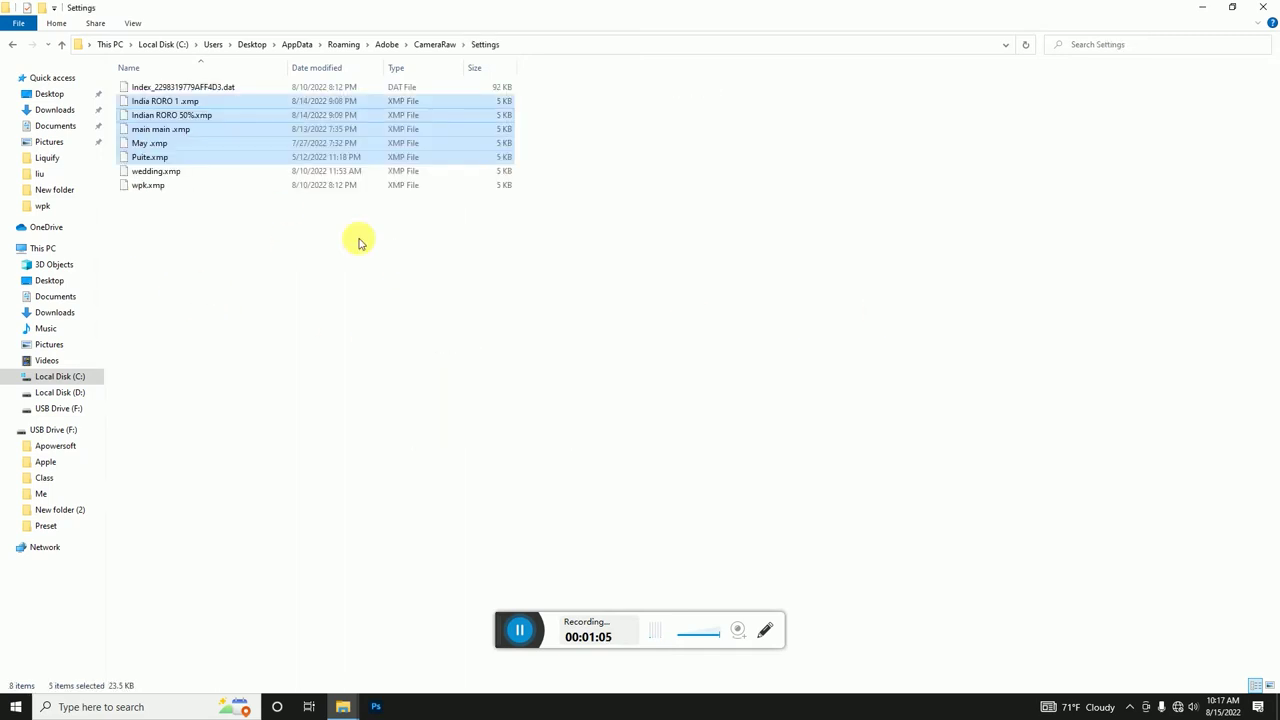
left_click(514, 374)
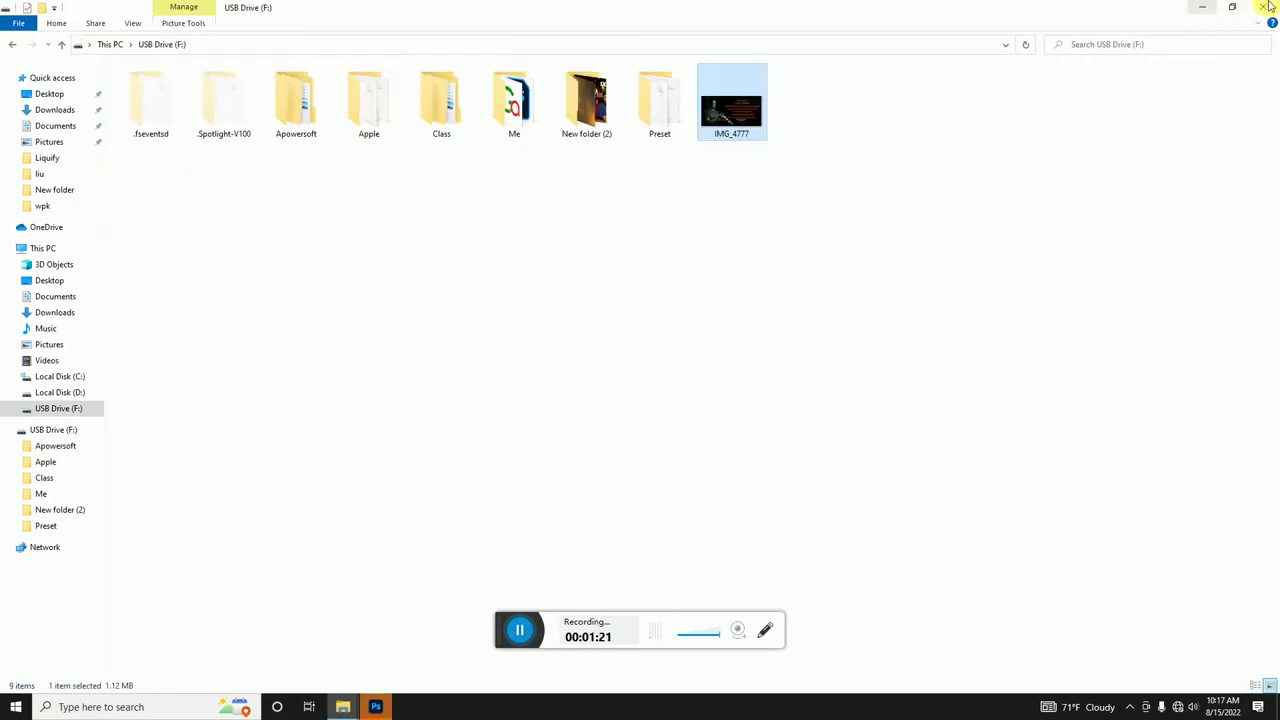
left_click(1265, 7)
right_click(663, 710)
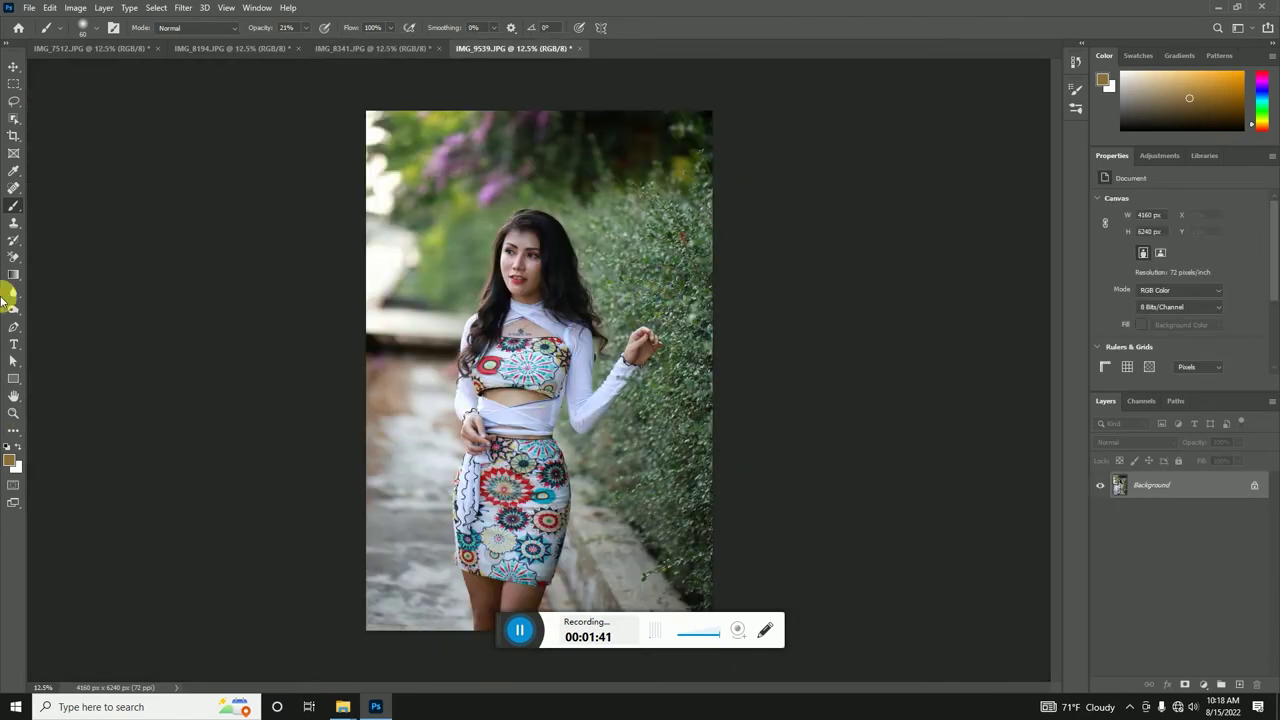
Select the Move tool and reset the colours to default black and white.
left_click(14, 66)
left_click(8, 446)
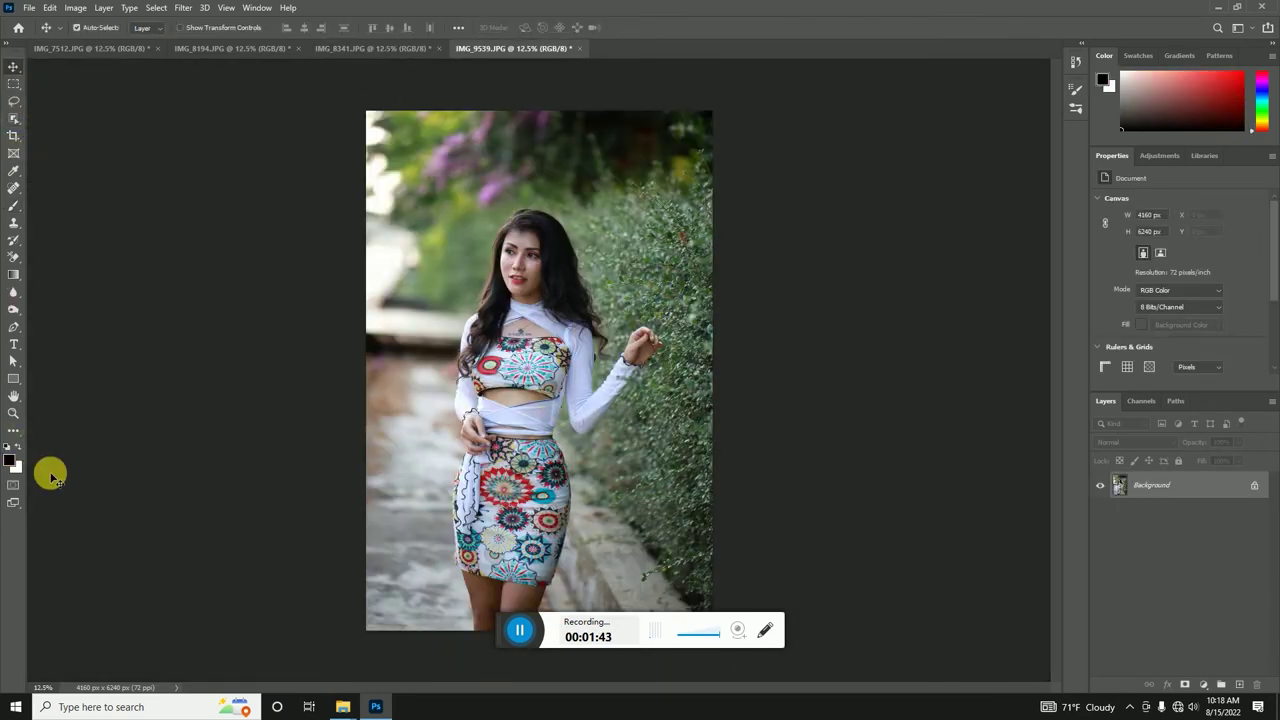
left_click(257, 8)
mouse_move(270, 35)
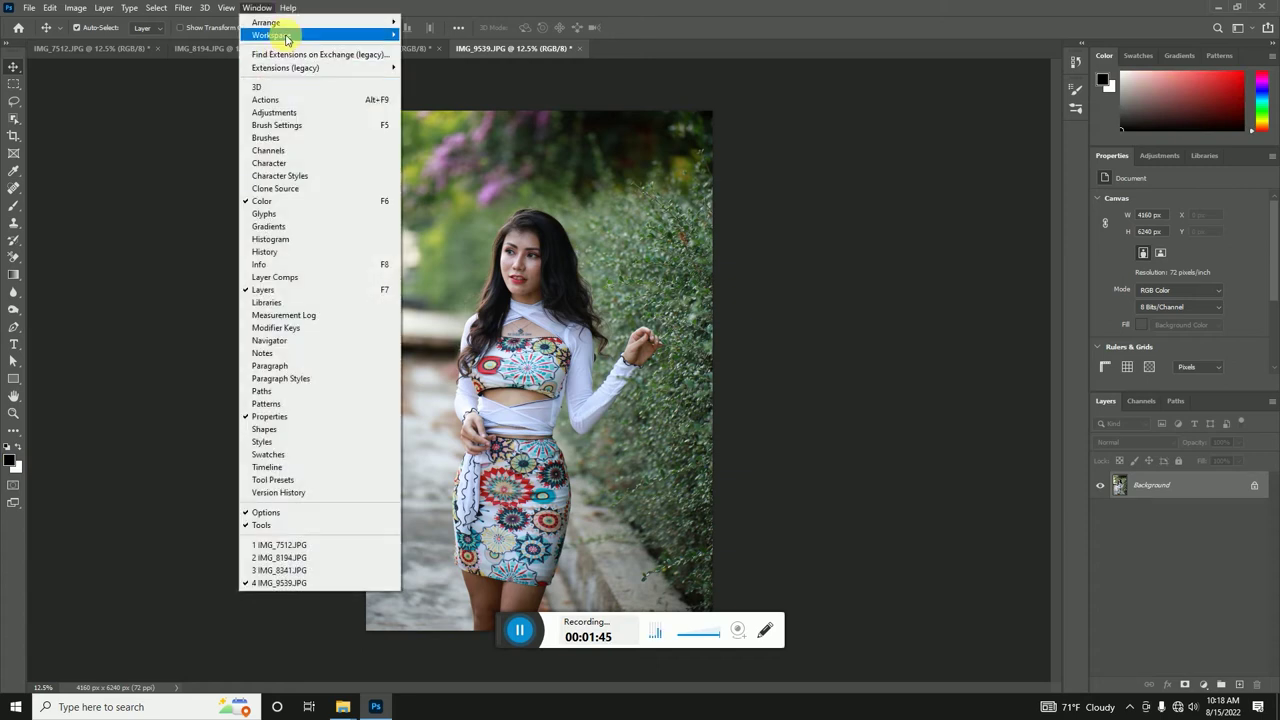
left_click(765, 6)
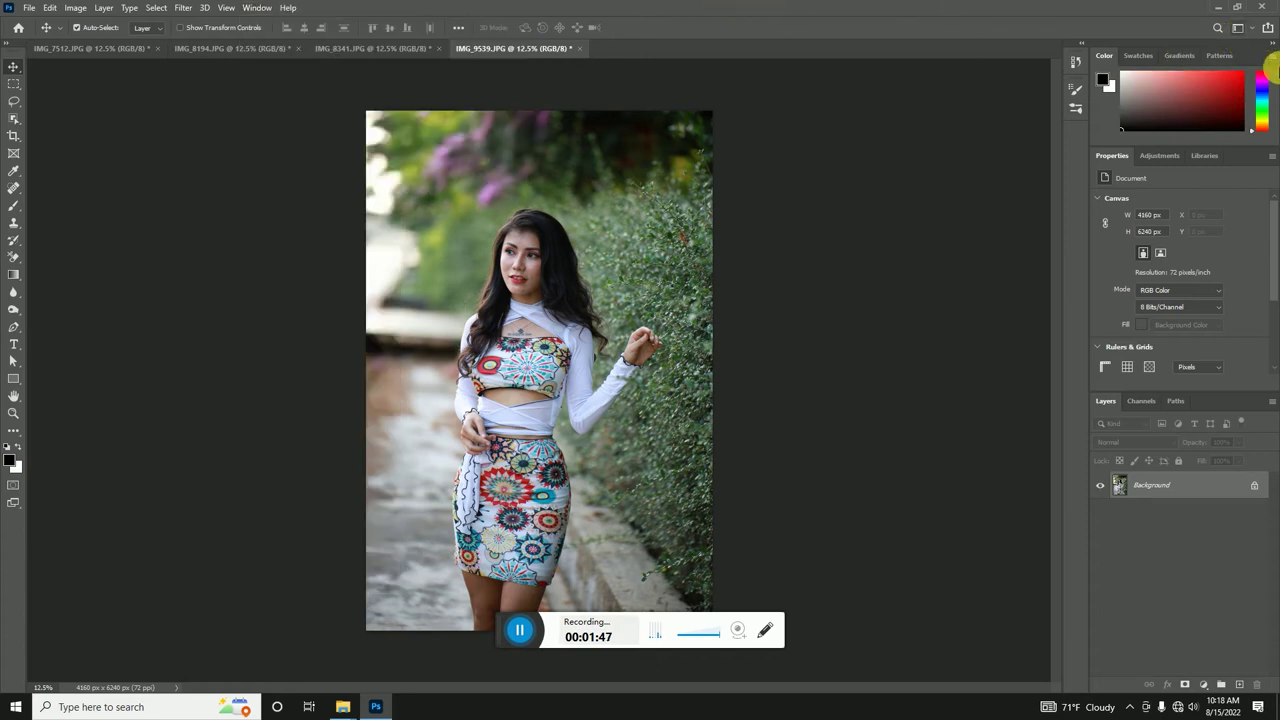
Close the Color and Properties panel groups, leaving the Layers panel.
left_click(1272, 60)
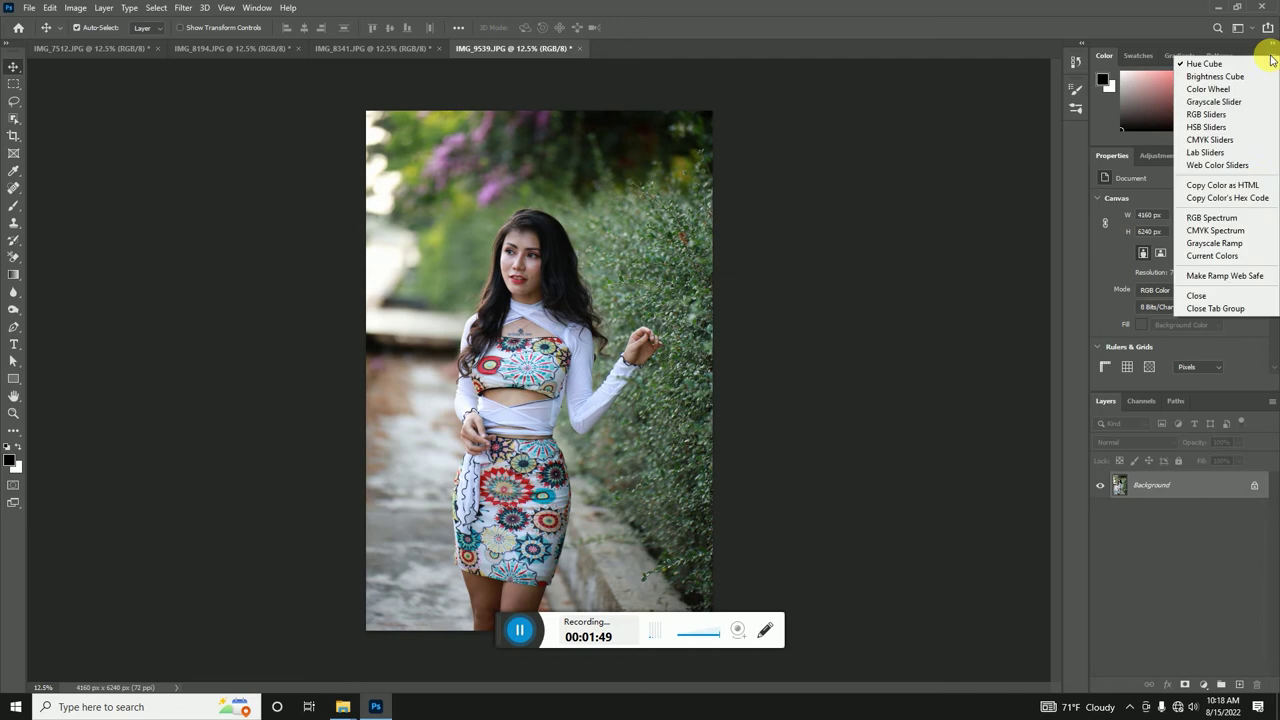
left_click(1225, 308)
left_click(1274, 60)
left_click(1235, 80)
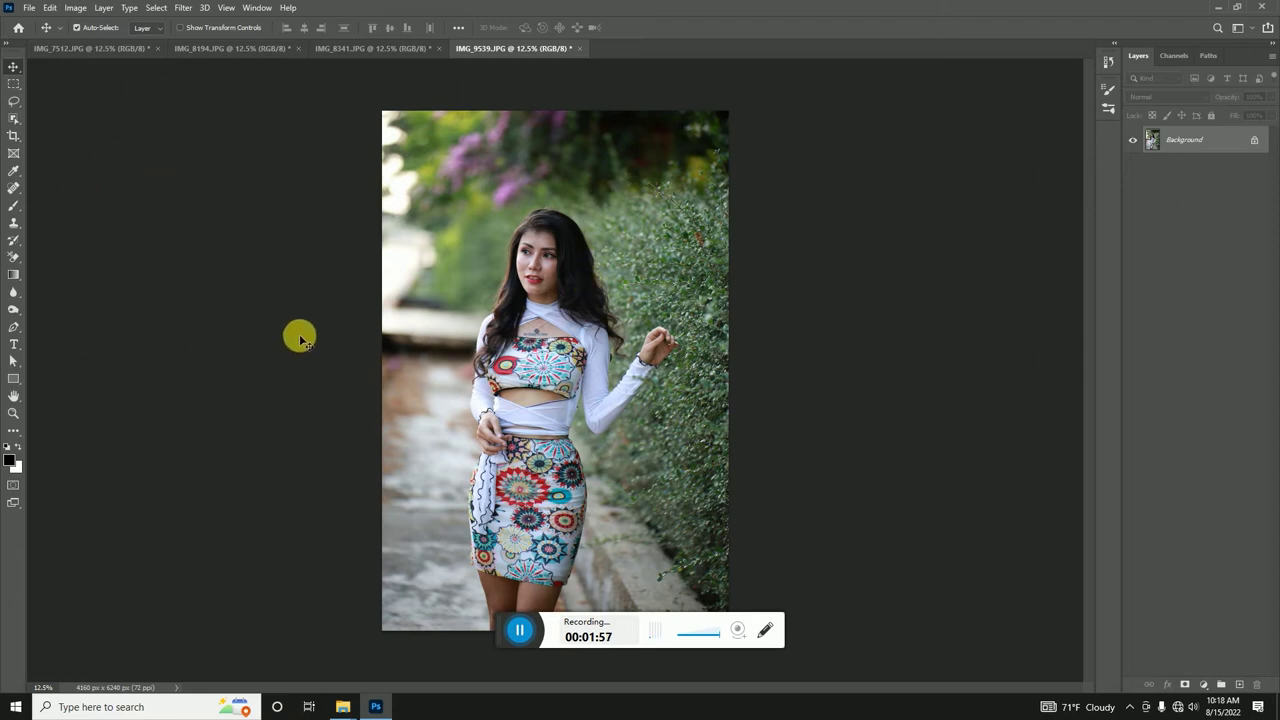
Duplicate the photo into Layer 1 and Layer 1 copy and run Camera Raw Filter.
key("ctrl+j")
key("ctrl+j")
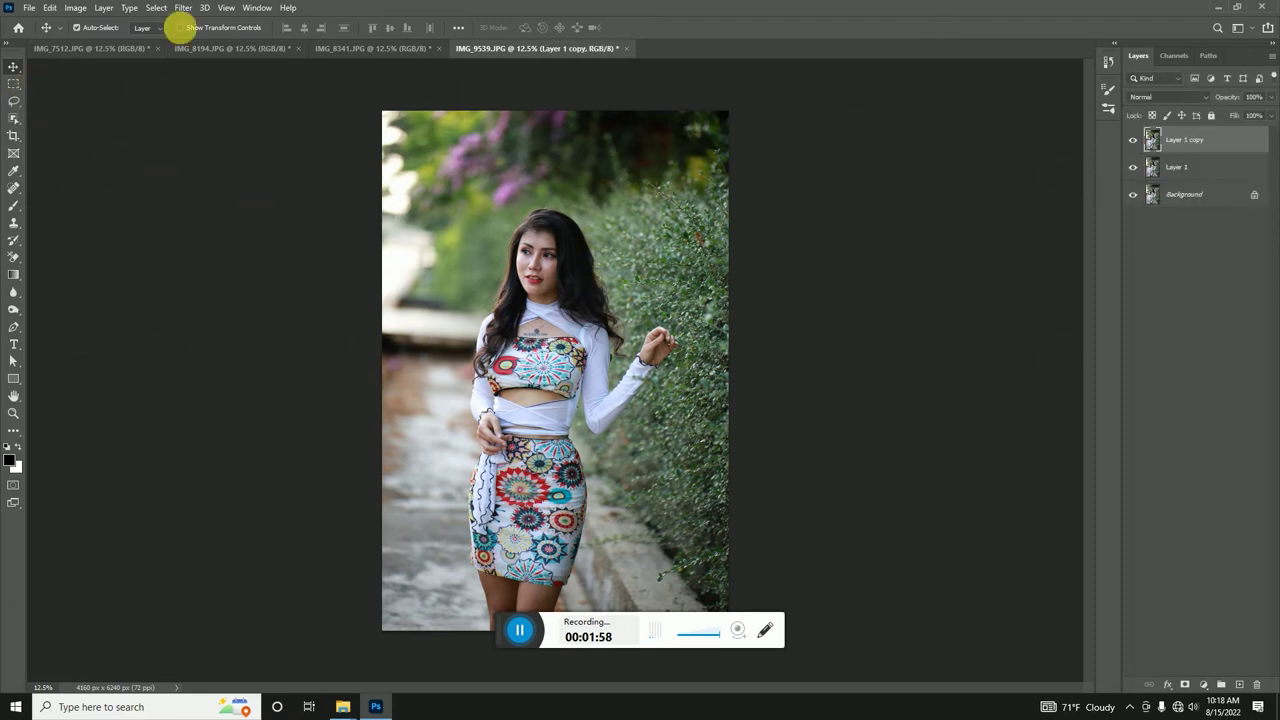
left_click(185, 8)
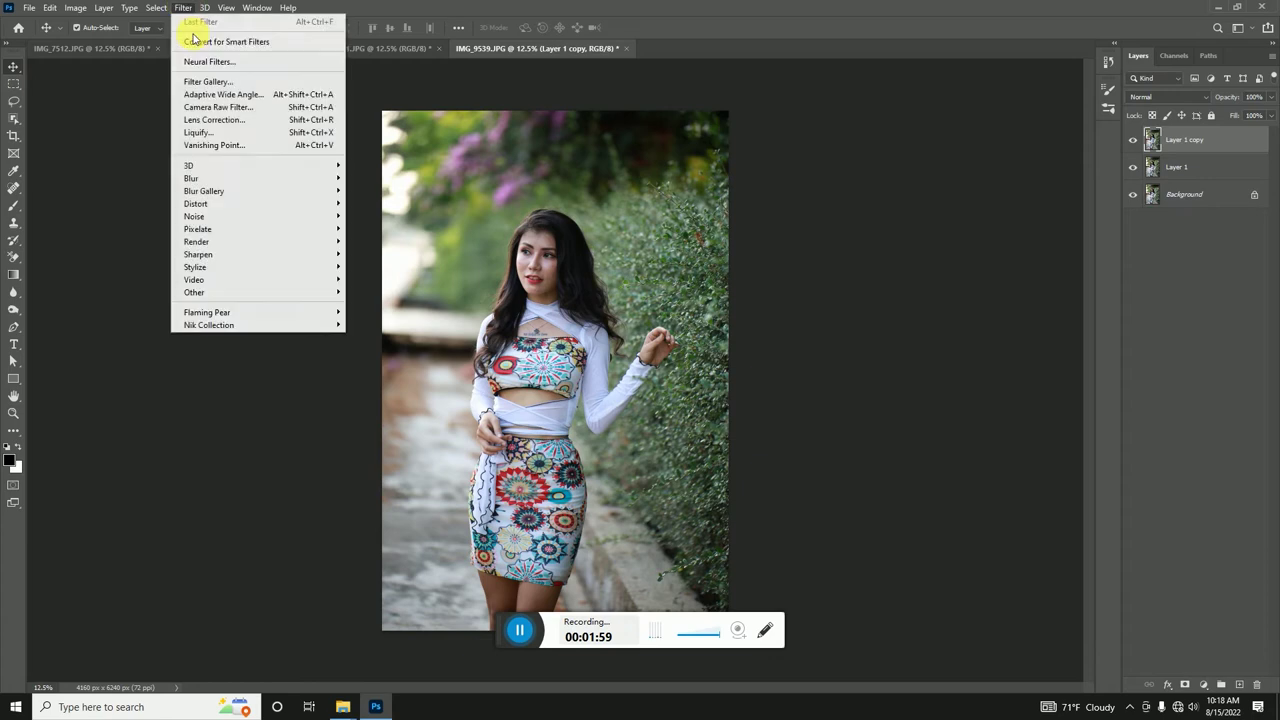
left_click(221, 109)
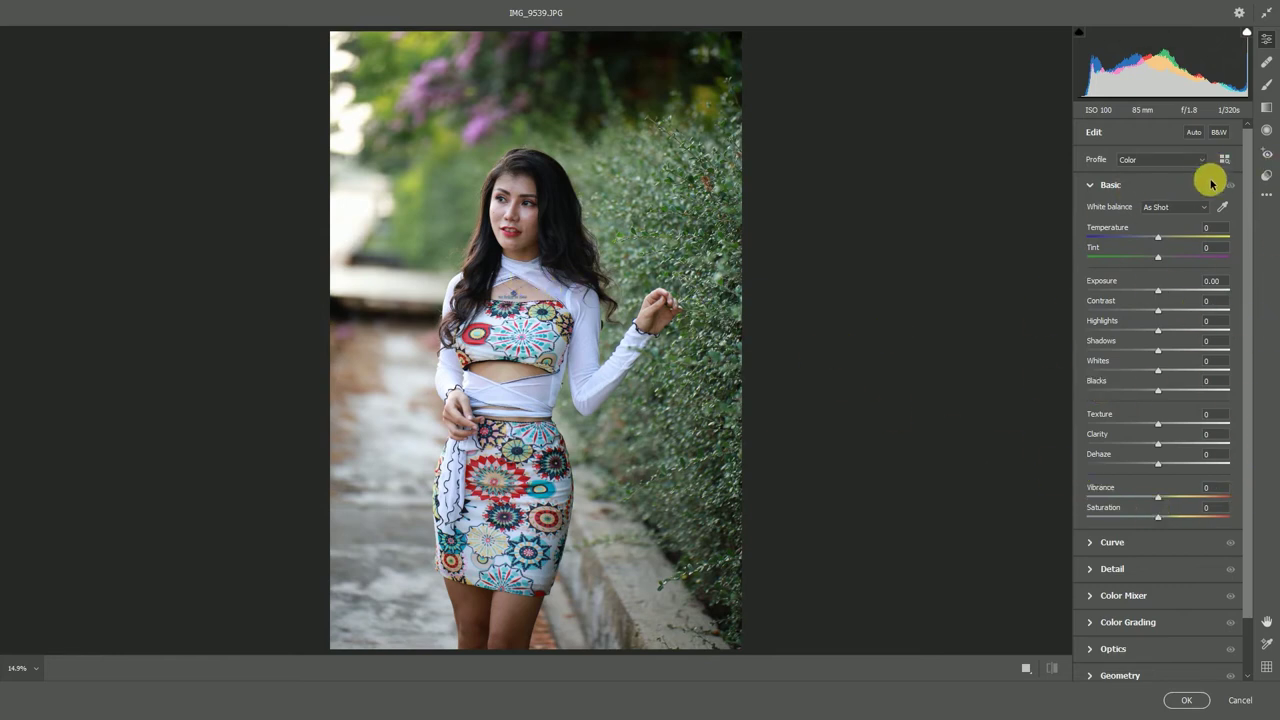
Apply the May user preset from Camera Raw's Presets panel and return to the edit sliders.
left_click(1268, 177)
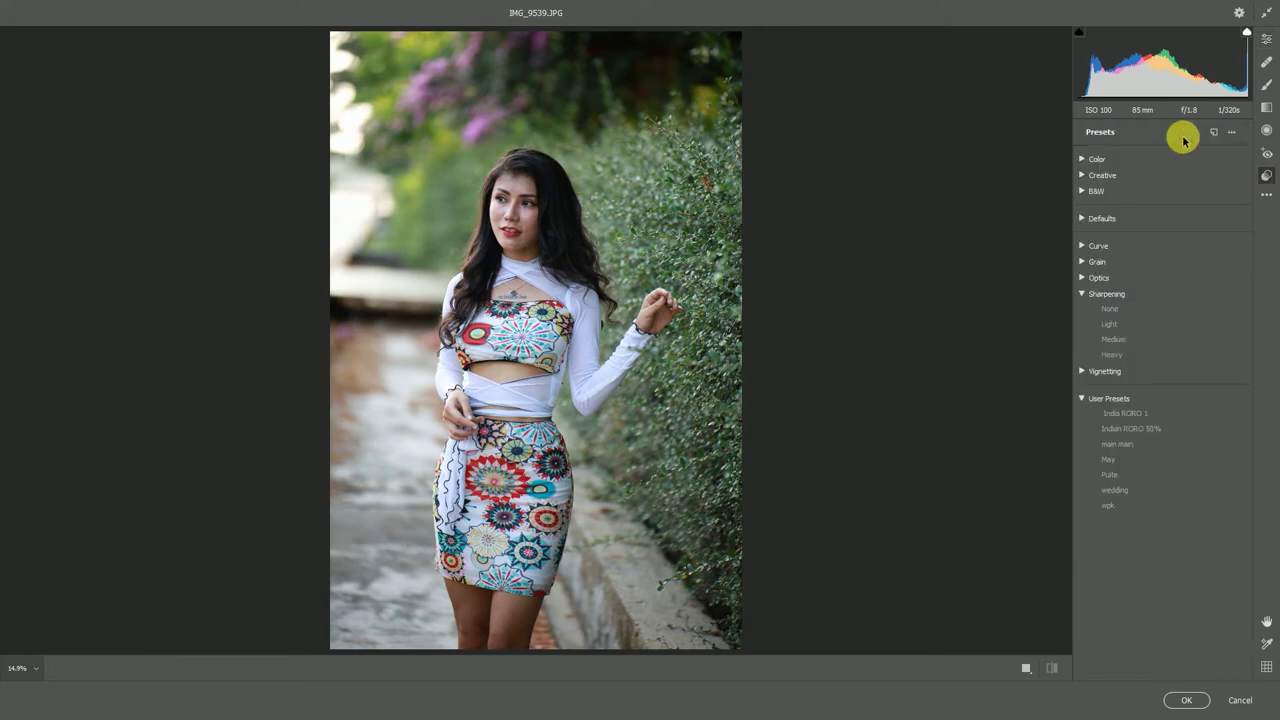
left_click(1082, 294)
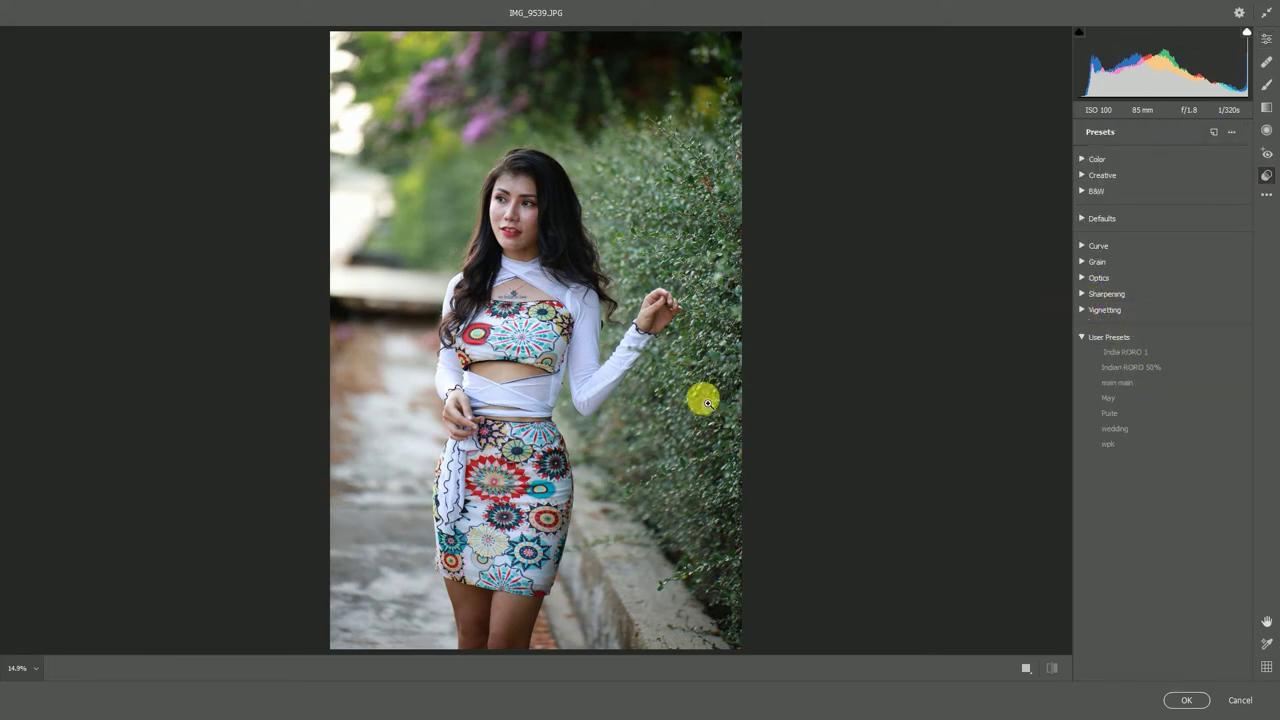
left_click(1114, 398)
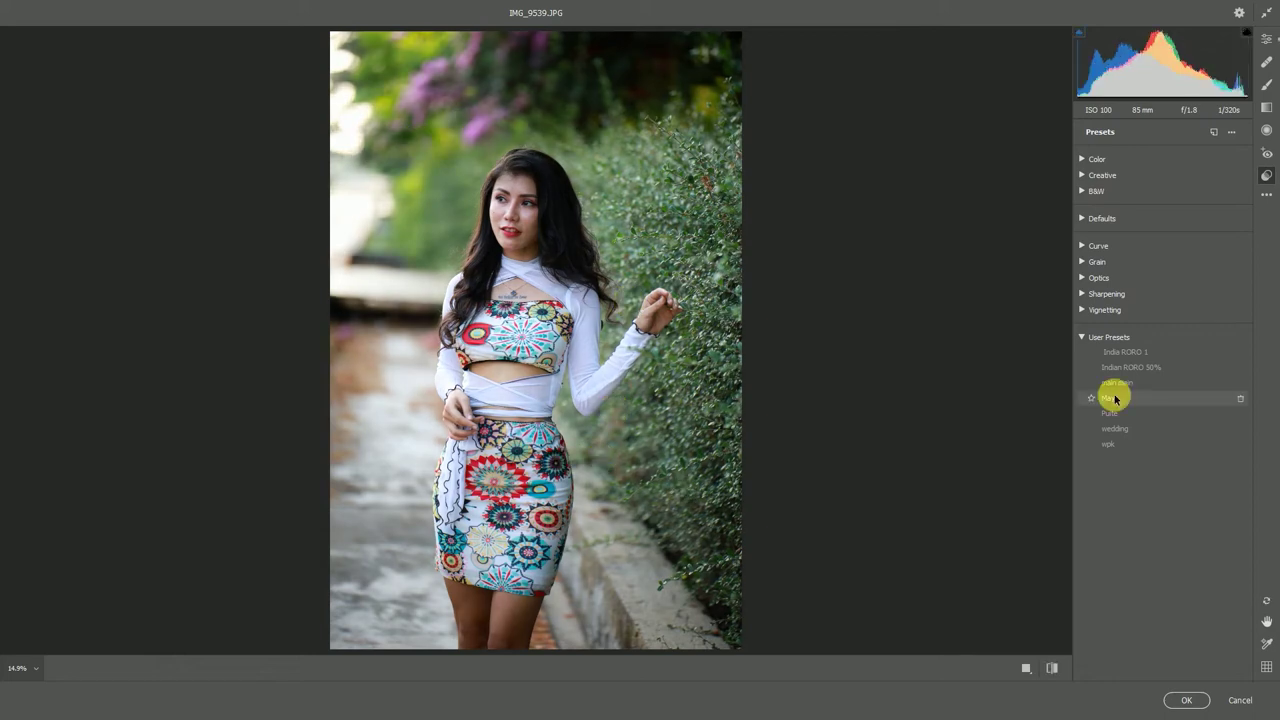
left_click(1114, 398)
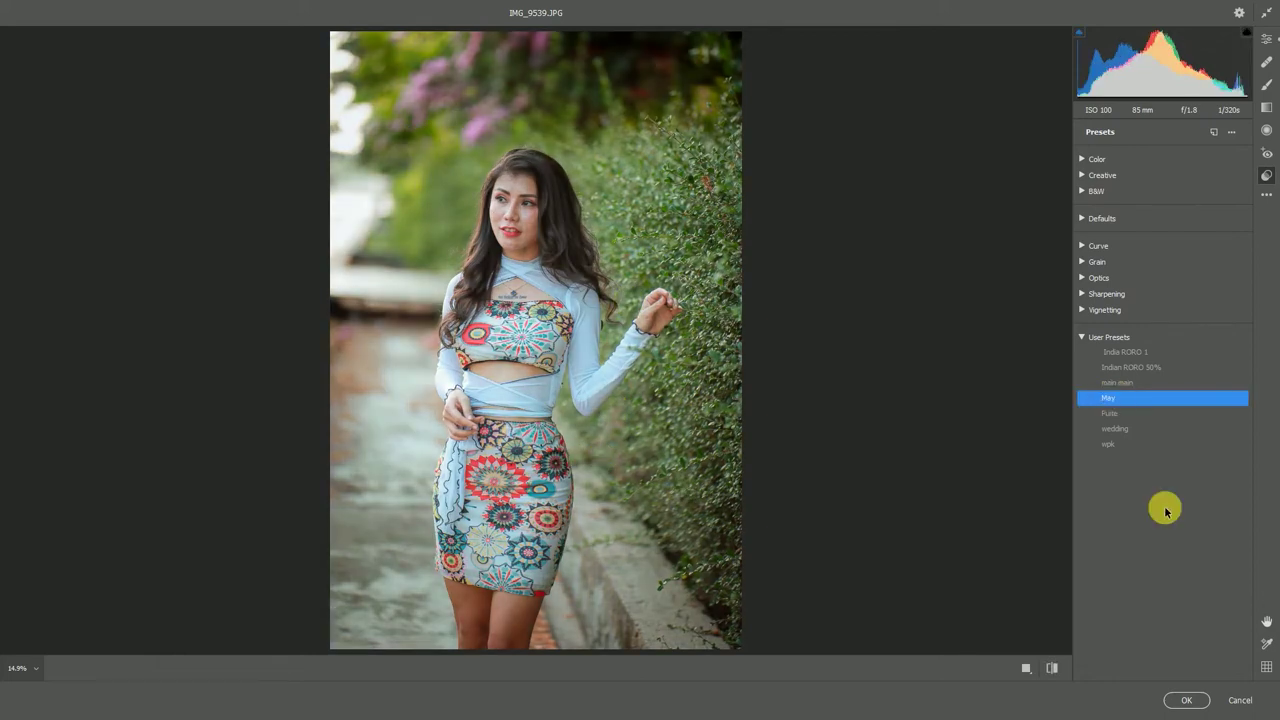
left_click(1267, 45)
scroll(1152, 450, "down", 2)
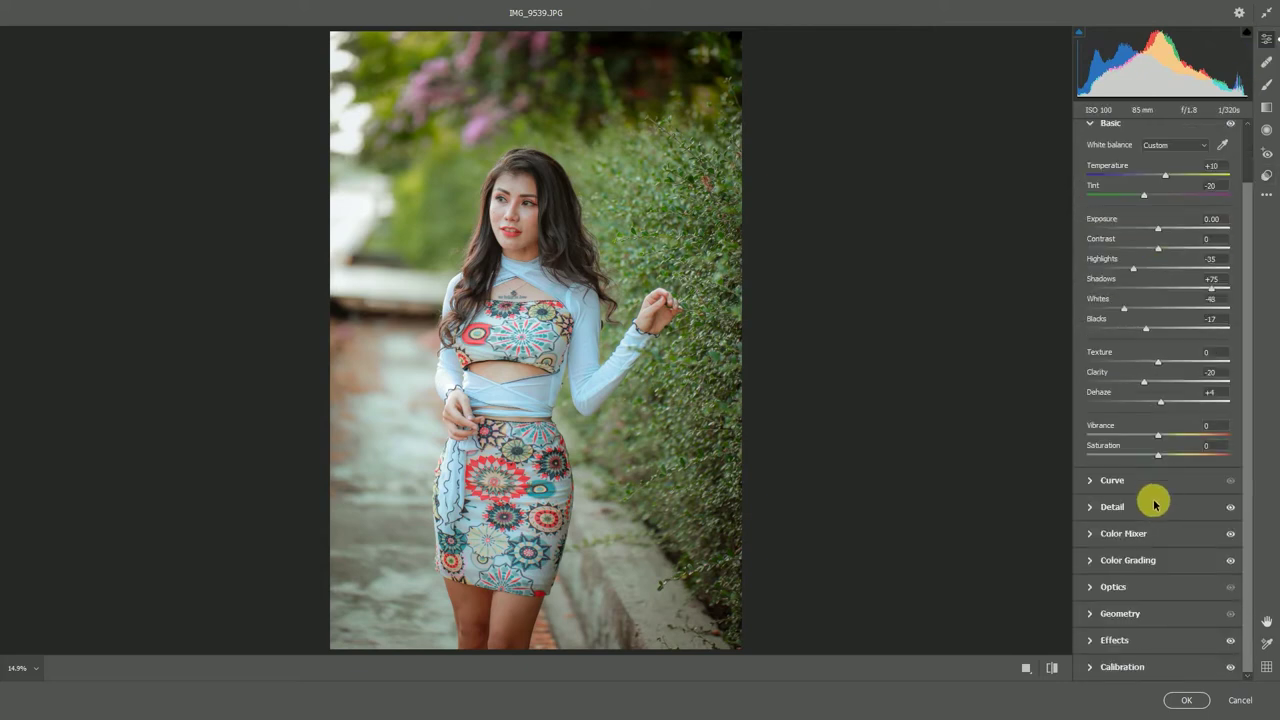
left_click(1148, 497)
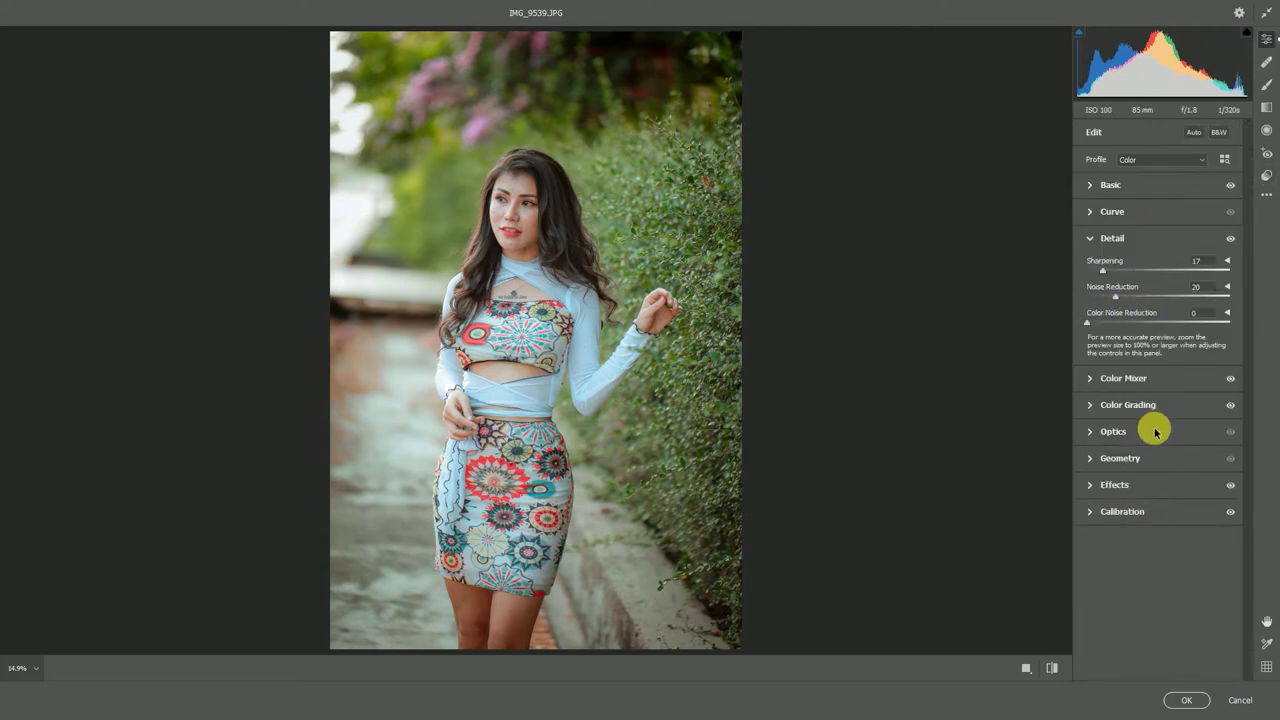
left_click(1170, 388)
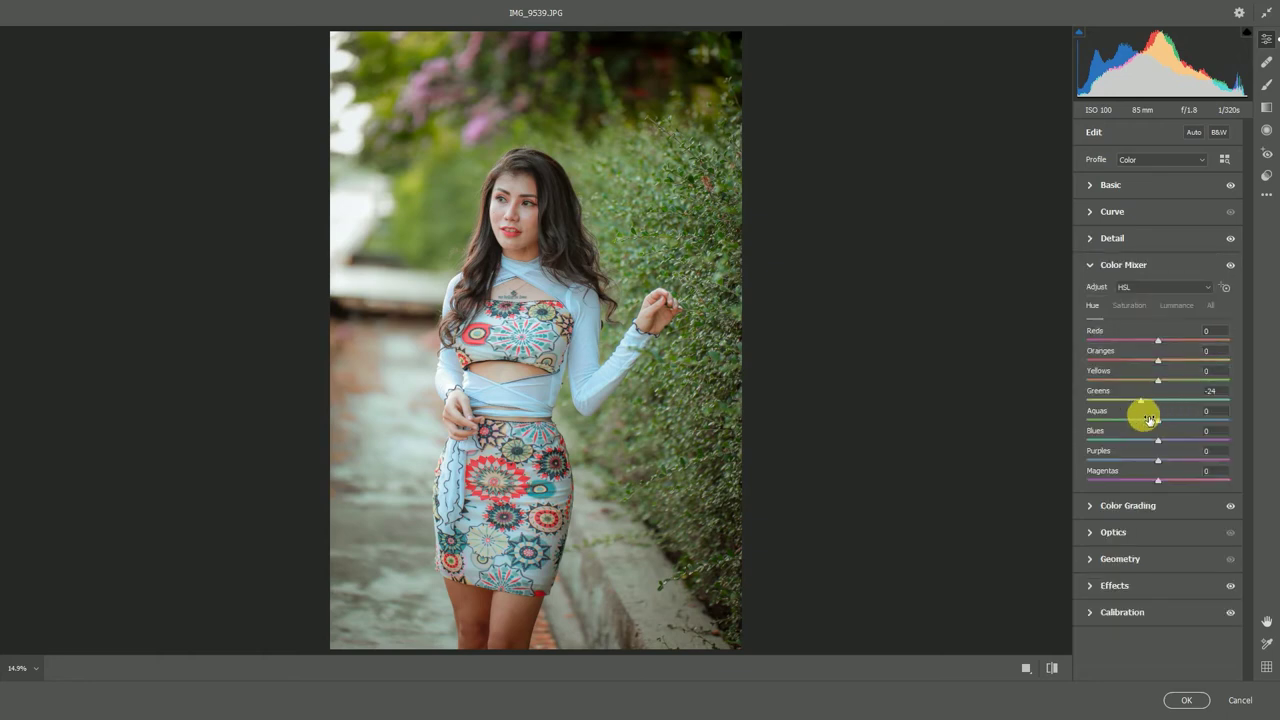
left_click(1128, 291)
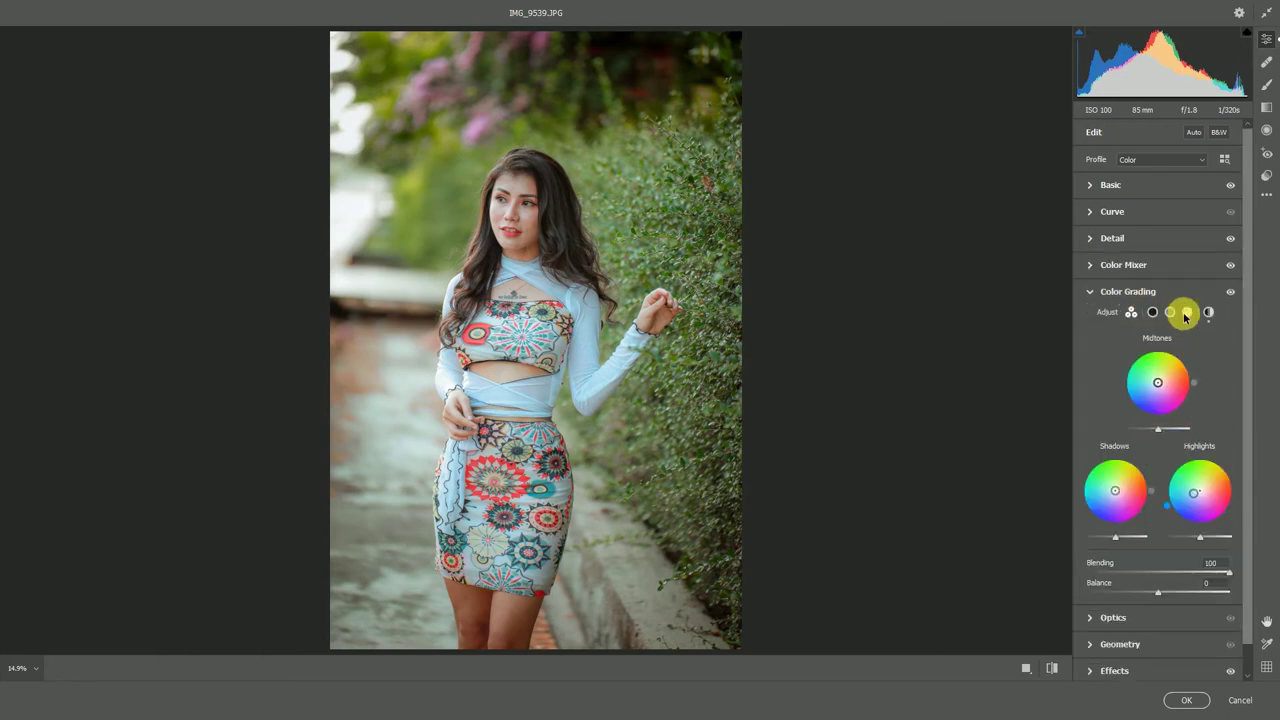
left_click(1208, 312)
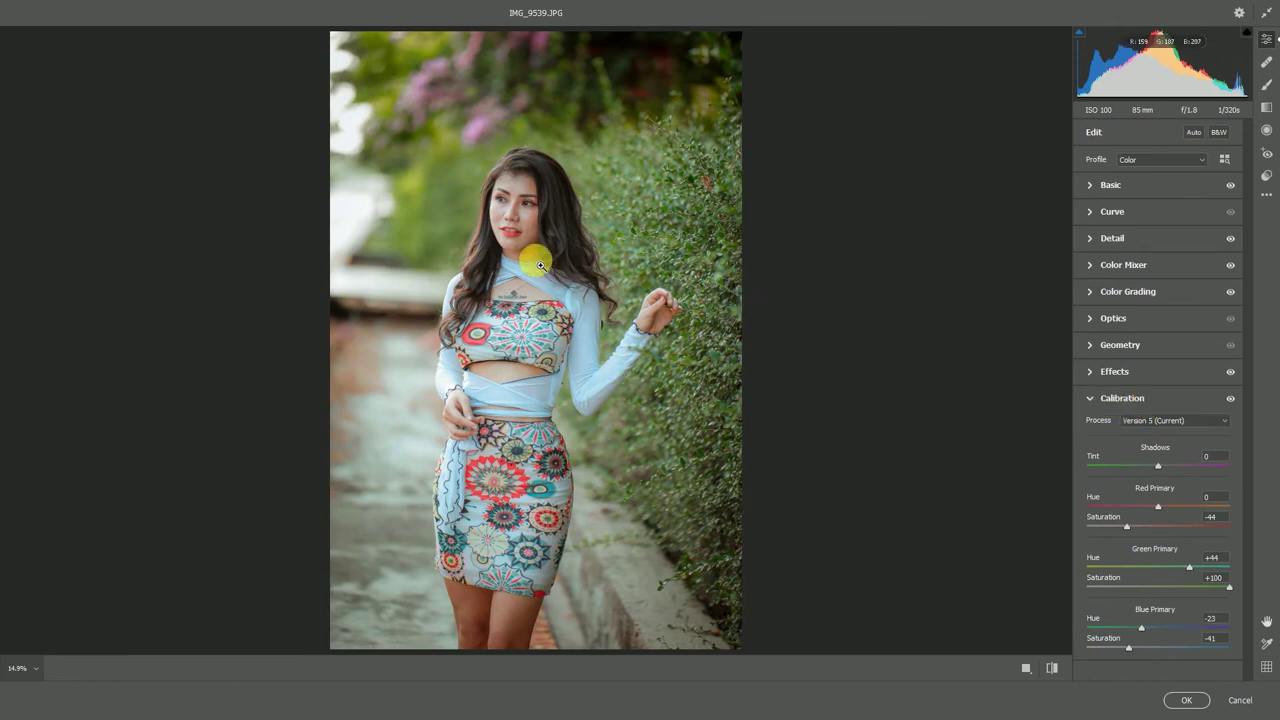
mouse_move(481, 198)
left_mouse_down()
mouse_move(625, 350)
mouse_move(591, 321)
left_mouse_up()
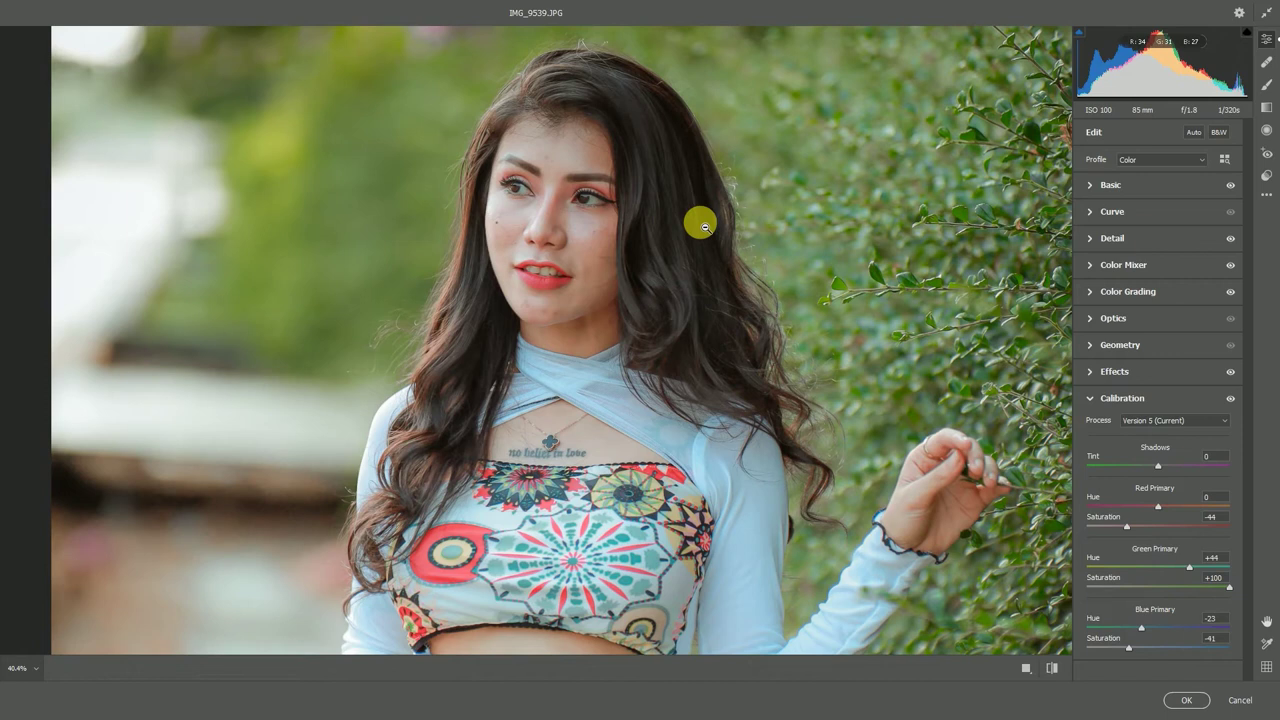
left_click(1090, 187)
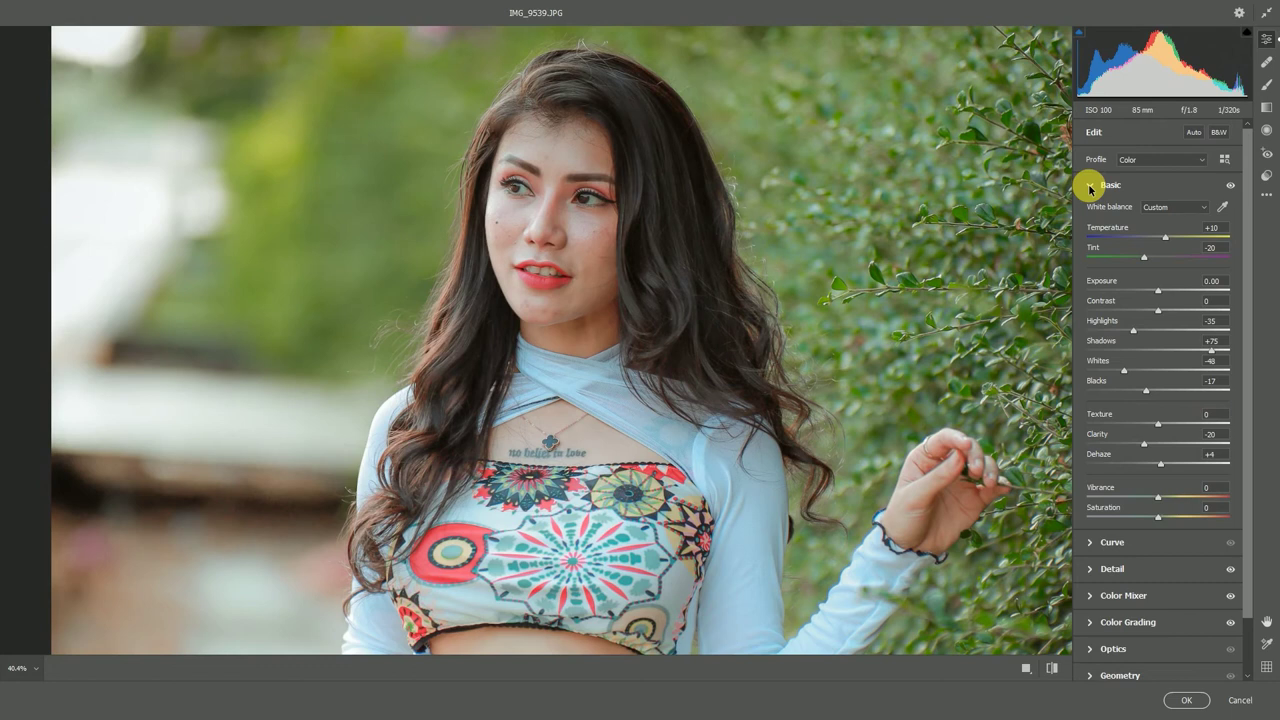
Lower Camera Raw Shadows from +75 to +31 and view Before/After side by side.
key("ctrl+0")
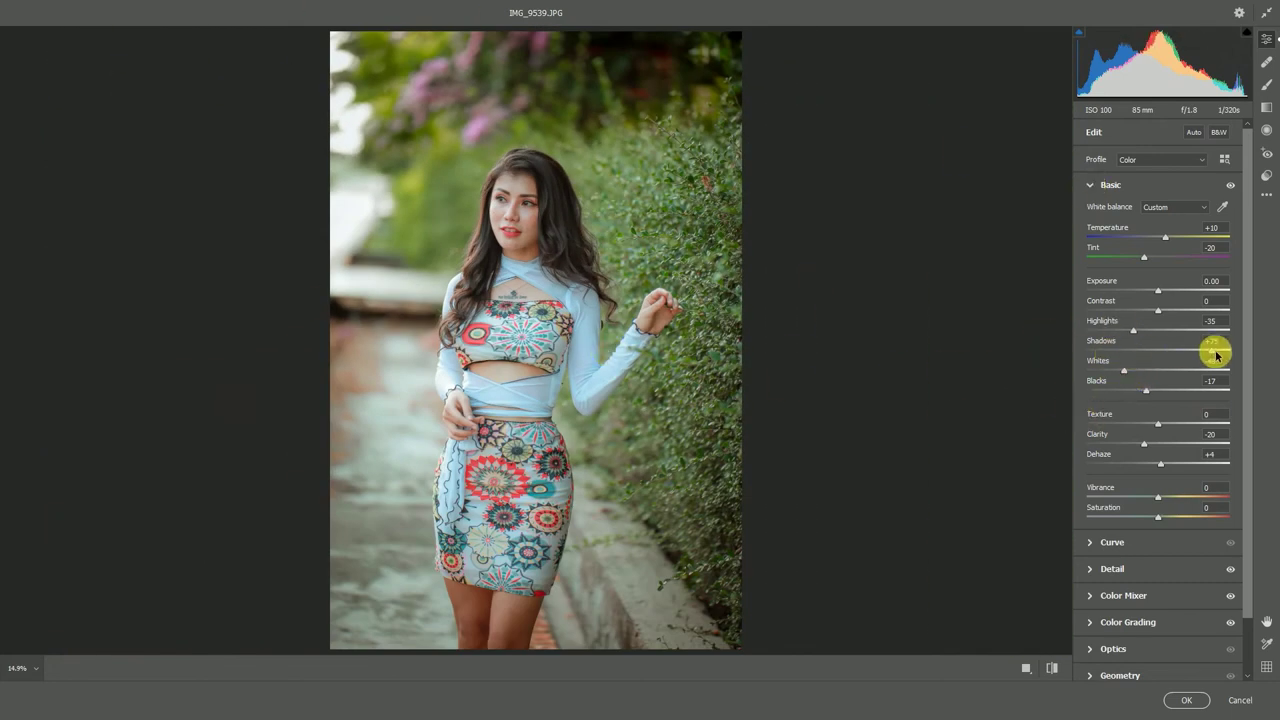
scroll(512, 172, "up", 3)
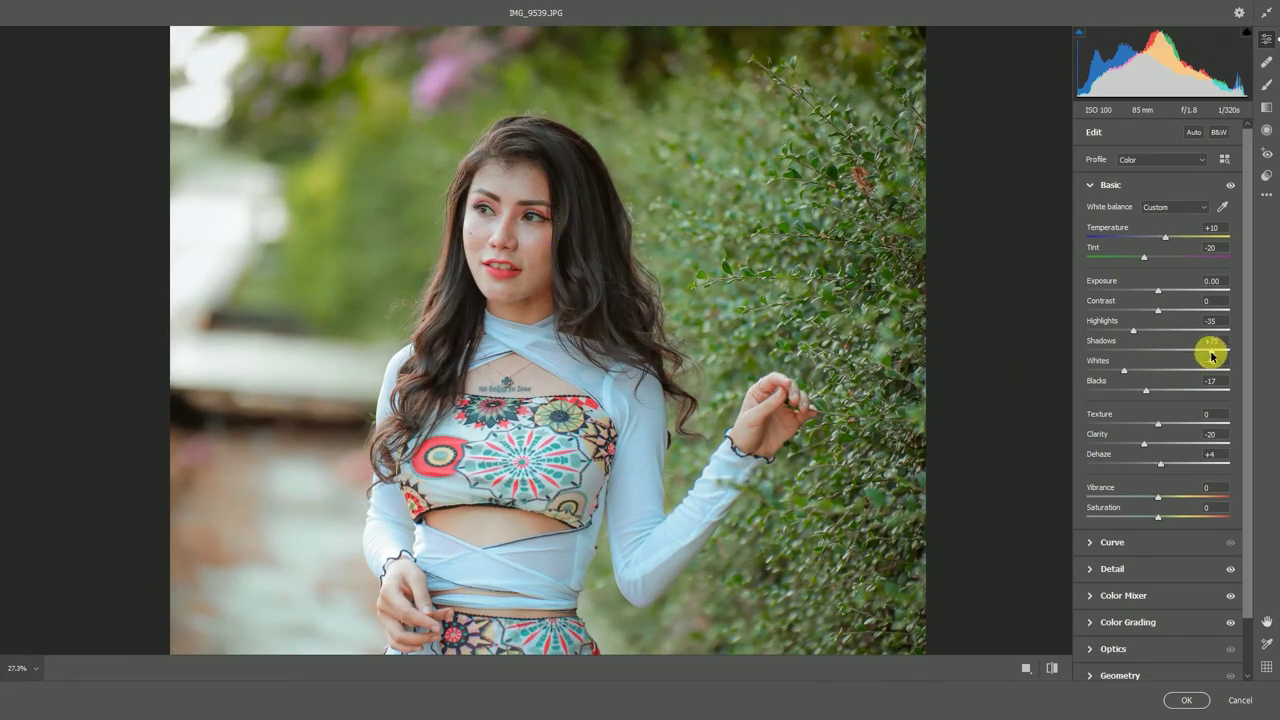
left_click_drag(1200, 353, 1180, 355)
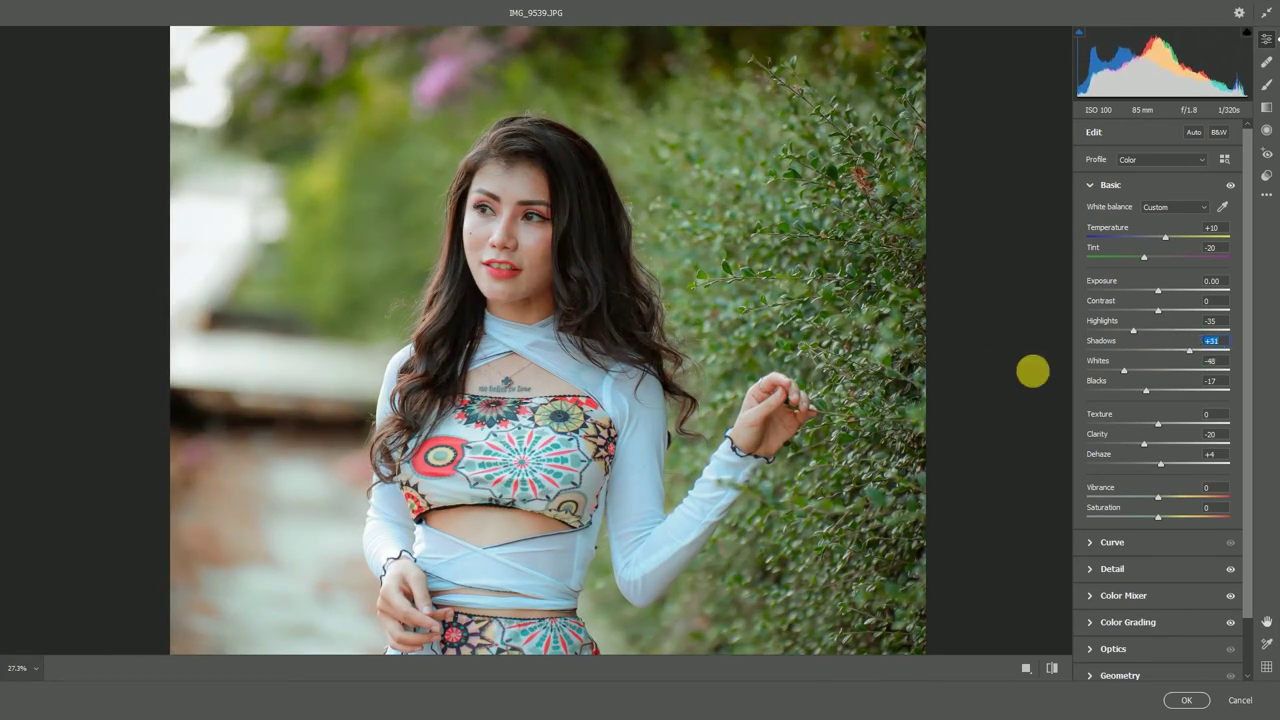
scroll(560, 380, "up", 1)
scroll(523, 351, "down", 2)
scroll(511, 325, "down", 1)
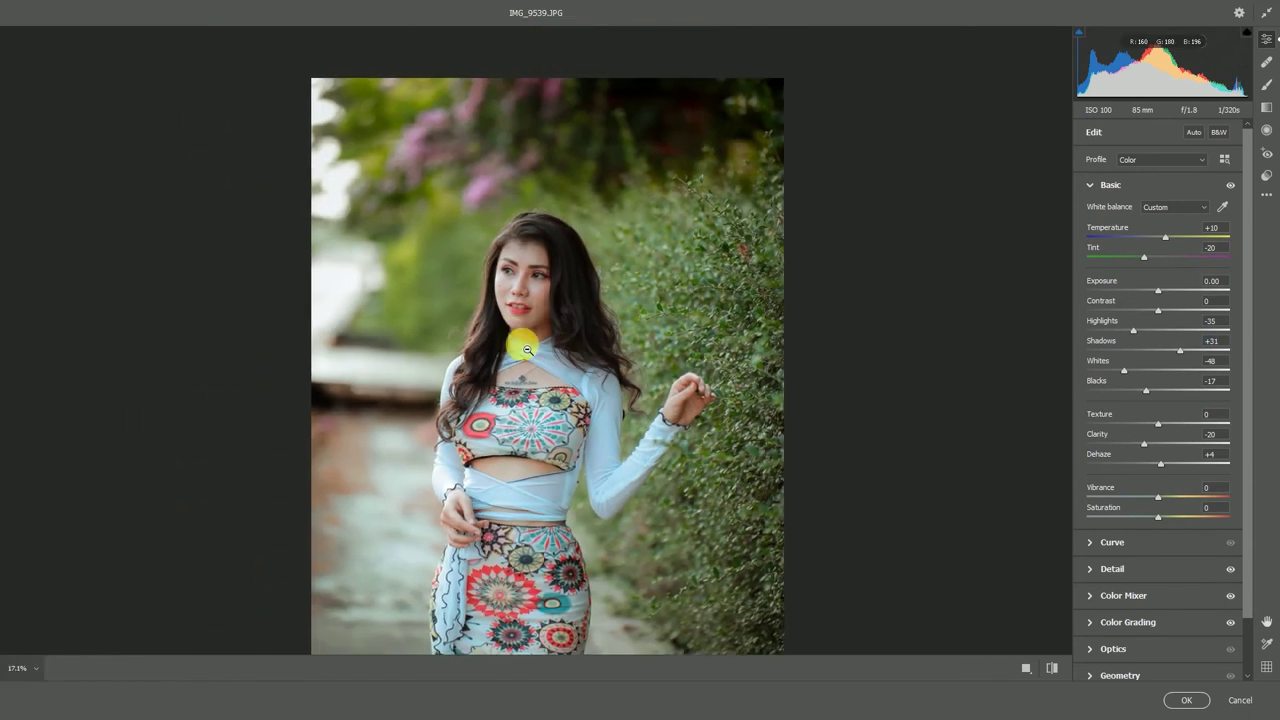
scroll(523, 343, "down", 1)
key("q")
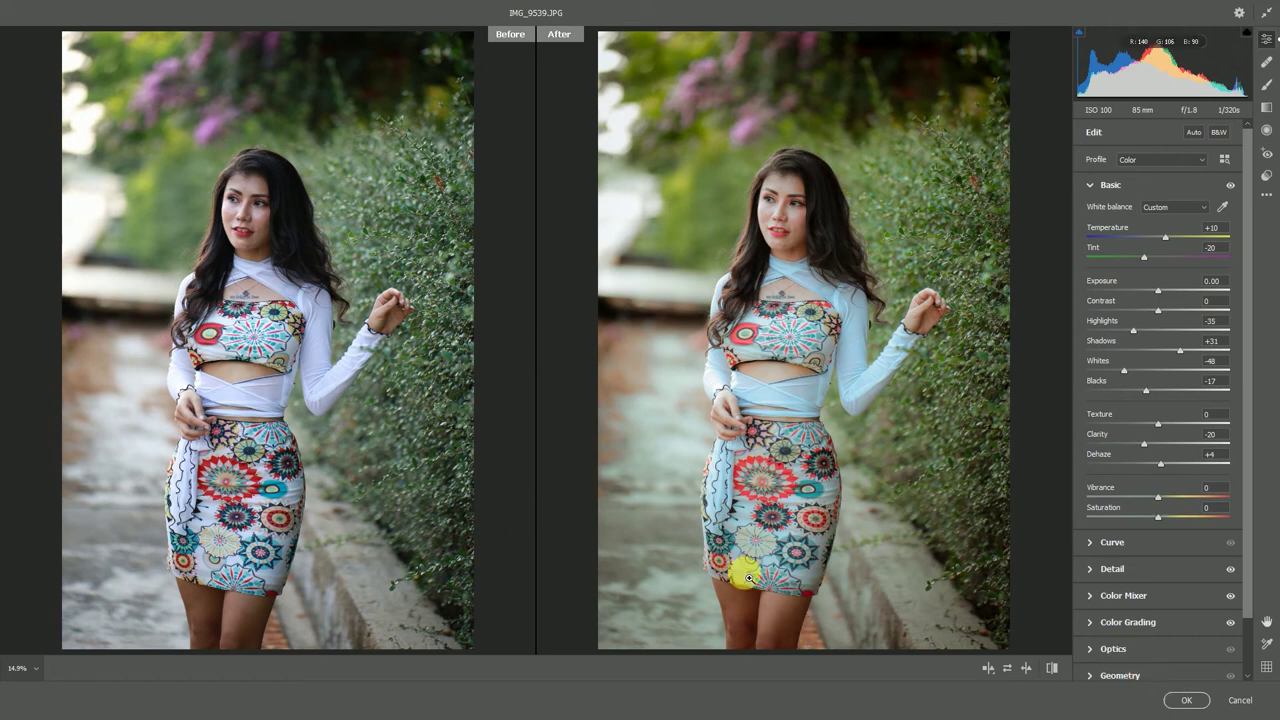
Add a reset graduated filter rising from the bottom with Exposure +1.00, and apply with OK.
left_click(1265, 112)
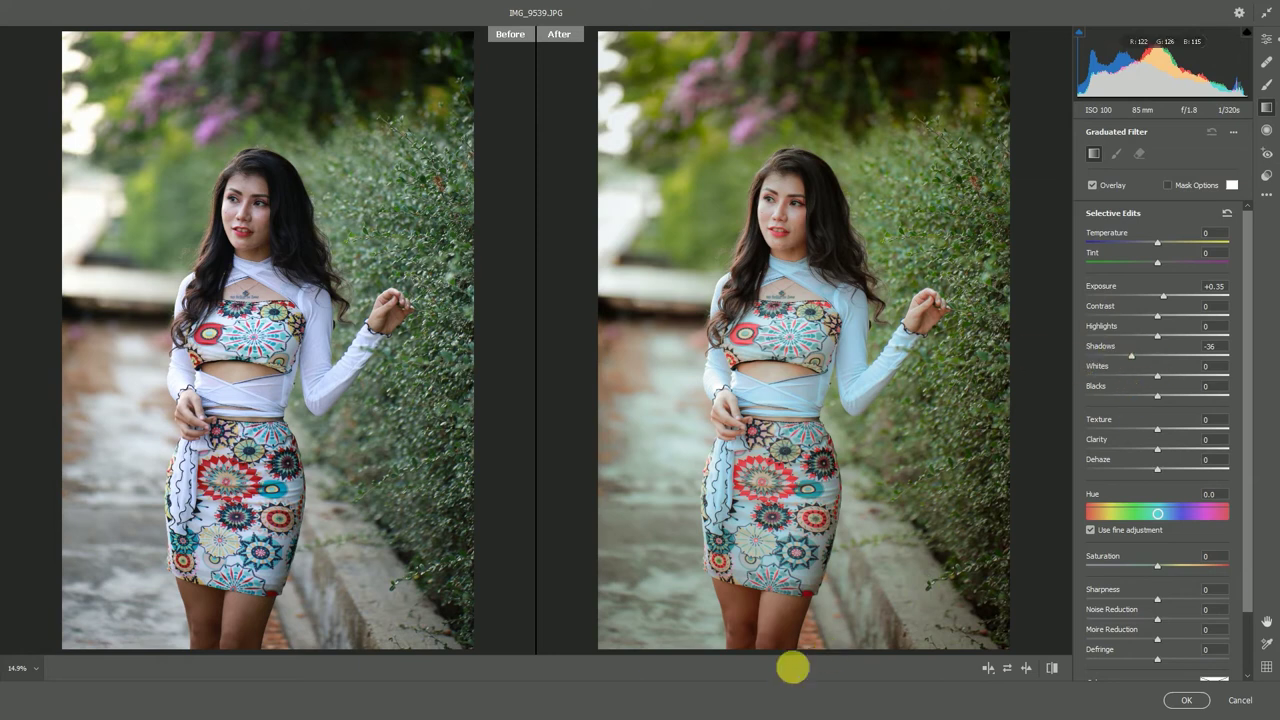
left_click_drag(790, 655, 790, 455)
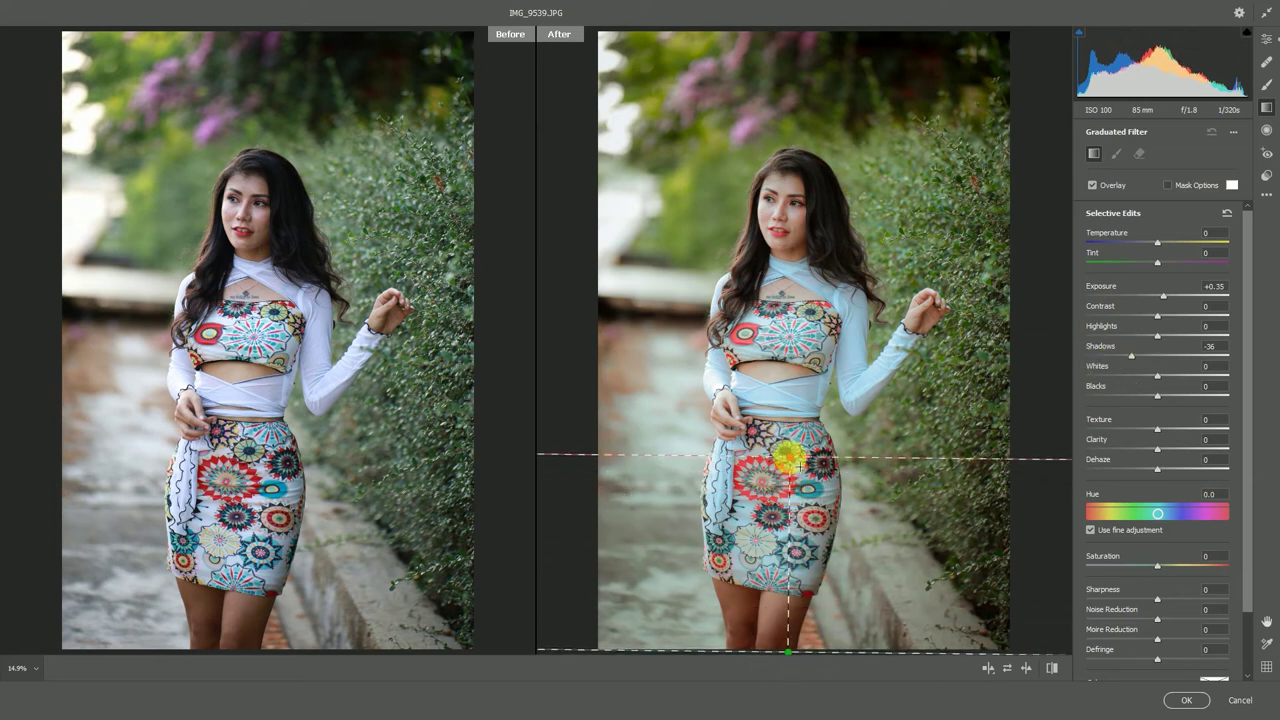
right_click(900, 557)
left_click(990, 548)
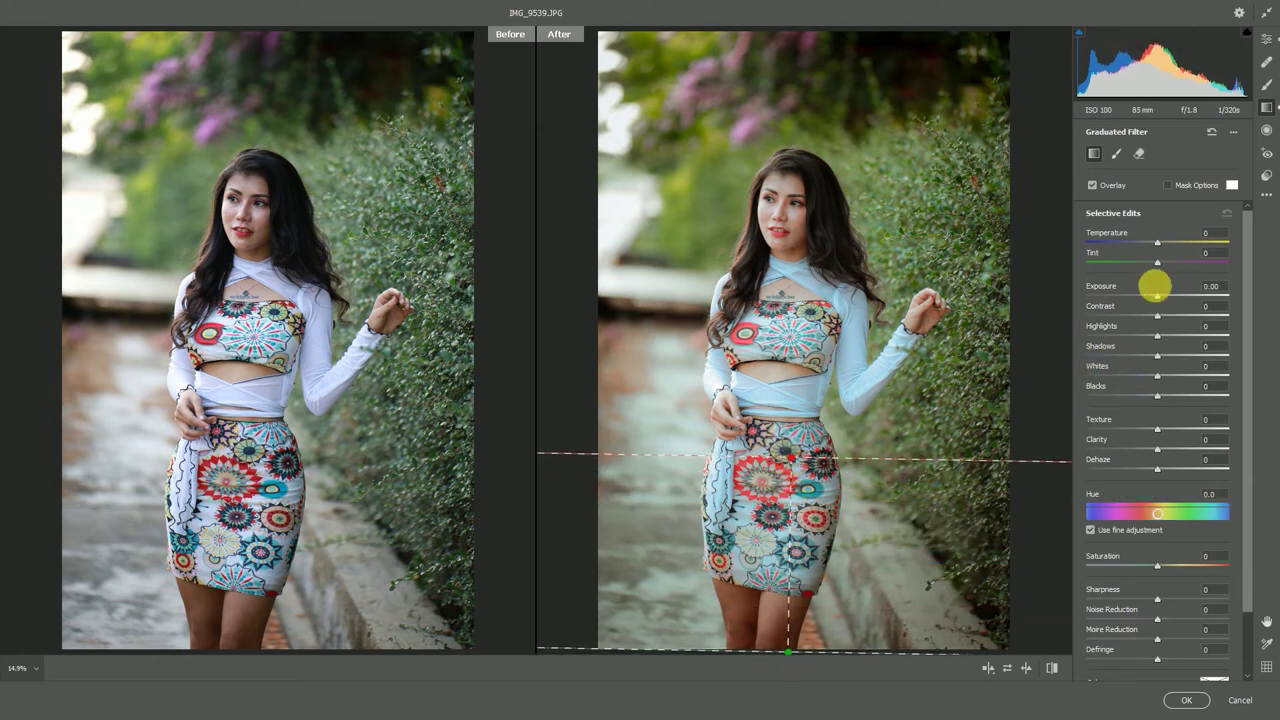
left_click_drag(1157, 300, 1175, 295)
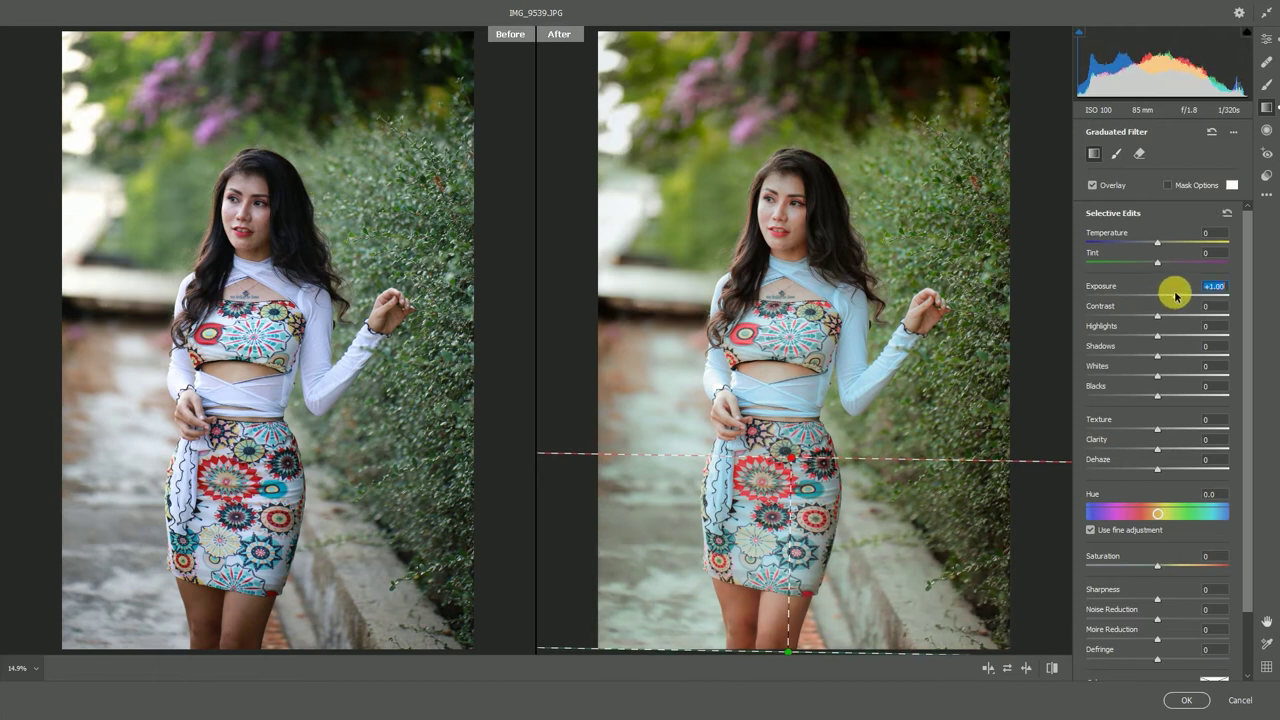
left_click(1176, 703)
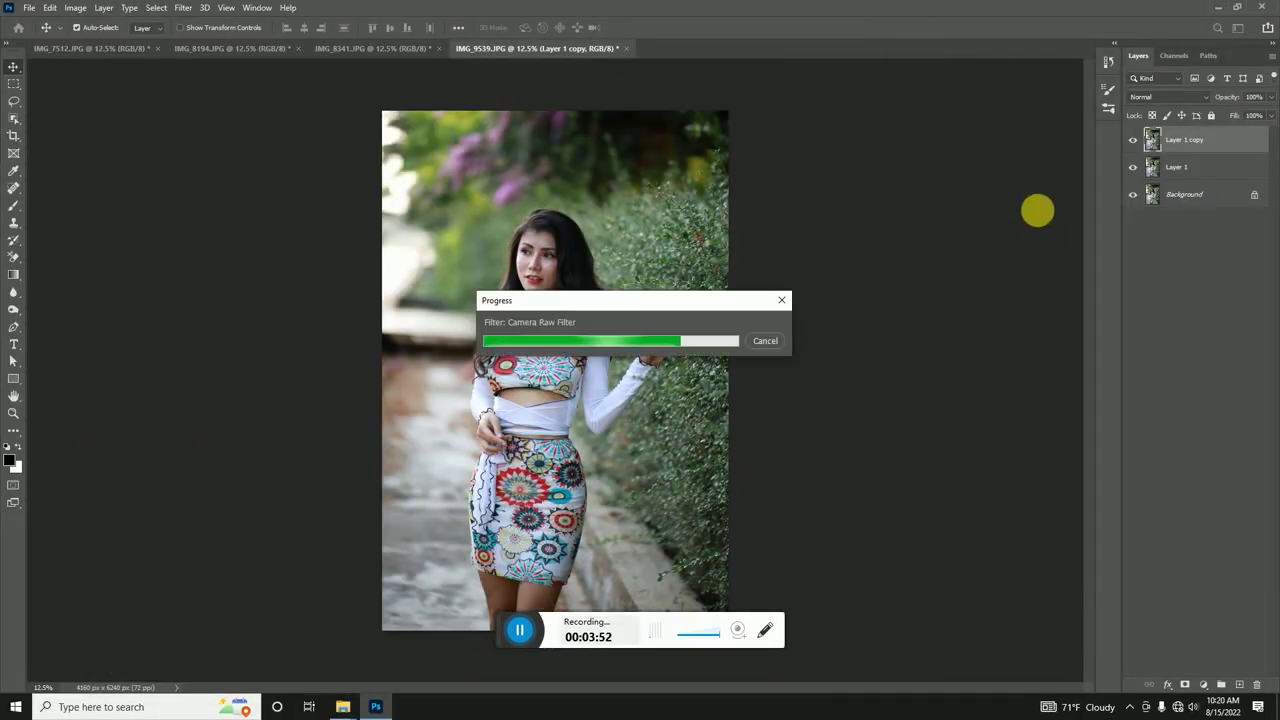
Toggle Layer 1 copy's visibility to compare, then close IMG_9539 without saving.
left_click(1133, 142)
left_click(1133, 142)
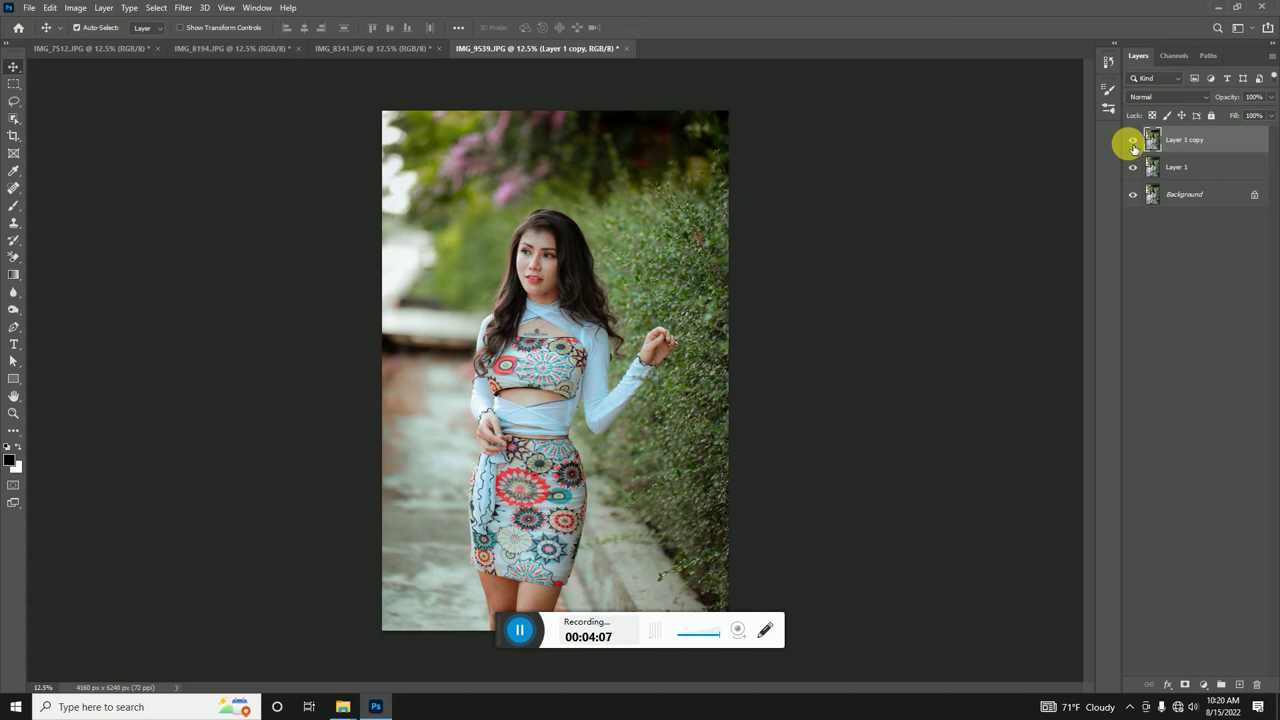
key("ctrl+w")
left_click(634, 263)
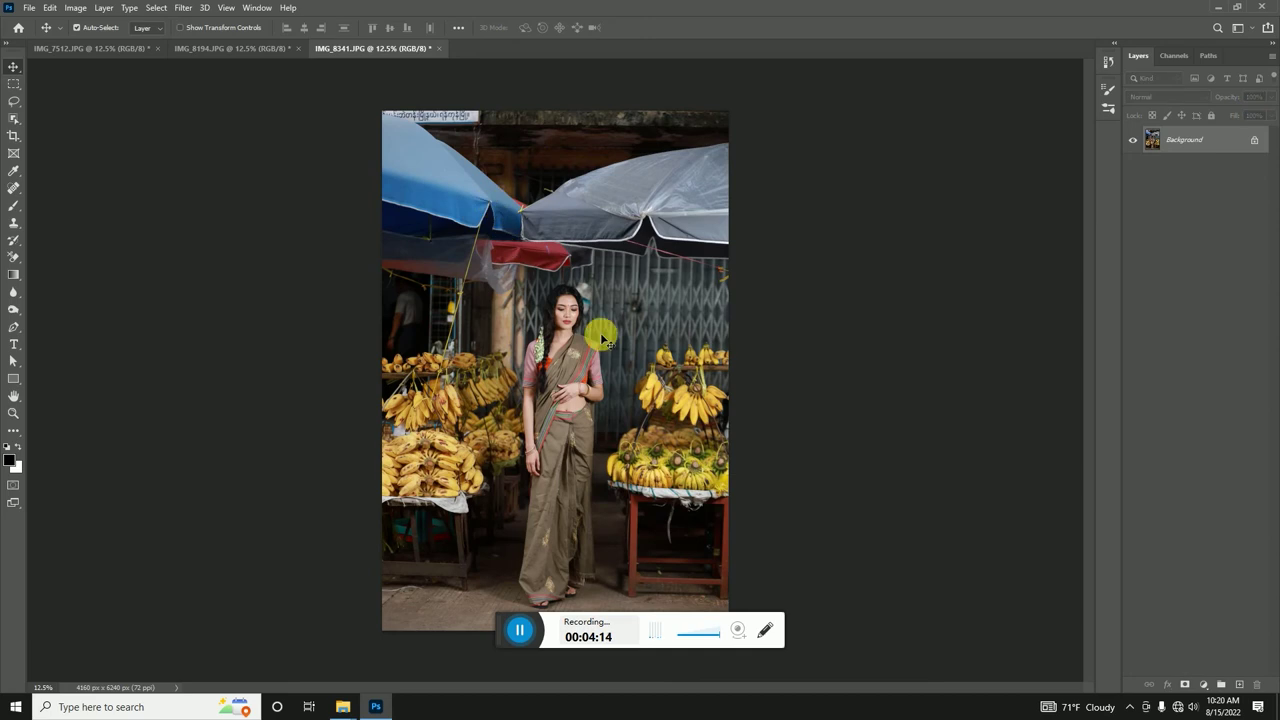
Crop IMG_8194 with the 4 x 6 in 300 ppi crop preset.
left_click(49, 46)
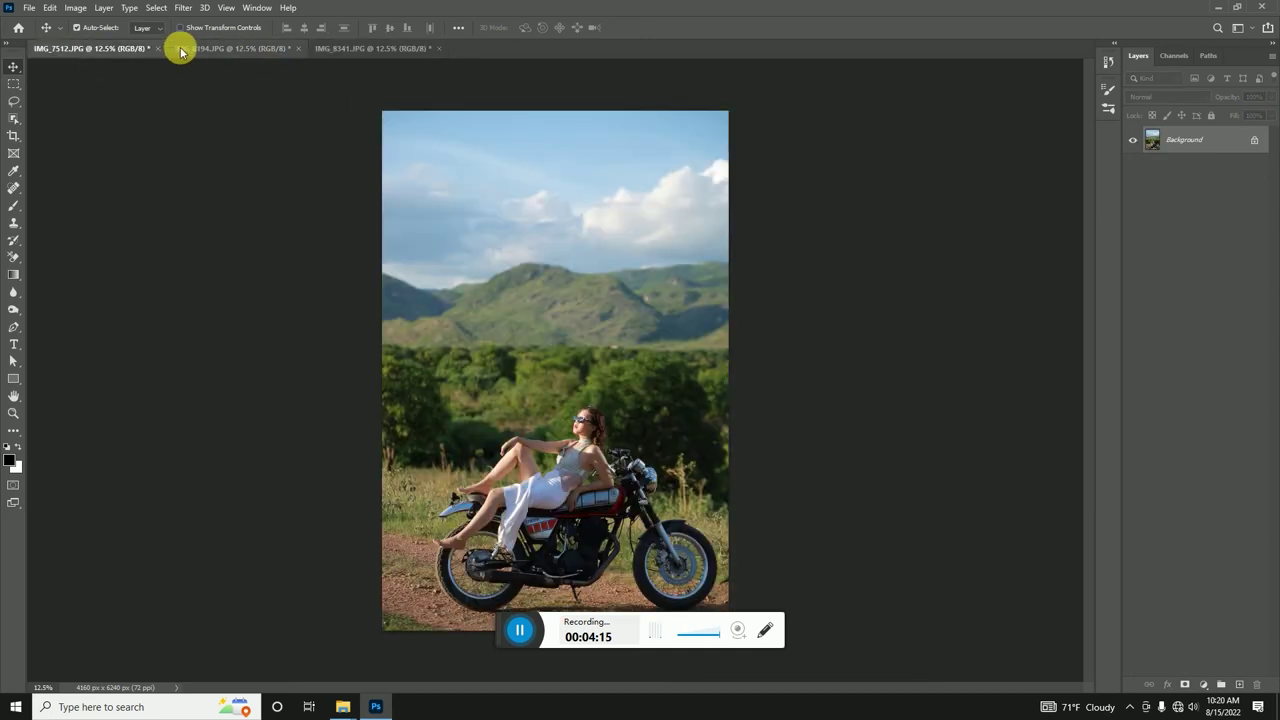
left_click(201, 49)
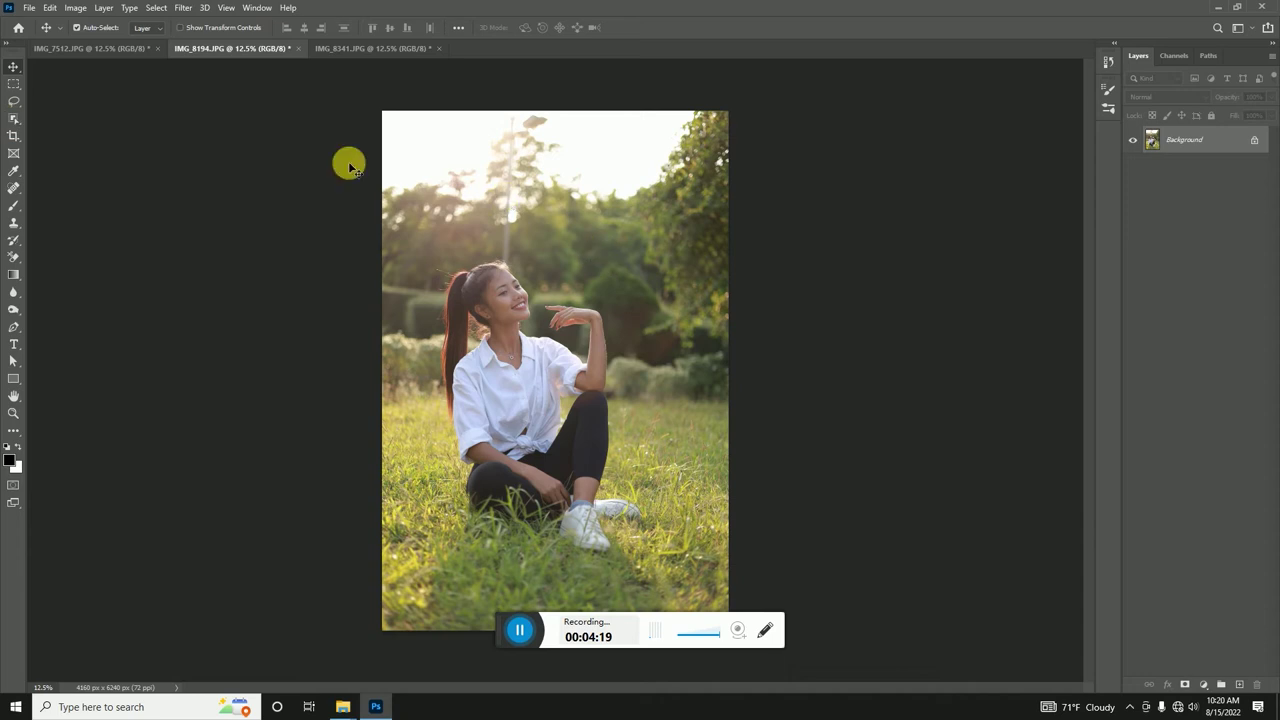
key("c")
left_click(50, 27)
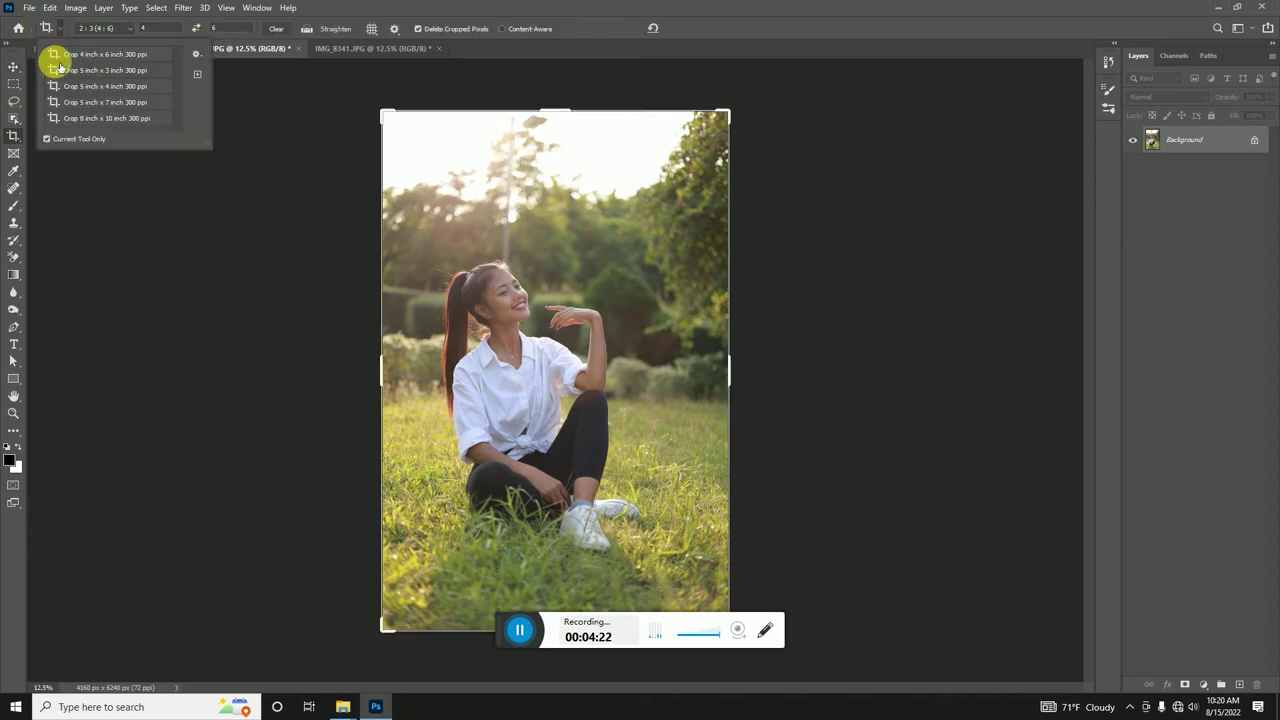
left_click(670, 264)
key("Return")
Duplicate the layer twice and show the user presets in Camera Raw Filter.
key("ctrl+j")
key("ctrl+j")
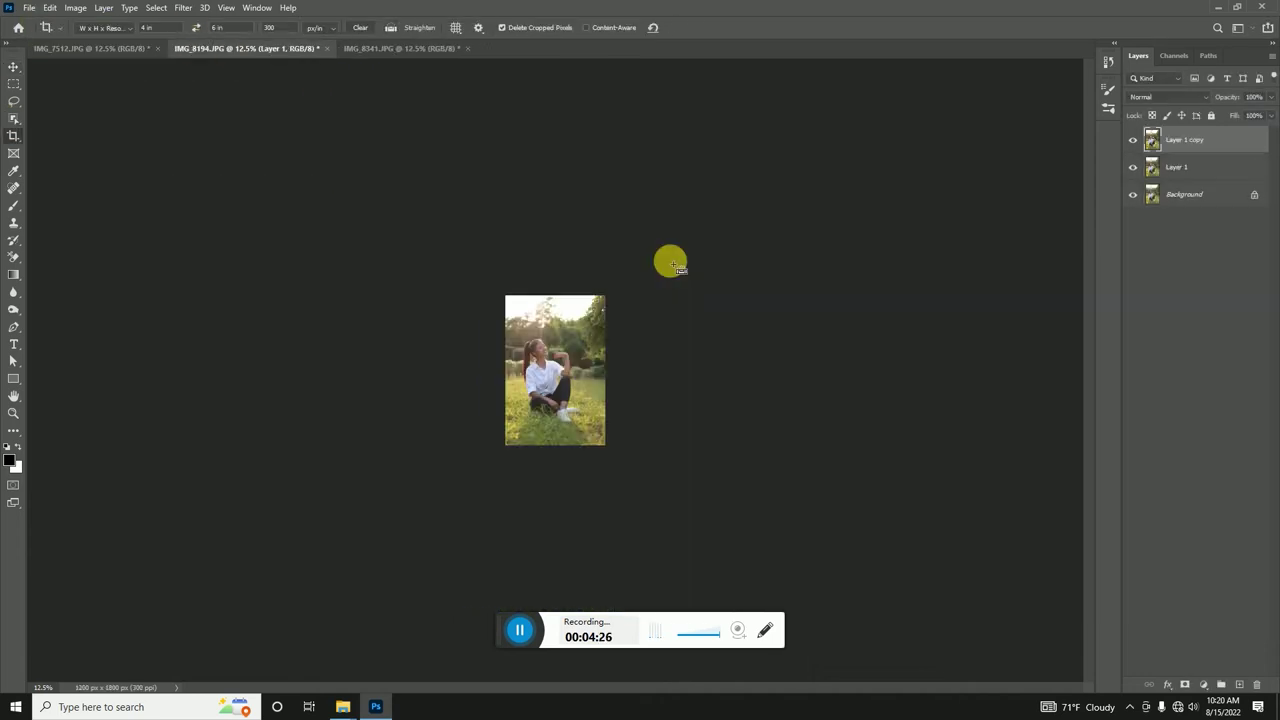
key("ctrl+0")
left_click(183, 7)
left_click(215, 114)
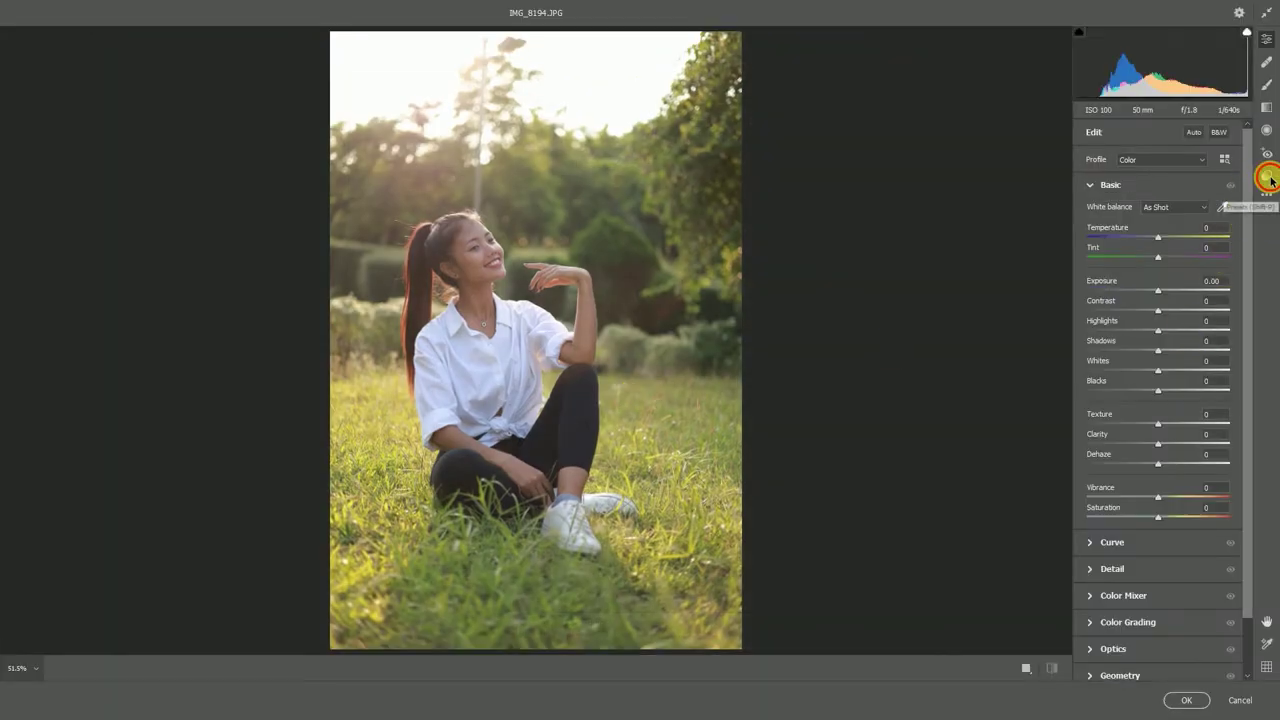
left_click(1268, 177)
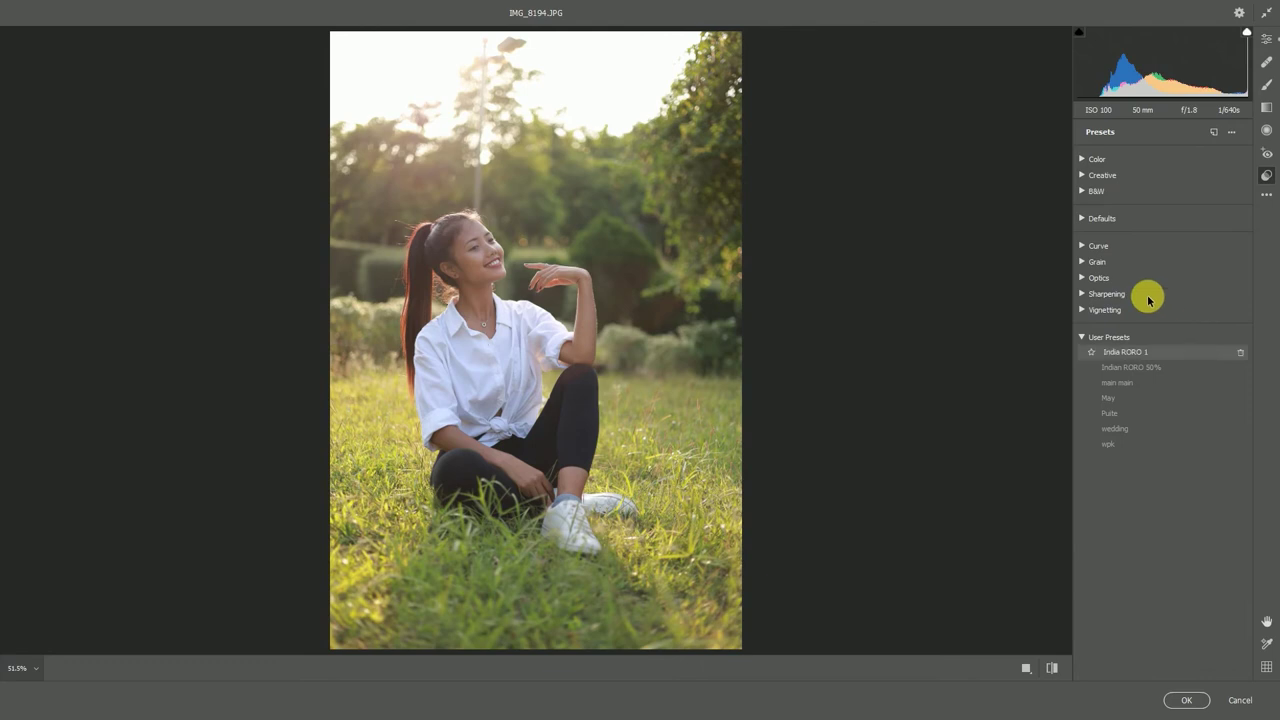
Apply the warm, faded user preset (Temperature +18, Vibrance +28) to Layer 1 copy and compare with the original.
left_click(1108, 414)
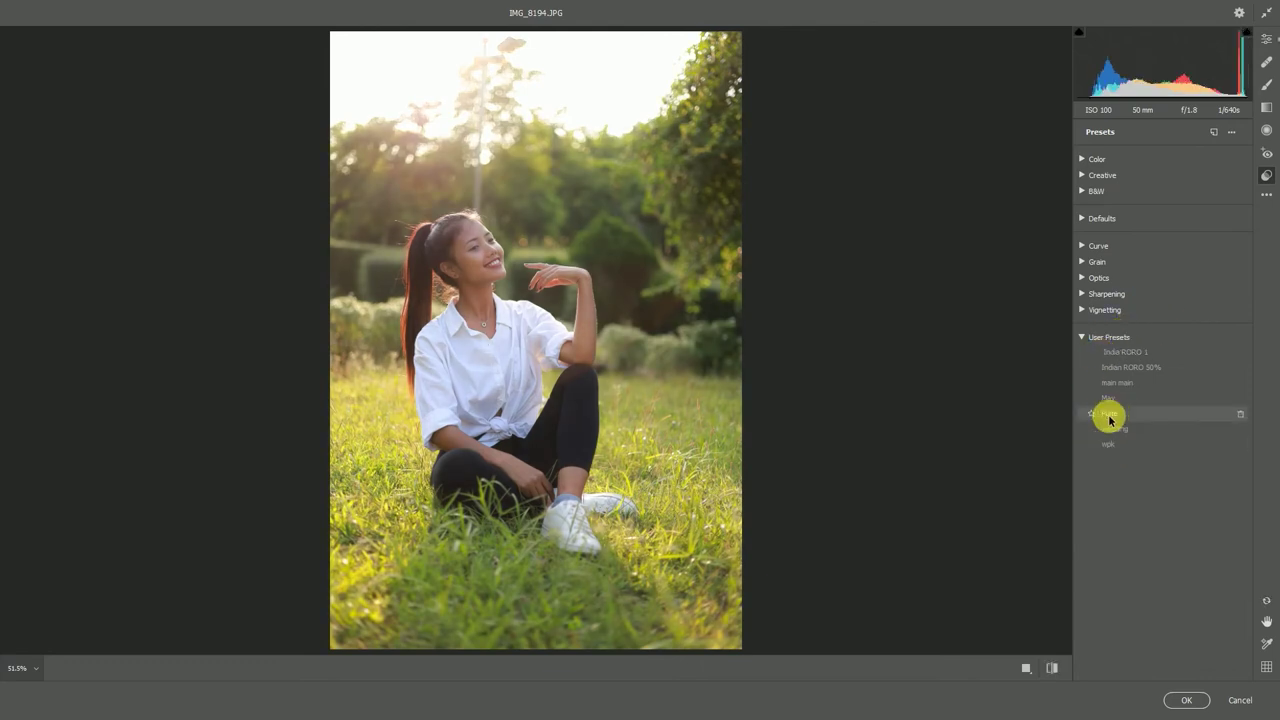
left_click(1108, 416)
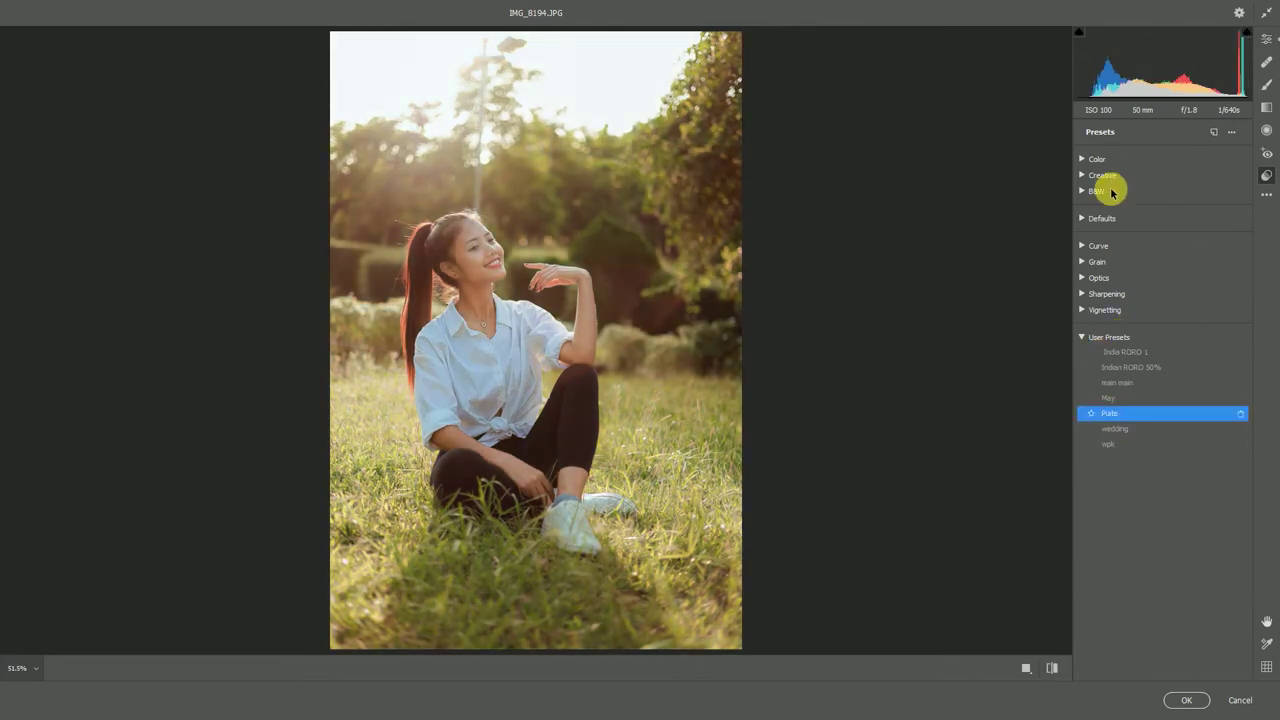
left_click(1266, 38)
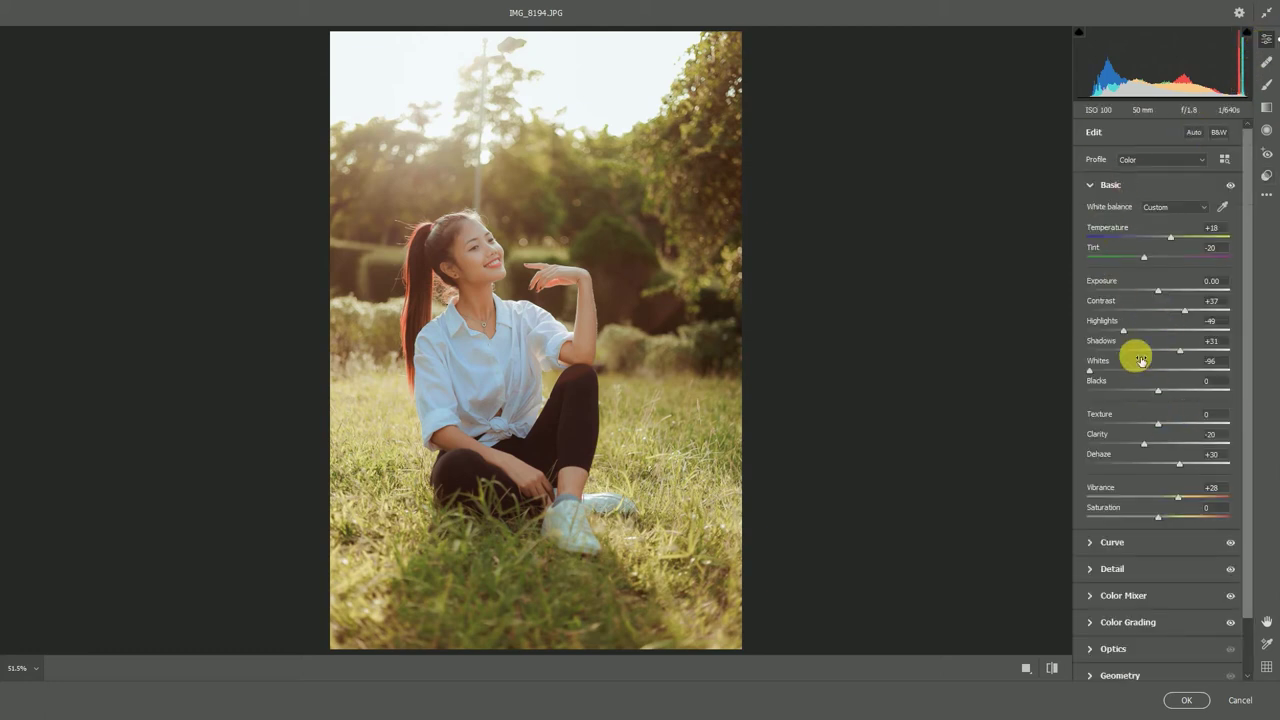
scroll(1153, 421, "down", 2)
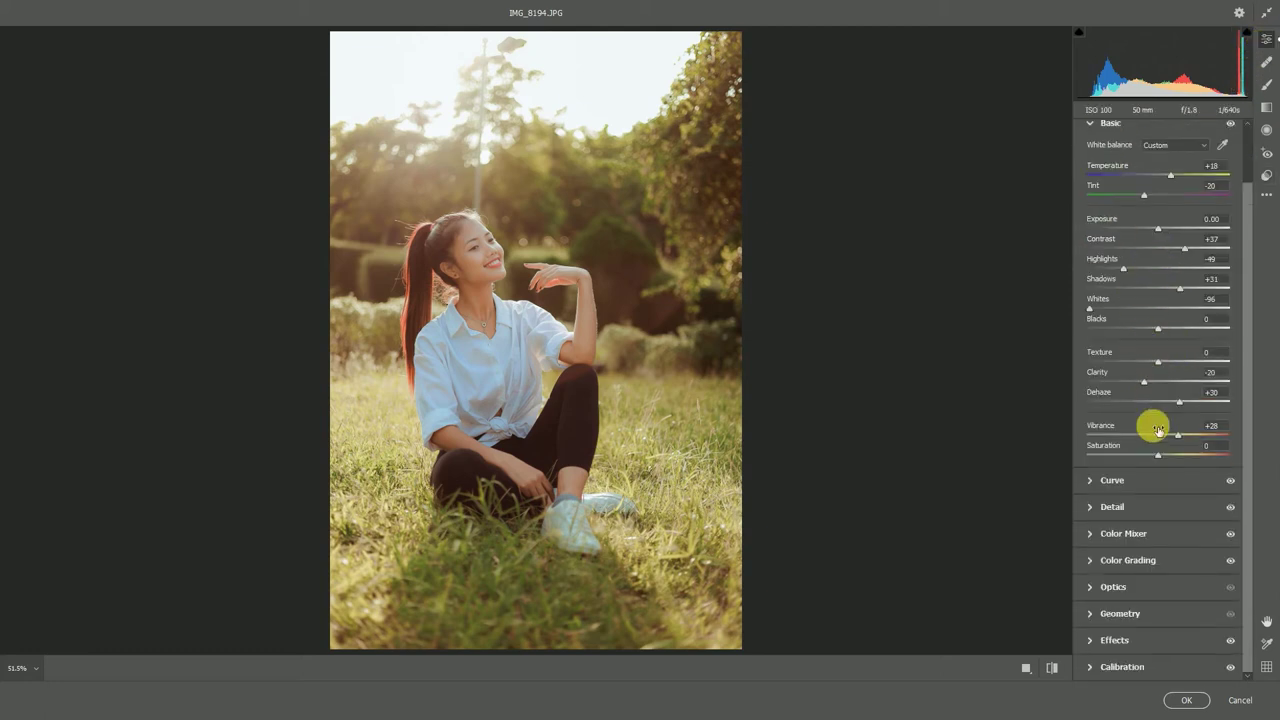
left_click(1130, 506)
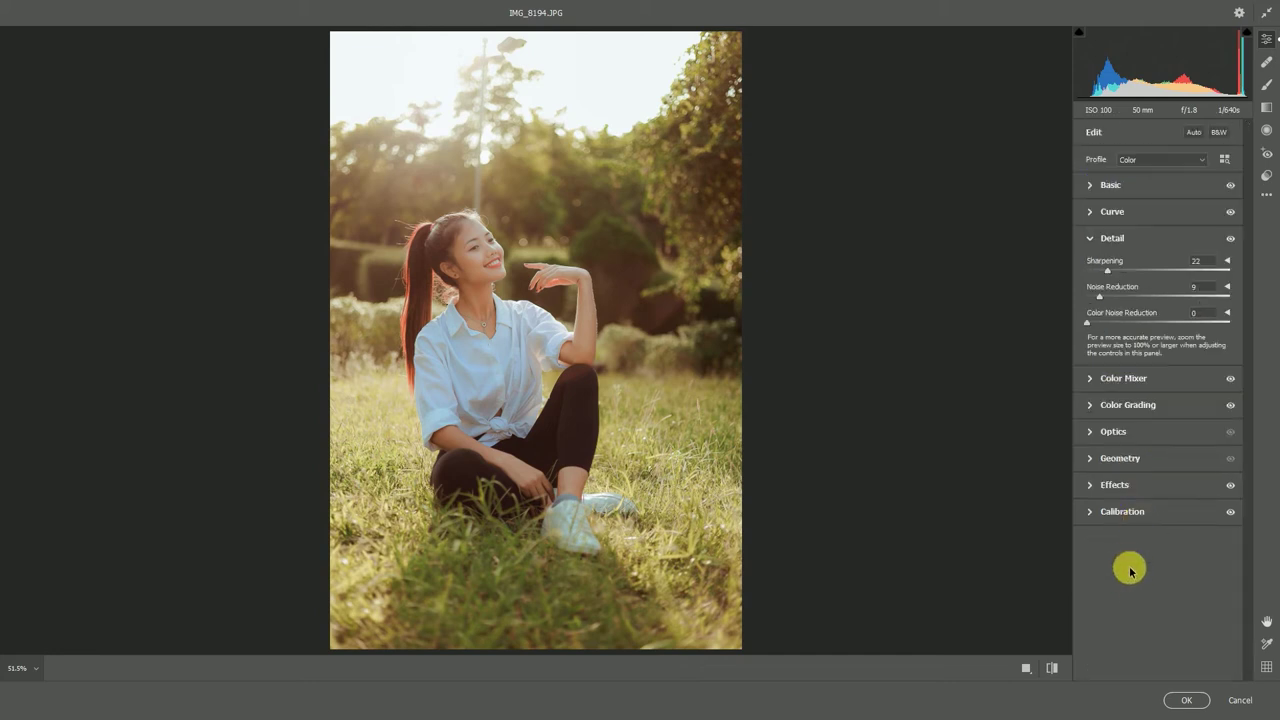
left_click(1137, 512)
left_click(1160, 297)
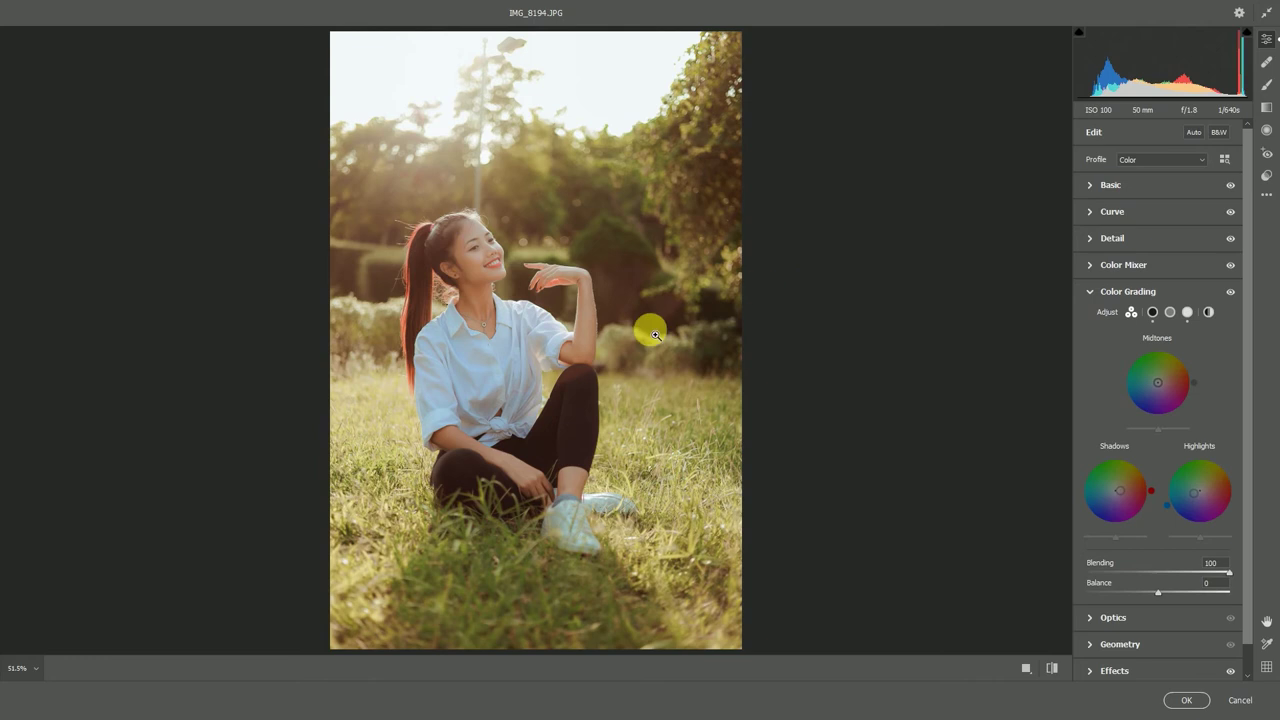
left_click(1190, 703)
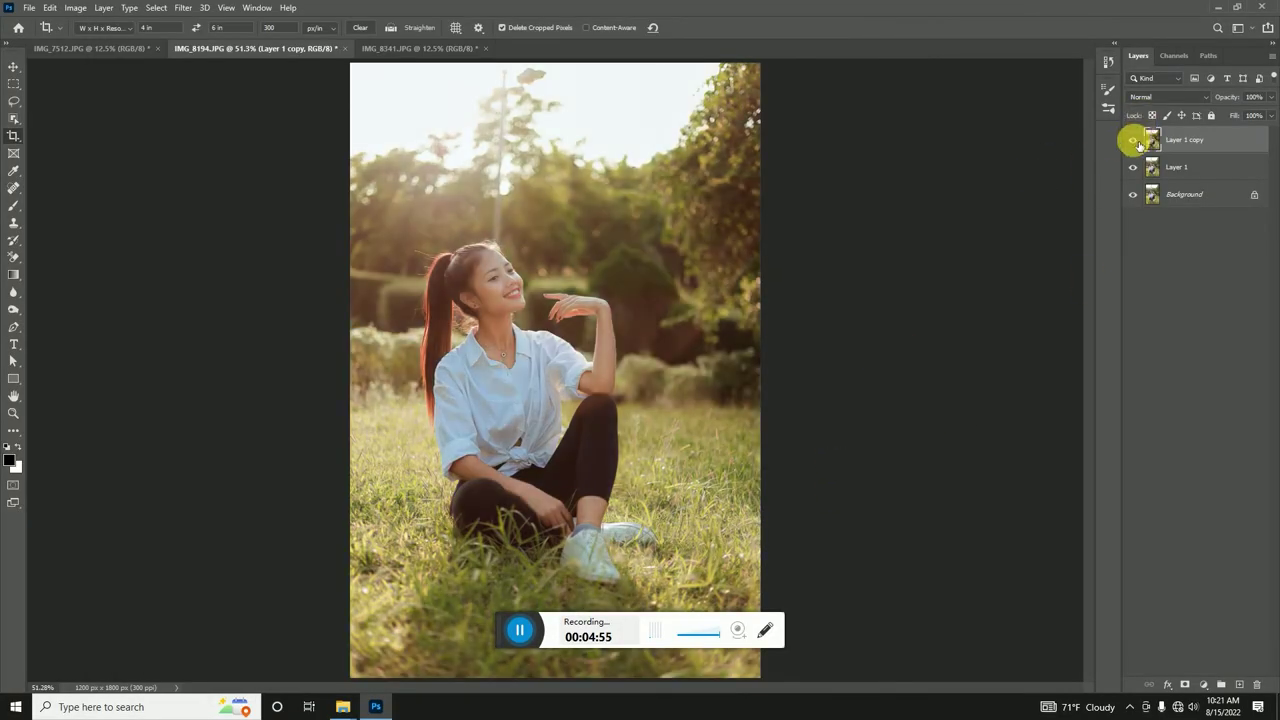
left_click(1136, 142)
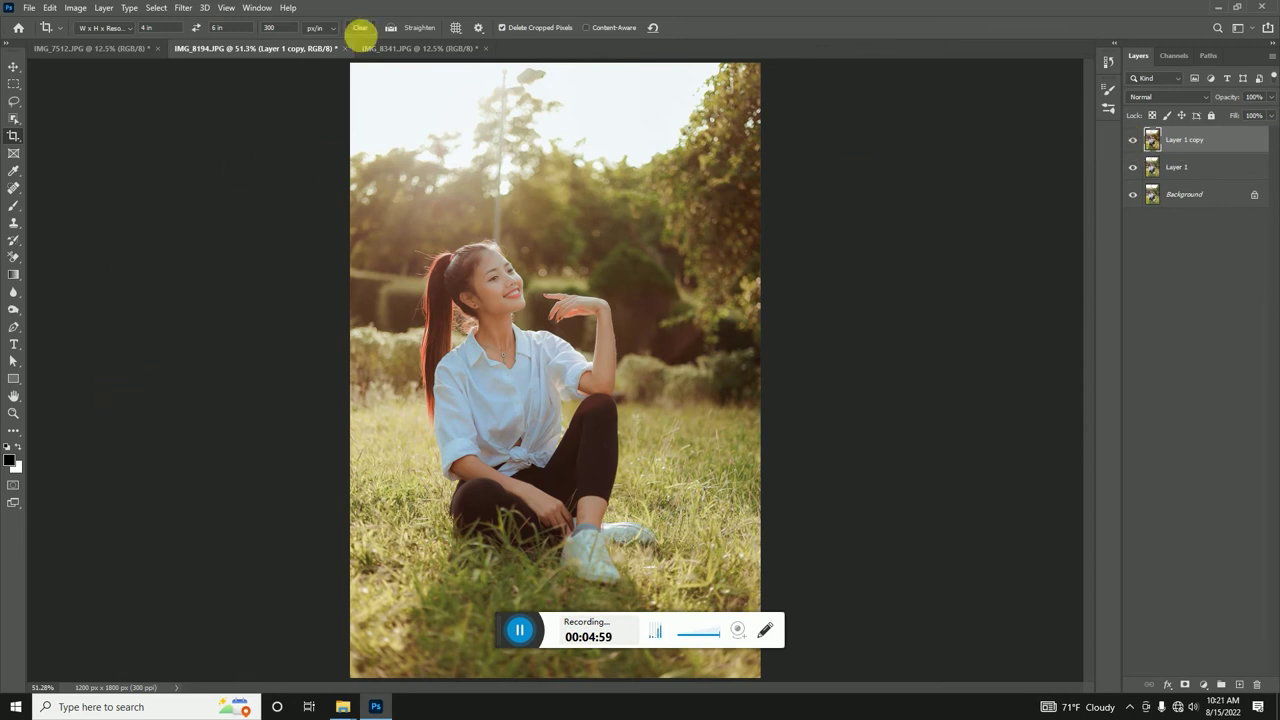
Close IMG_8194 without saving and open the Camera Raw Filter on the motorcycle photo.
left_click(344, 48)
left_click(630, 262)
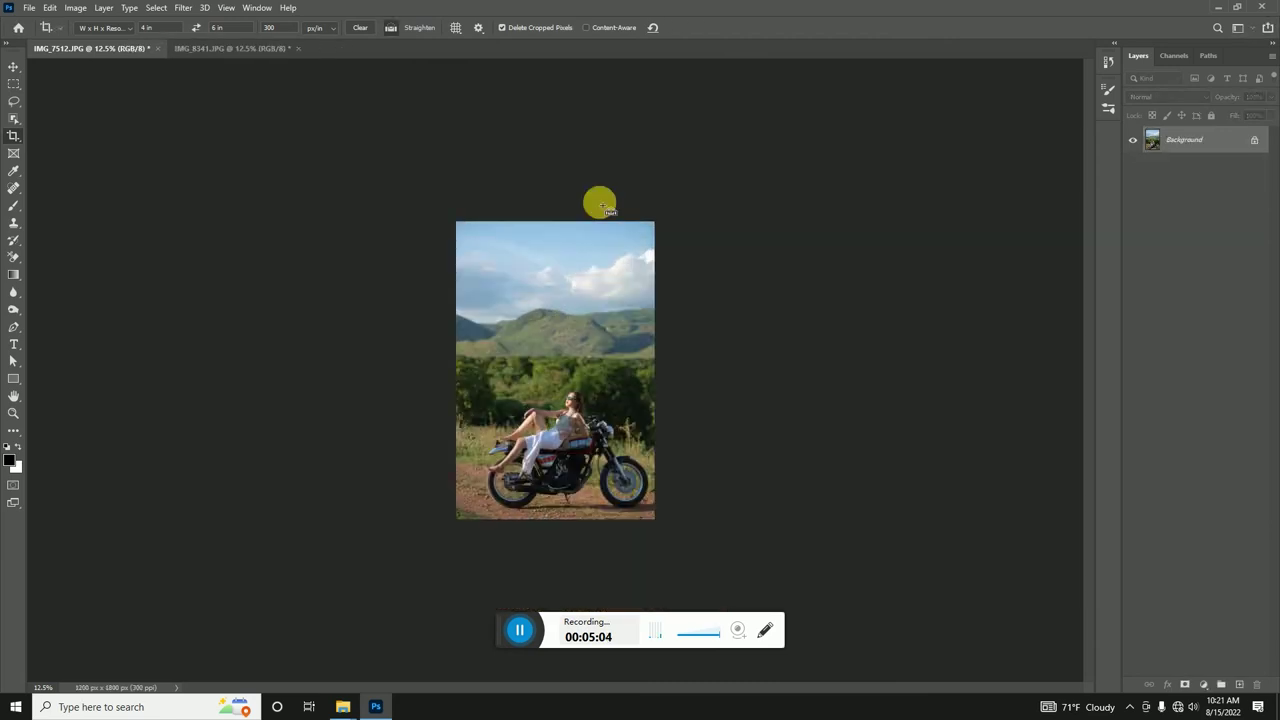
left_click(183, 7)
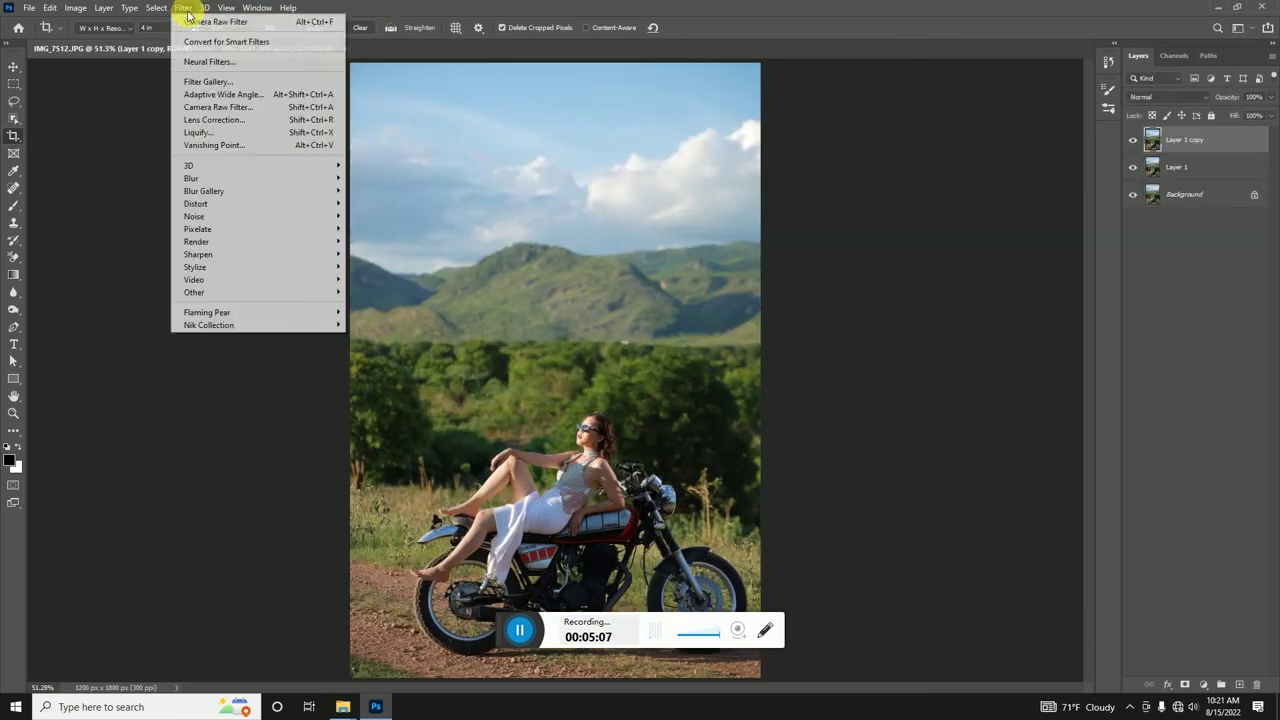
left_click(240, 107)
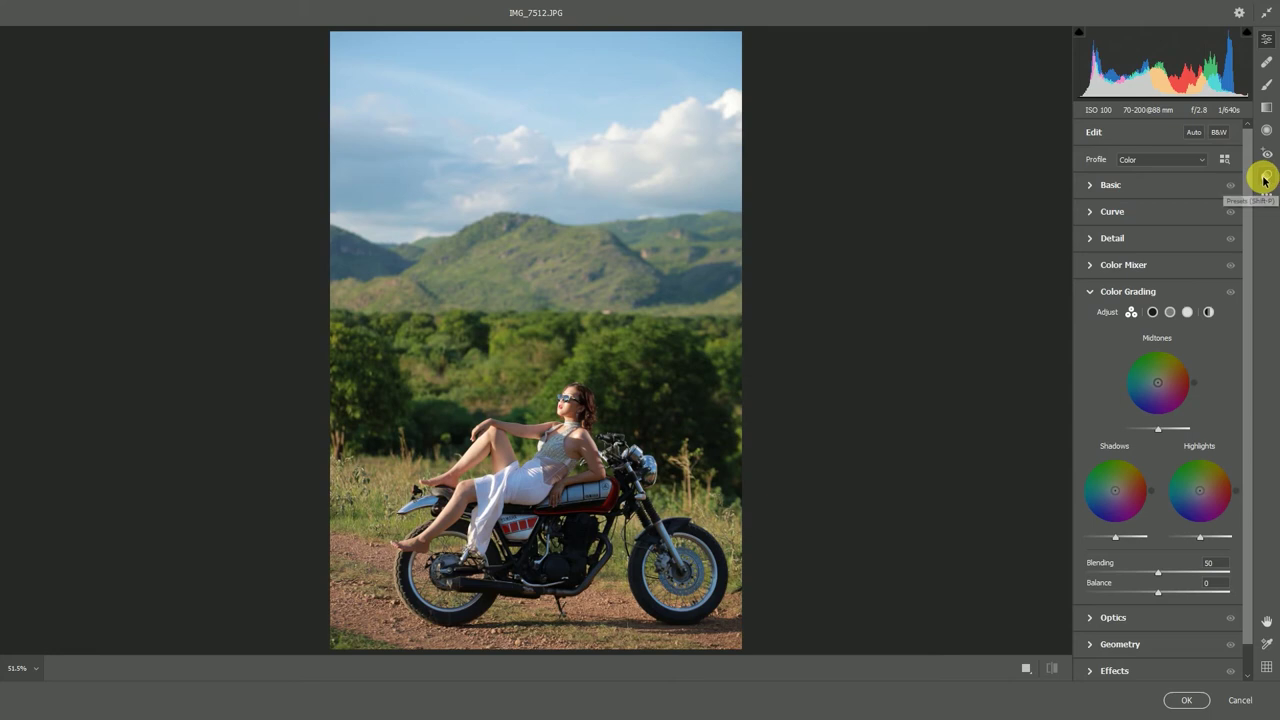
Apply the main user preset from the saved presets list.
left_click(1264, 176)
left_click(1108, 397)
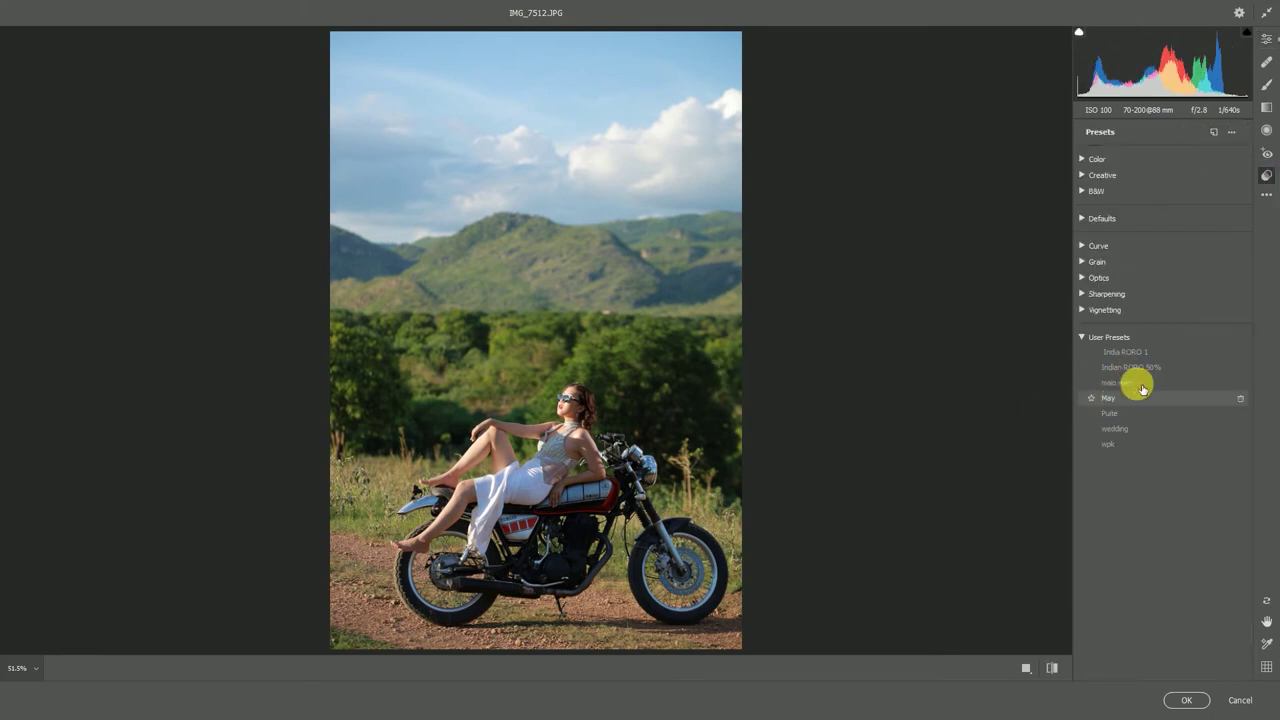
left_click(1134, 382)
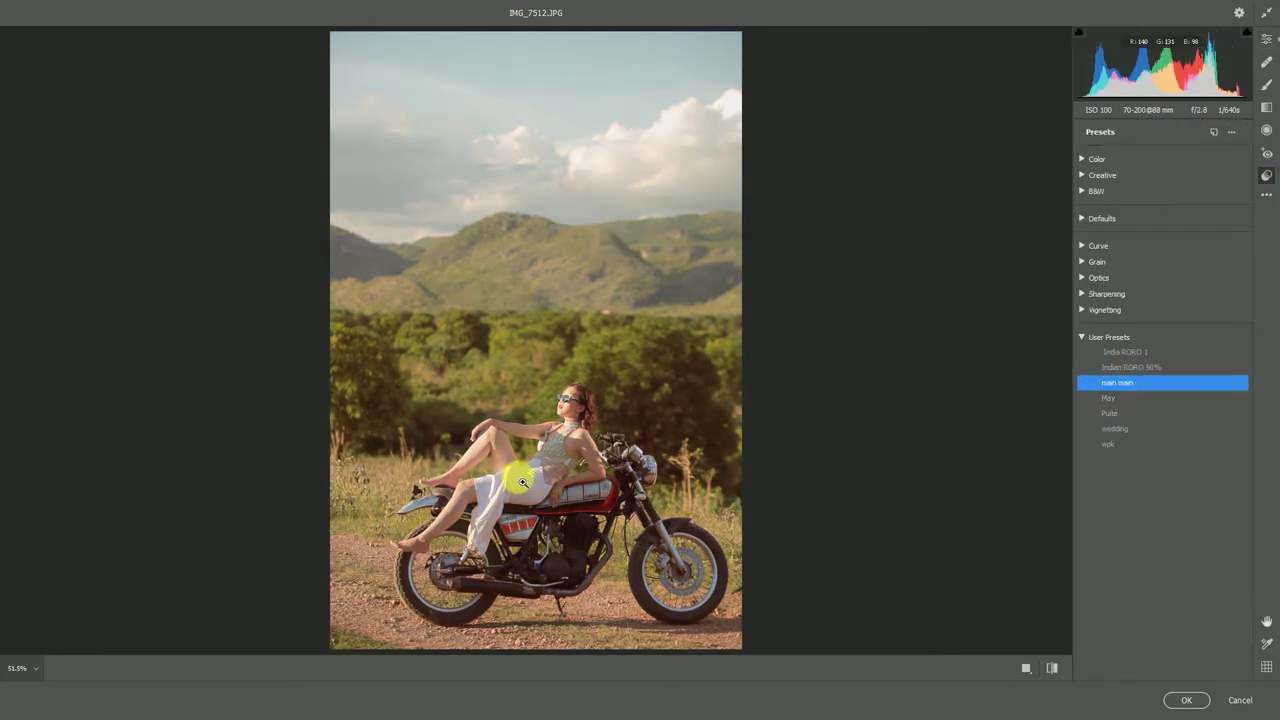
left_click(1268, 42)
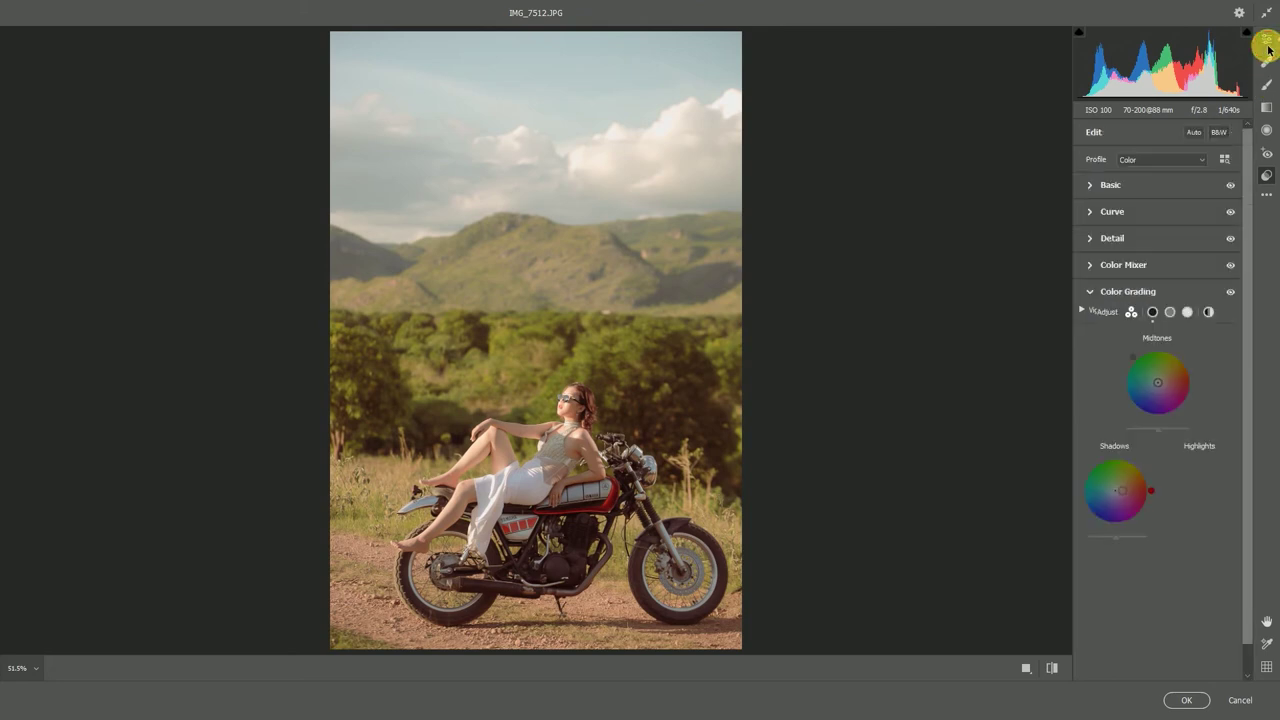
Set Exposure -0.55 and Highlights -57, then draw a graduated filter from the sky top to the treeline.
left_click(1170, 185)
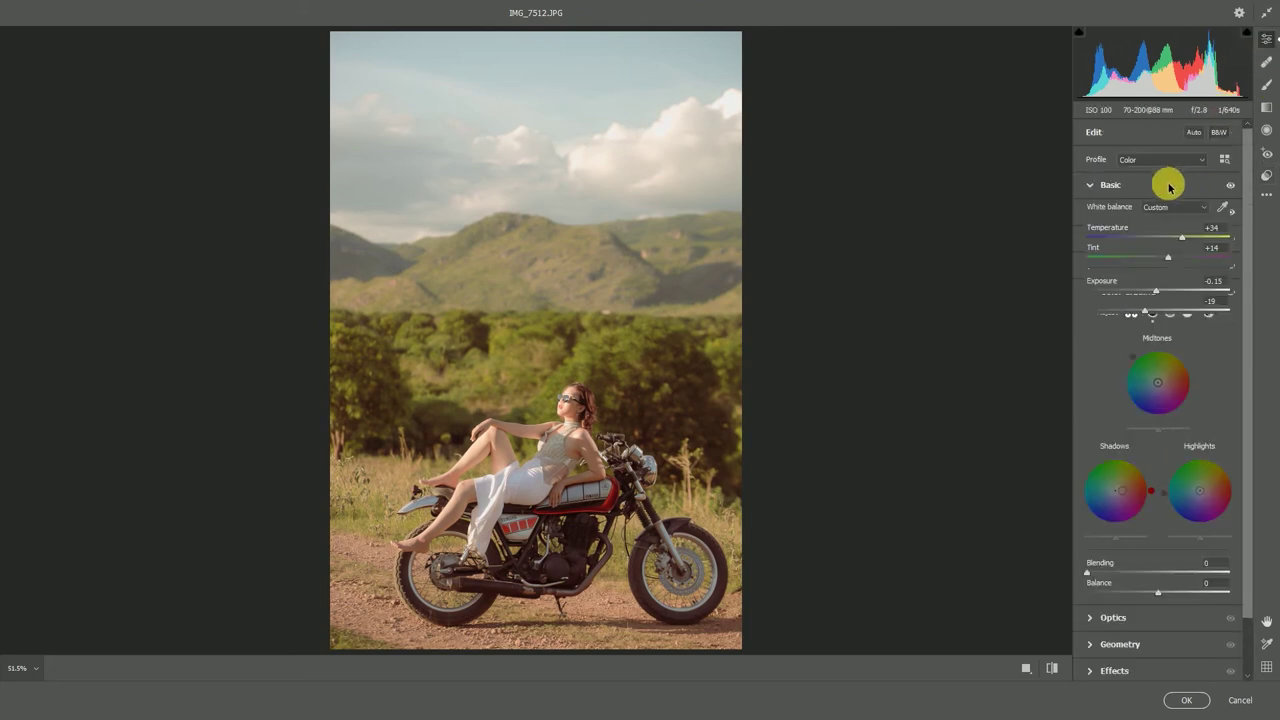
double_click(1156, 291)
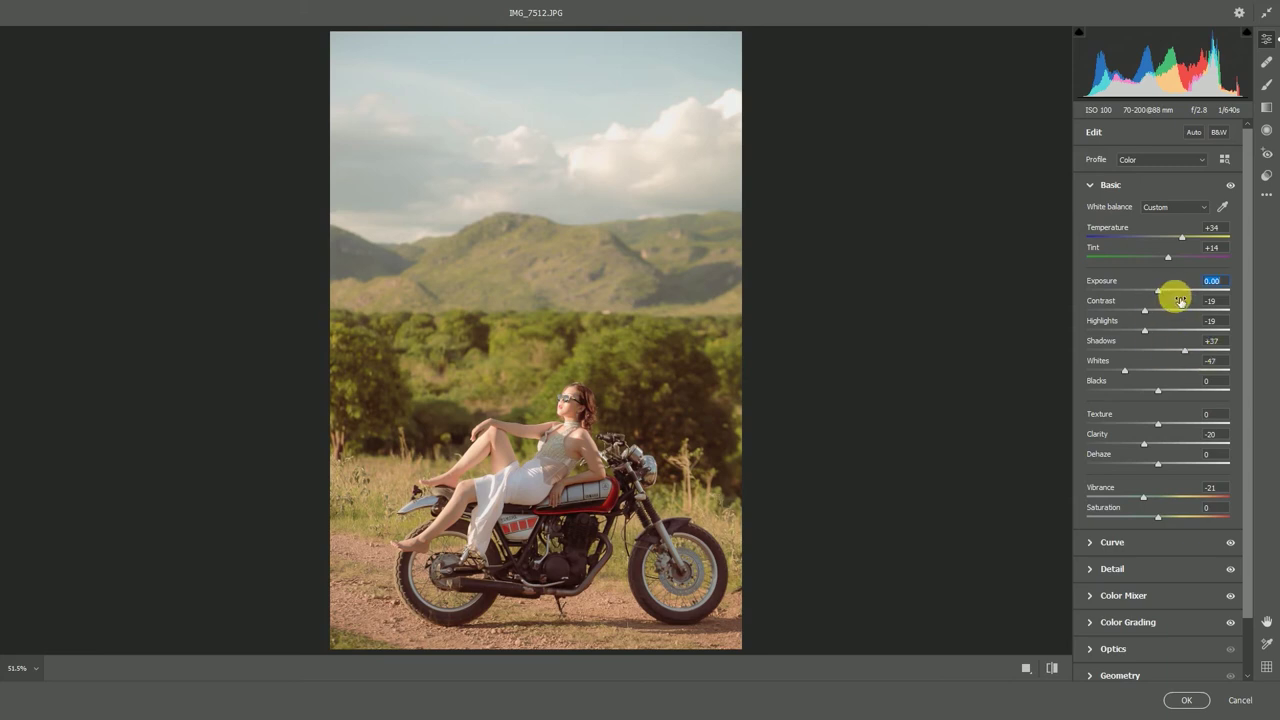
left_click(1148, 290)
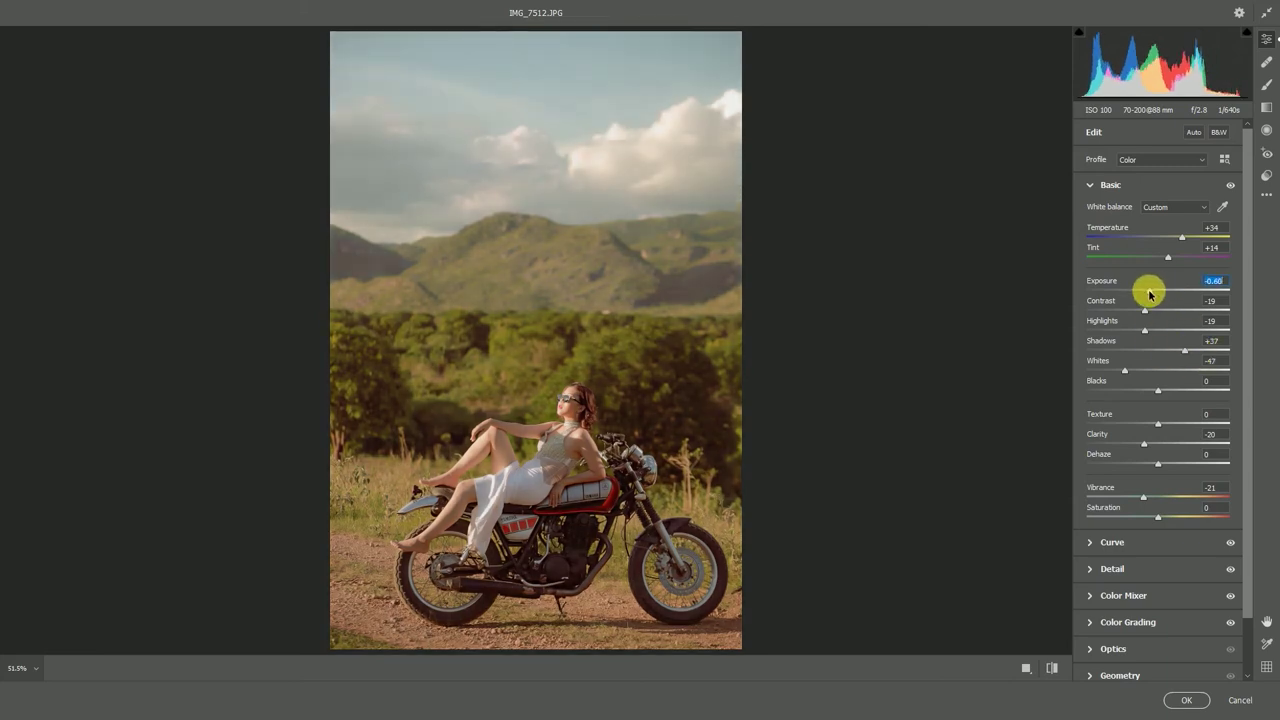
left_click_drag(1145, 330, 1117, 330)
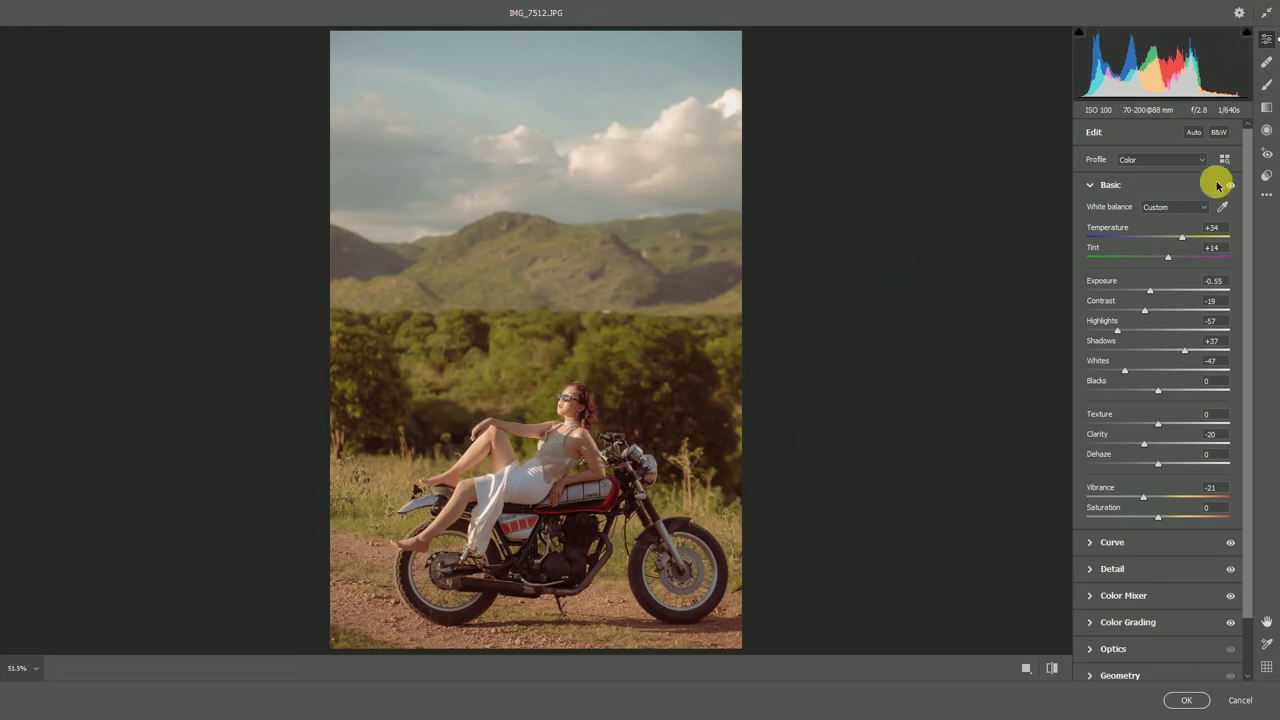
left_click(1266, 106)
mouse_move(571, 31)
left_mouse_down()
mouse_move(552, 300)
mouse_move(583, 320)
left_mouse_up()
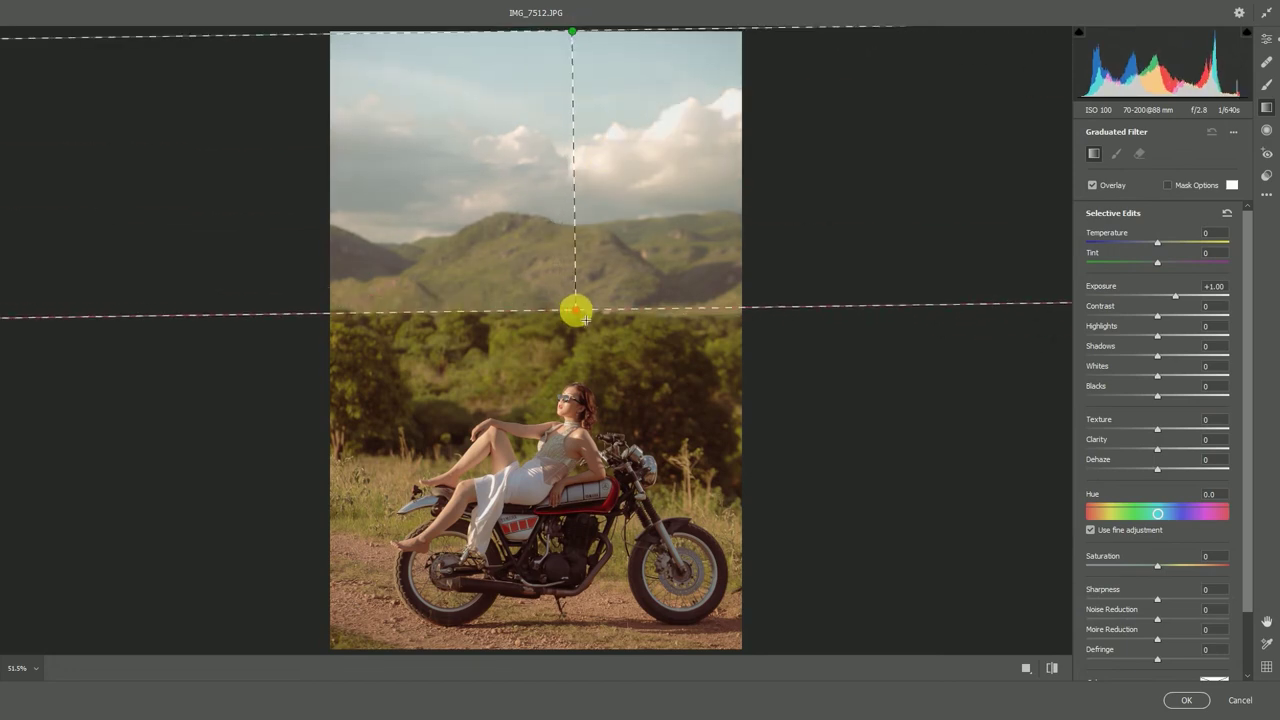
Reset the graduated filter's exposure, cool the sky to Temperature -90, and apply the grade to Layer 1 copy.
double_click(1175, 295)
left_click_drag(1155, 243, 1092, 246)
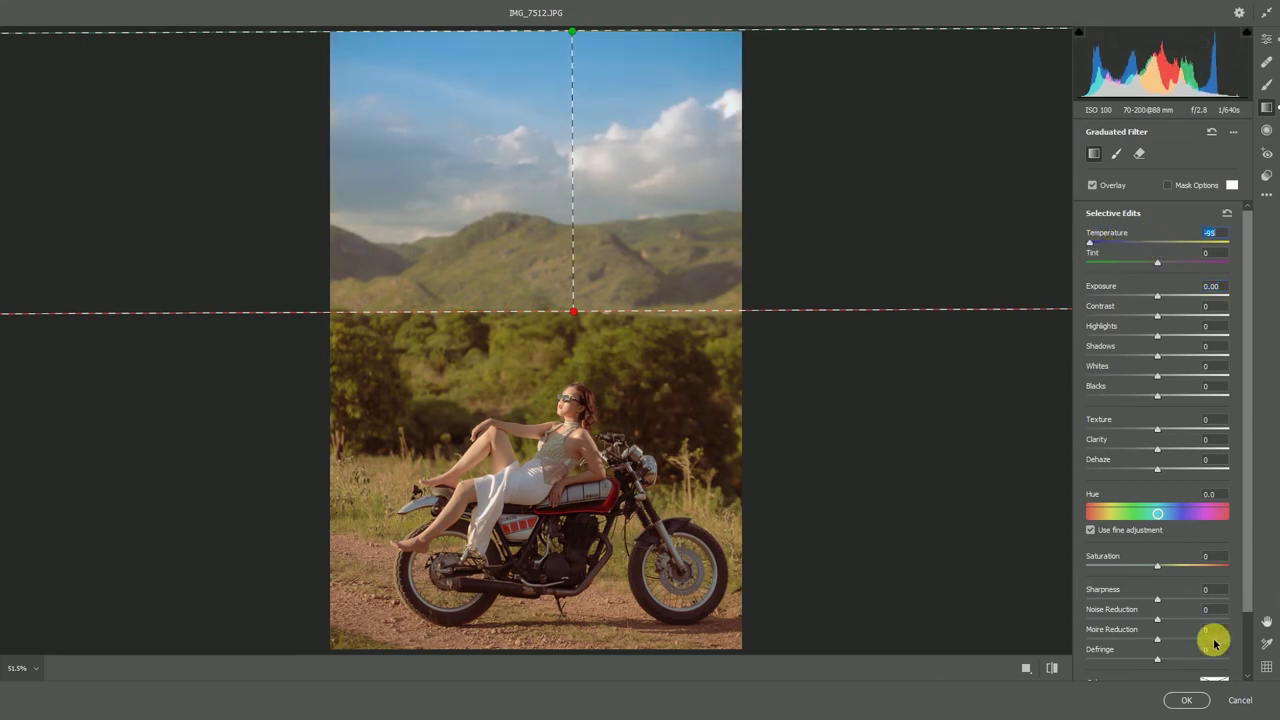
left_click(1186, 700)
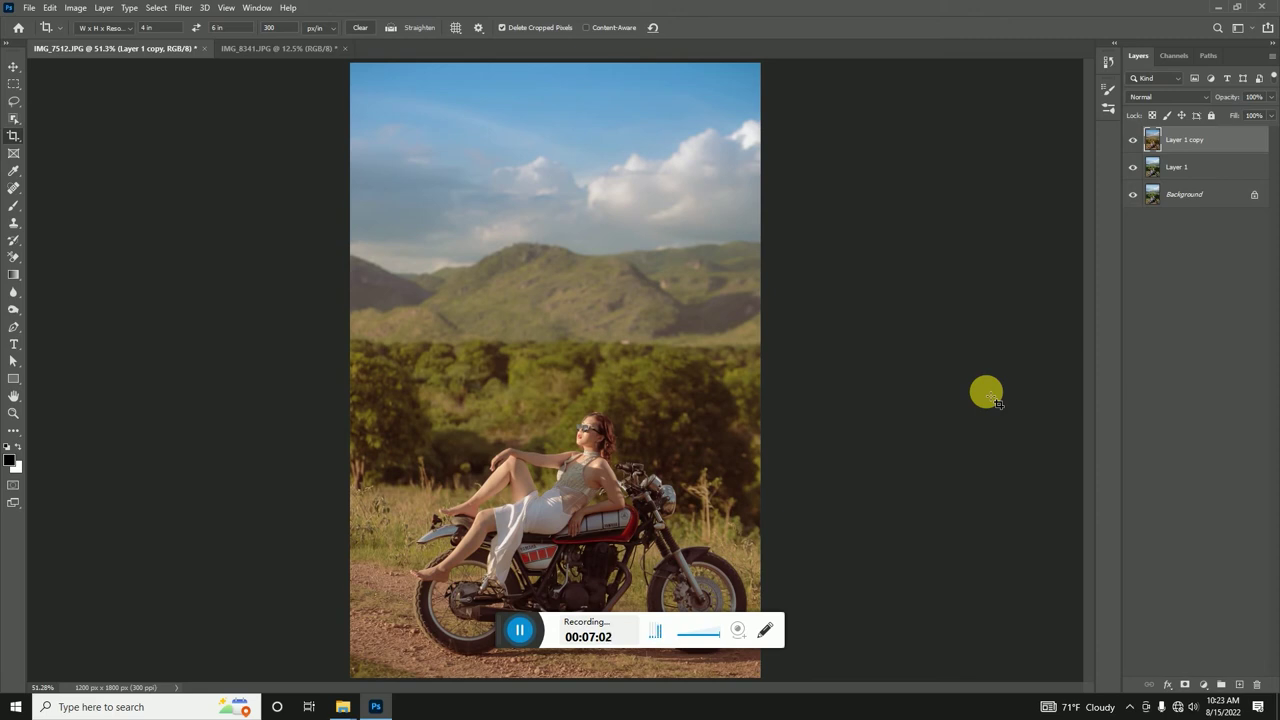
Close the motorcycle photo and open the Camera Raw Filter on the banana-market photo.
left_click(203, 48)
left_click(694, 261)
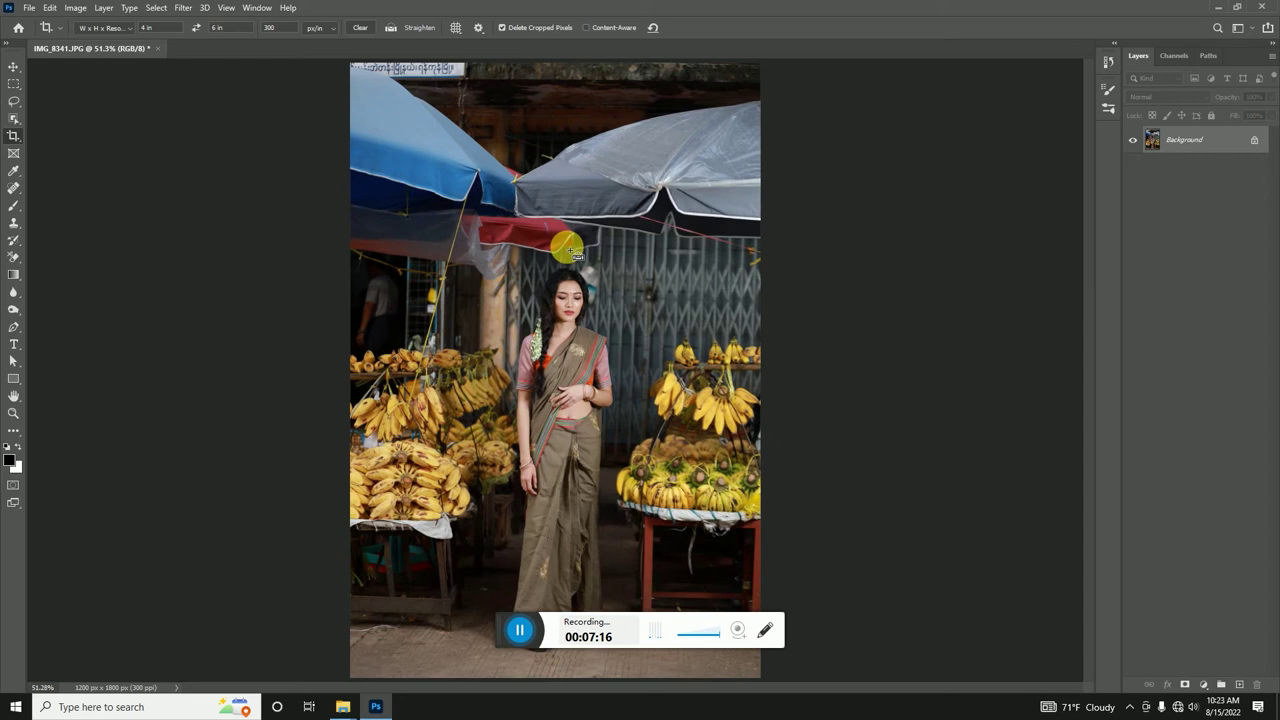
left_click(209, 8)
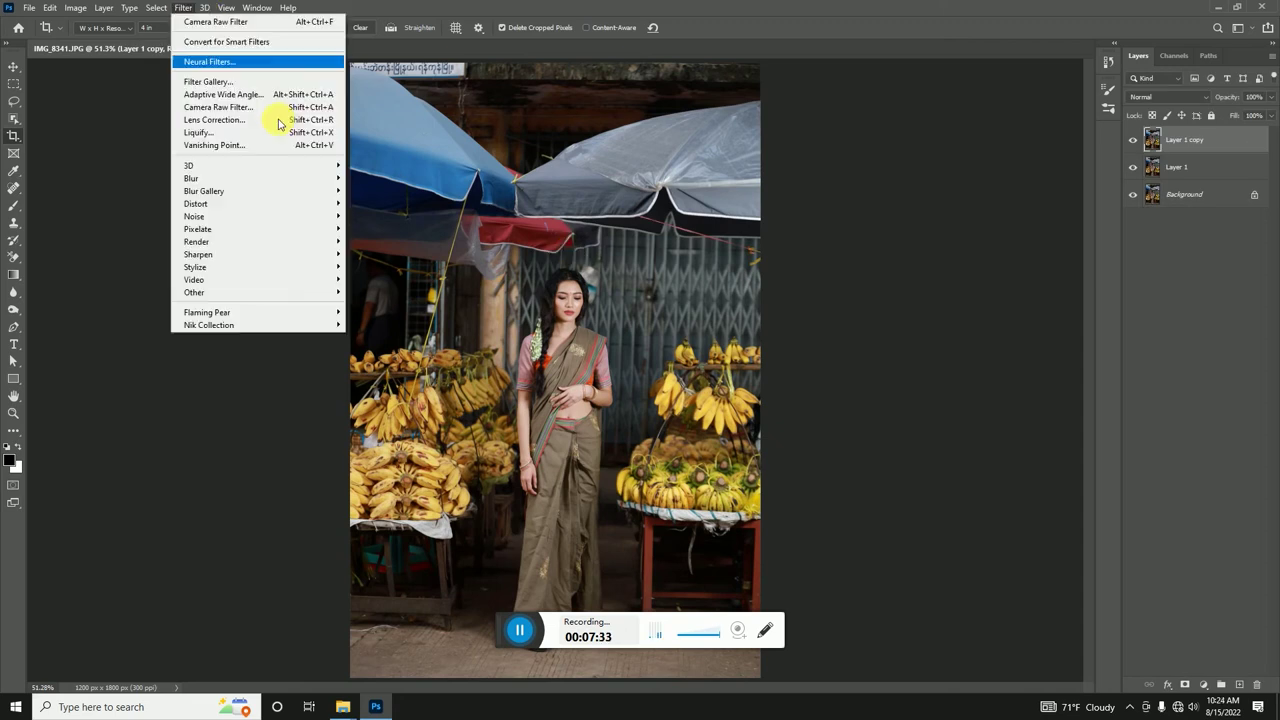
left_click(278, 108)
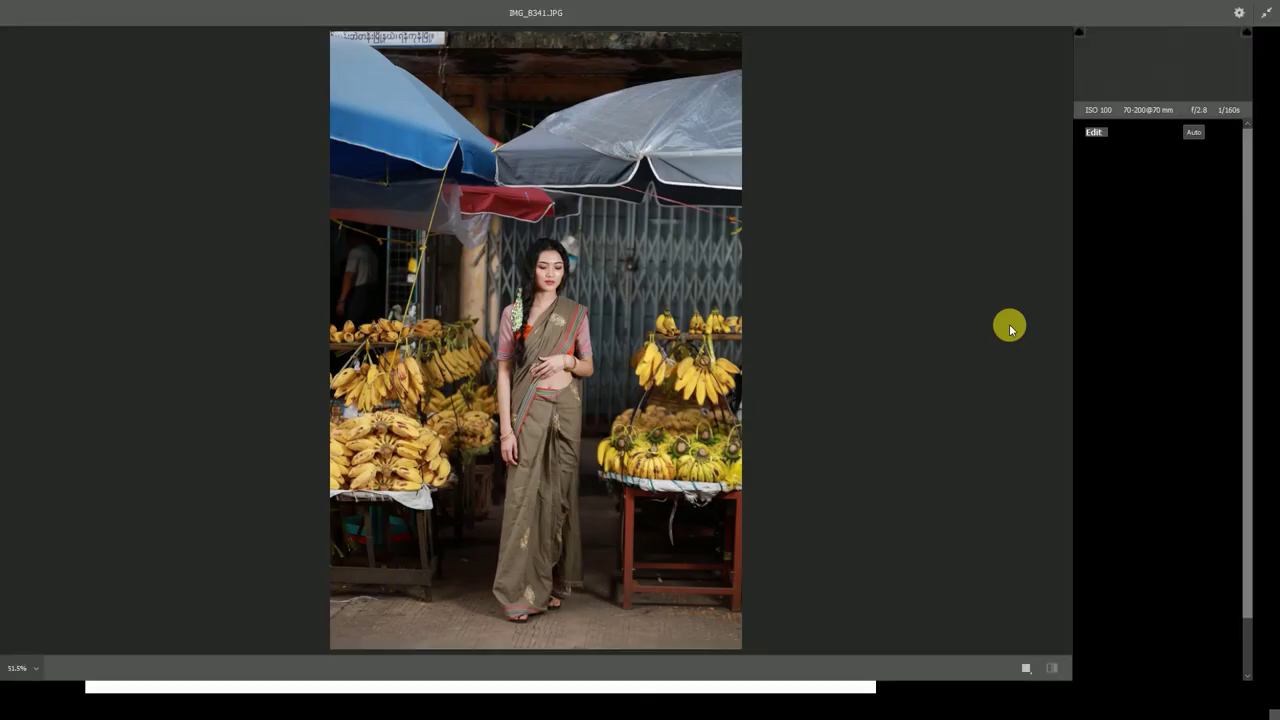
Apply the India RORO 1 user preset to Layer 1 copy and duplicate it as Layer 1 copy 2.
left_click(1266, 176)
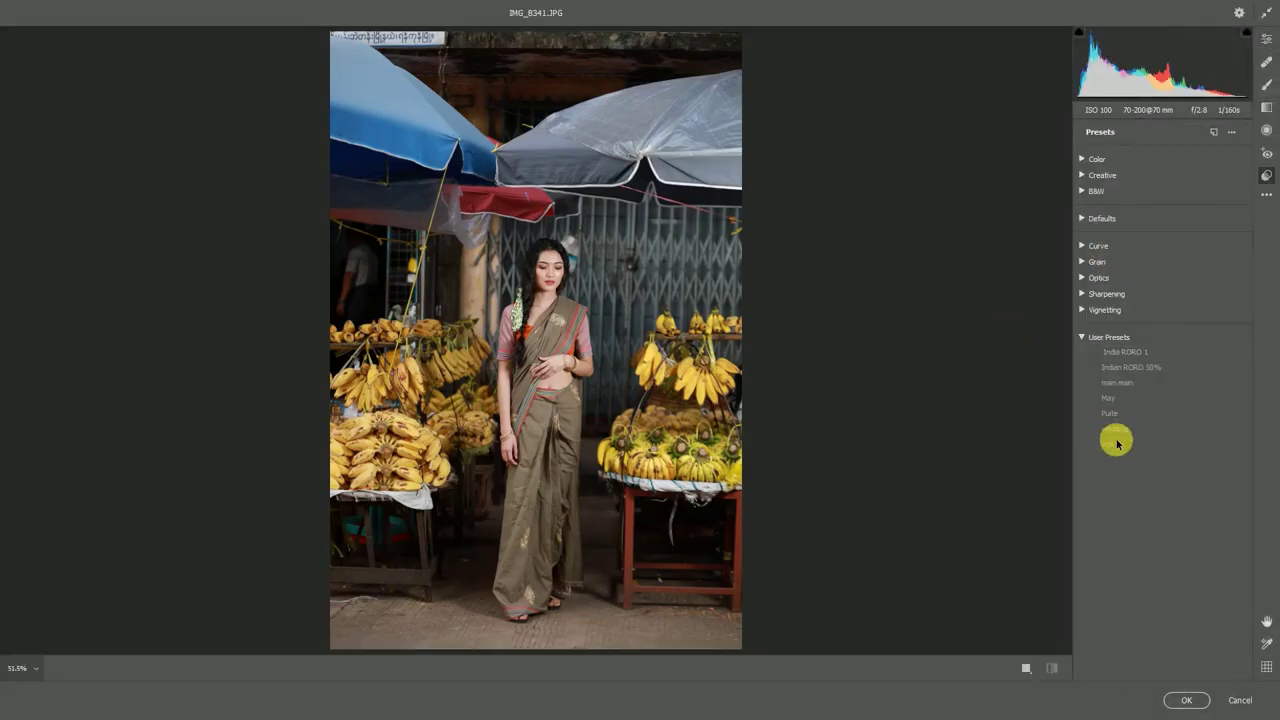
left_click(1136, 353)
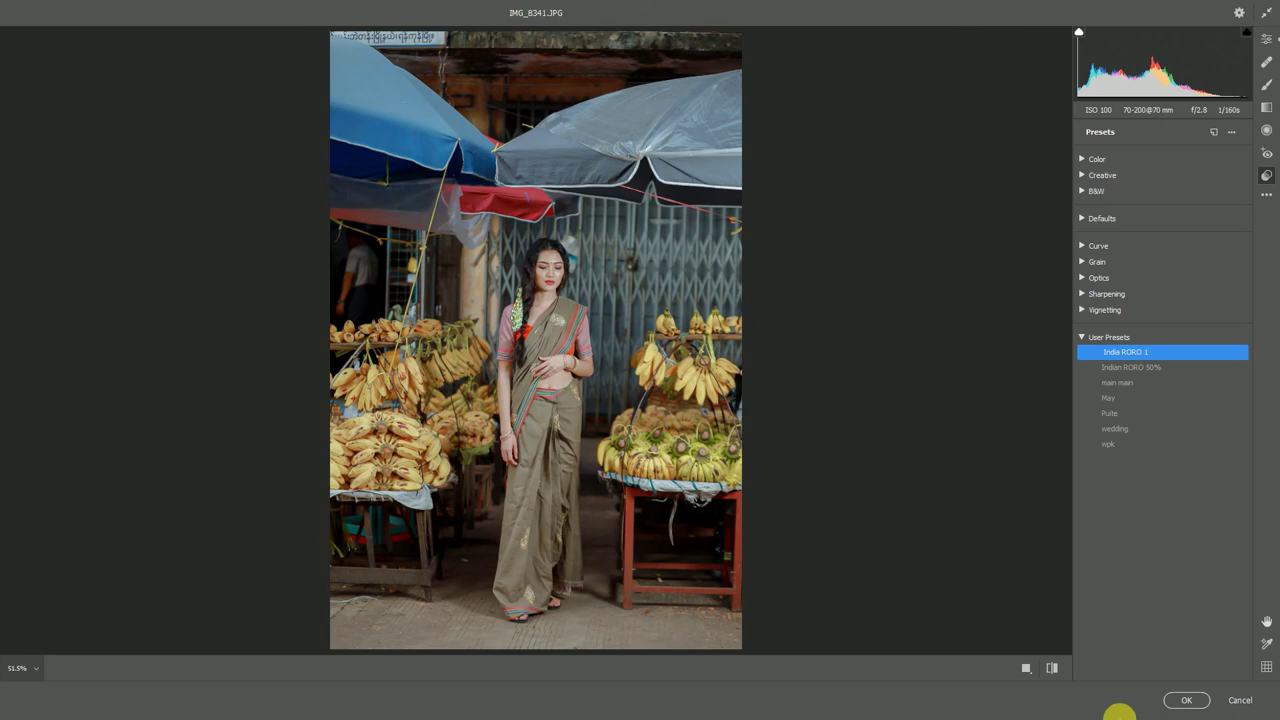
left_click(1186, 701)
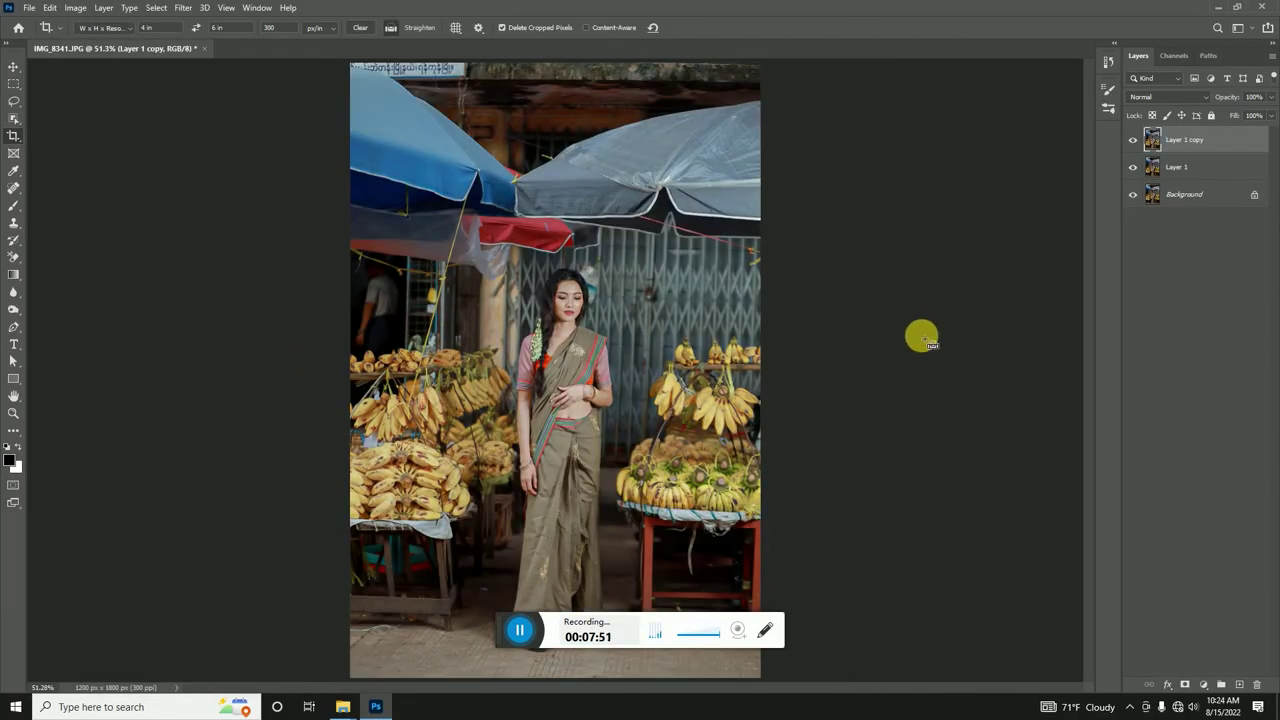
key("ctrl+j")
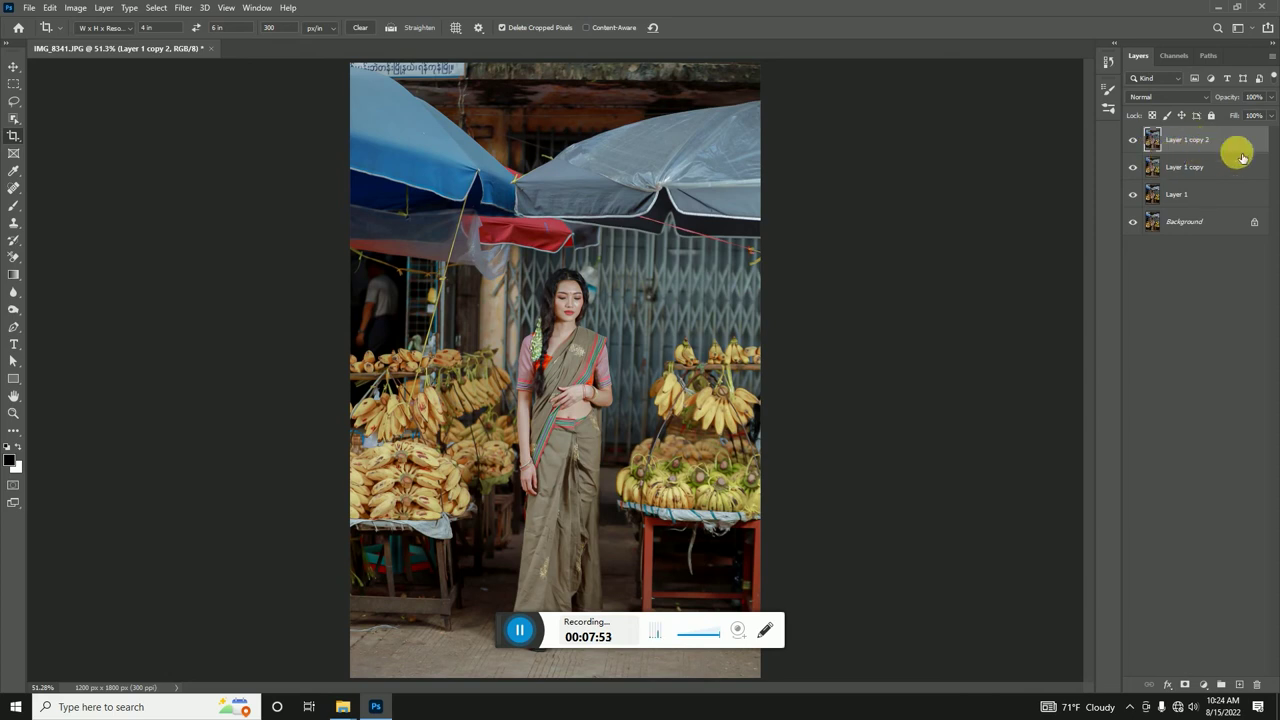
Apply the Indian RORO 50% user preset to Layer 1 copy 2 via Camera Raw Filter.
left_click(183, 7)
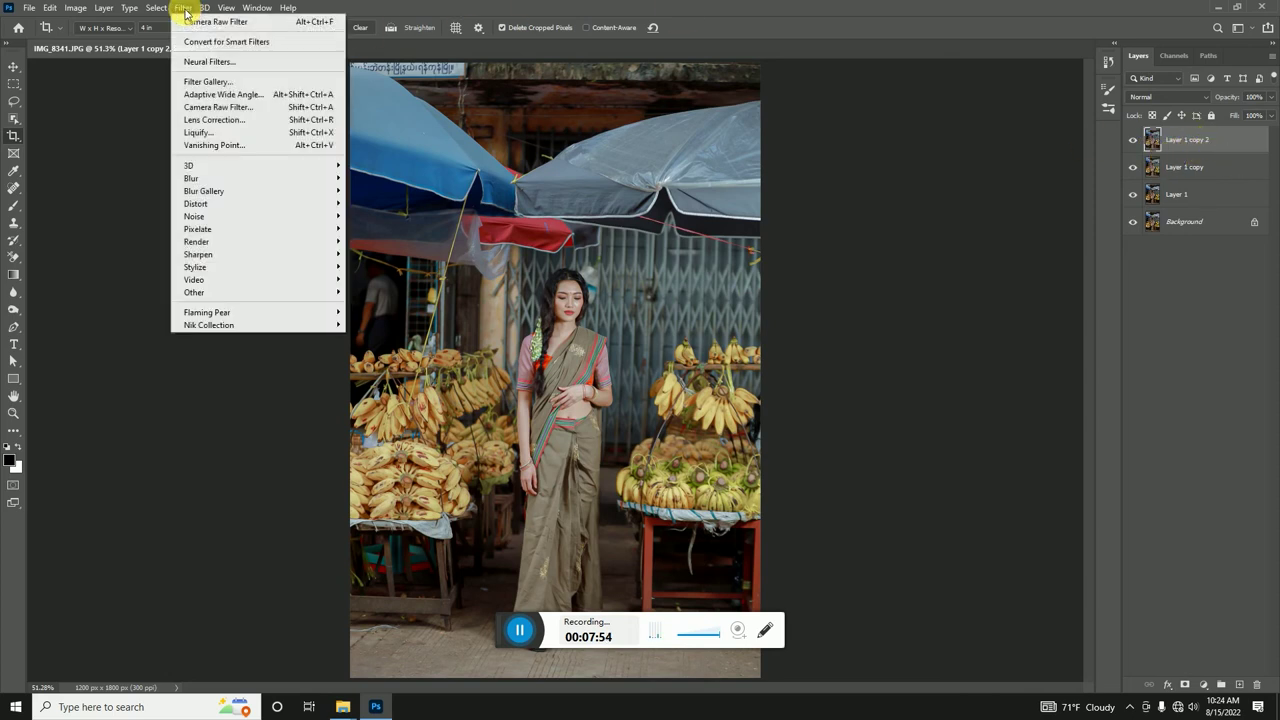
left_click(245, 112)
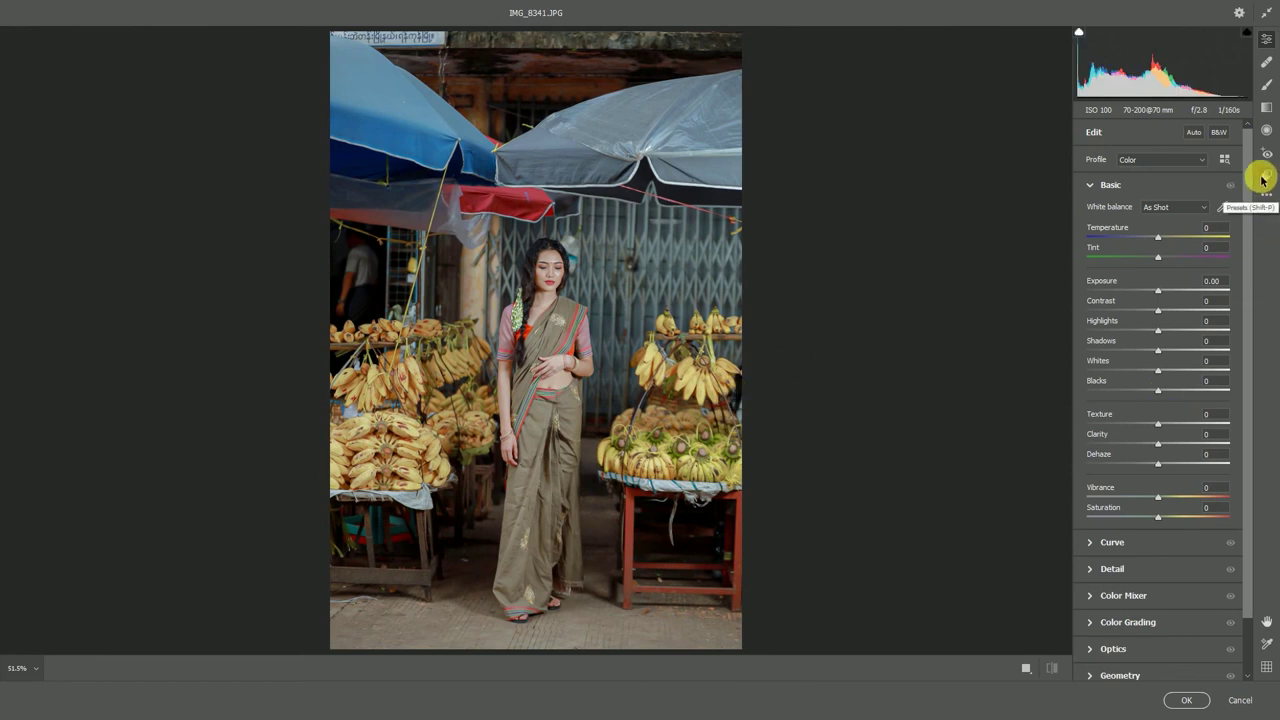
left_click(1263, 178)
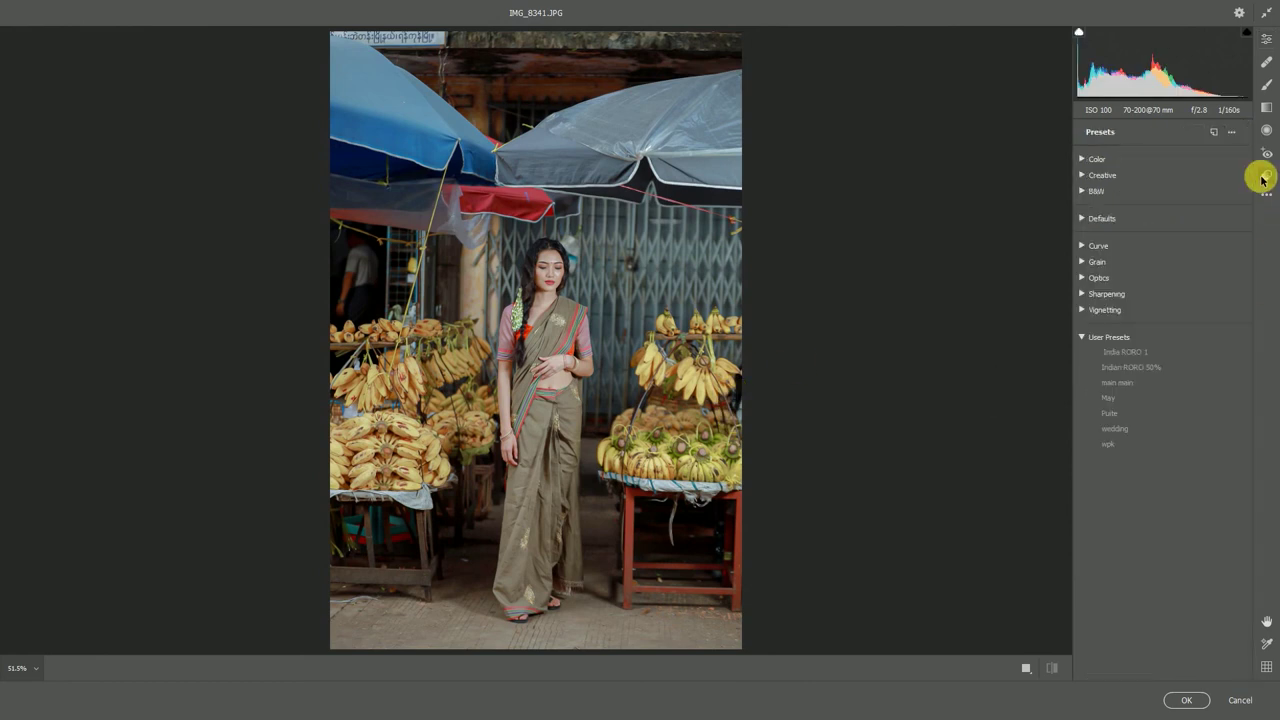
left_click(1139, 368)
left_click(1188, 702)
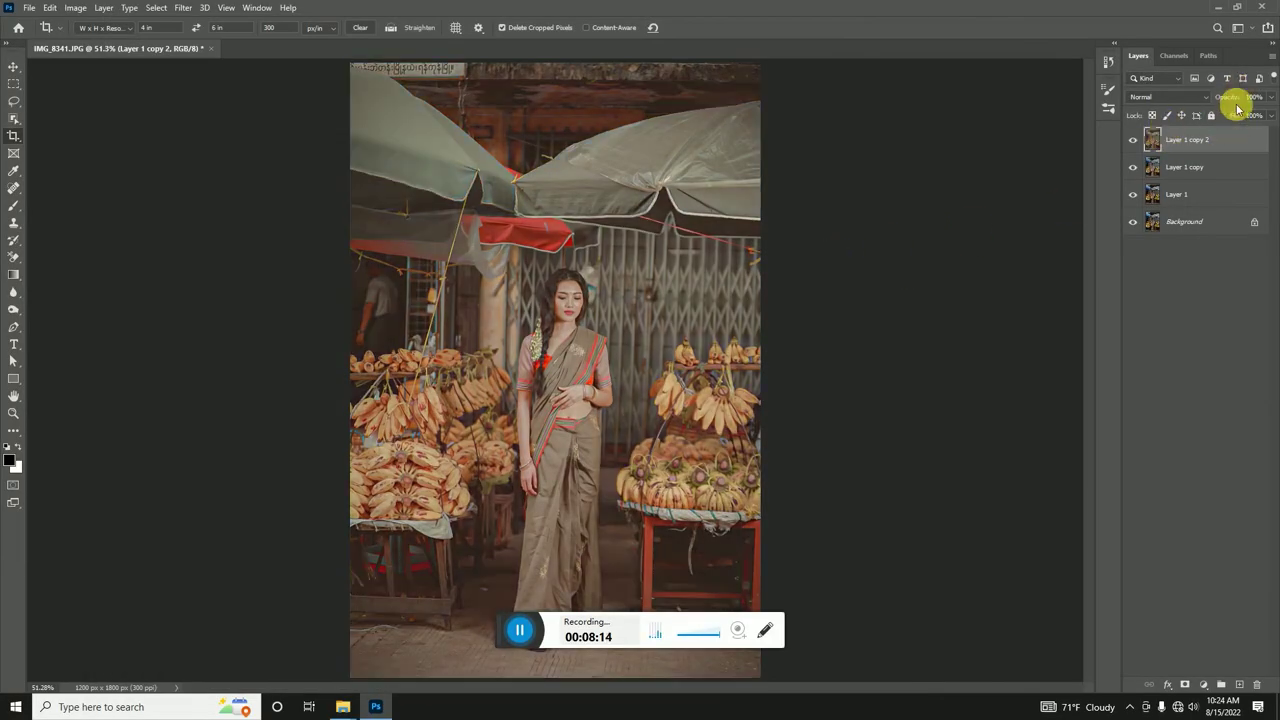
Compare Layer 1 copy 2 by toggling its visibility and trying opacity at 35% and 50%.
key("v")
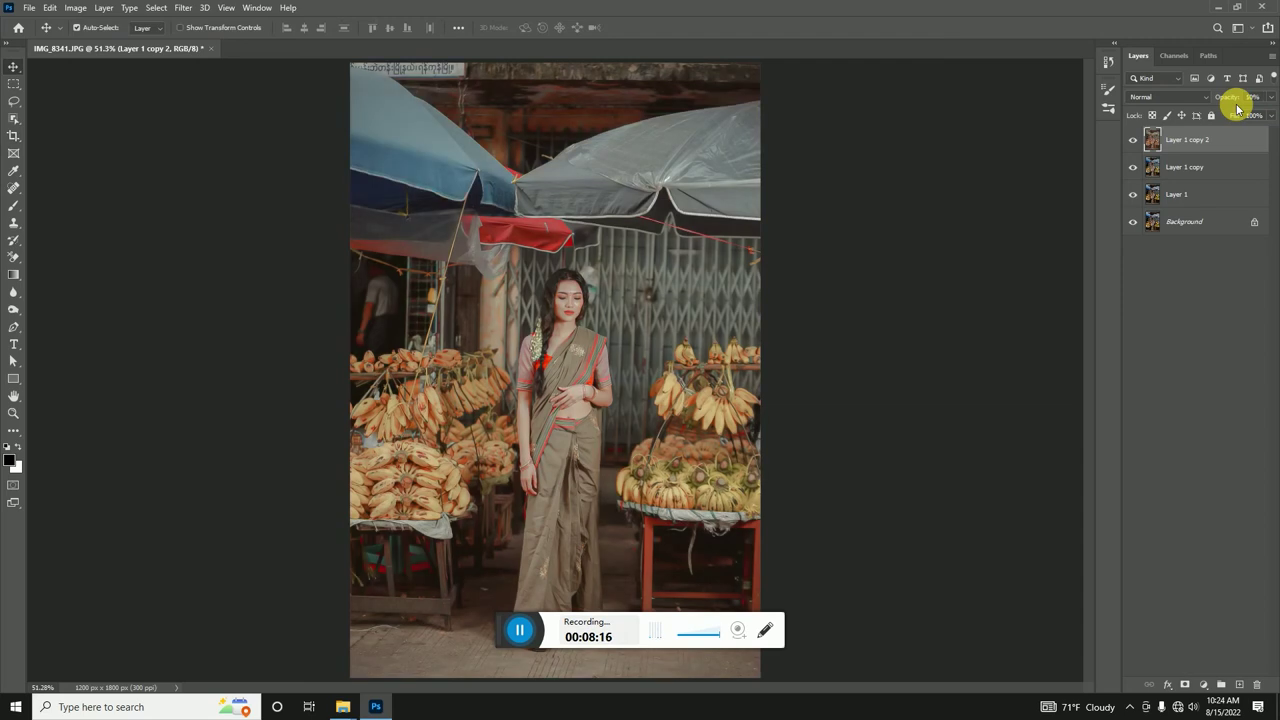
left_click(1133, 141)
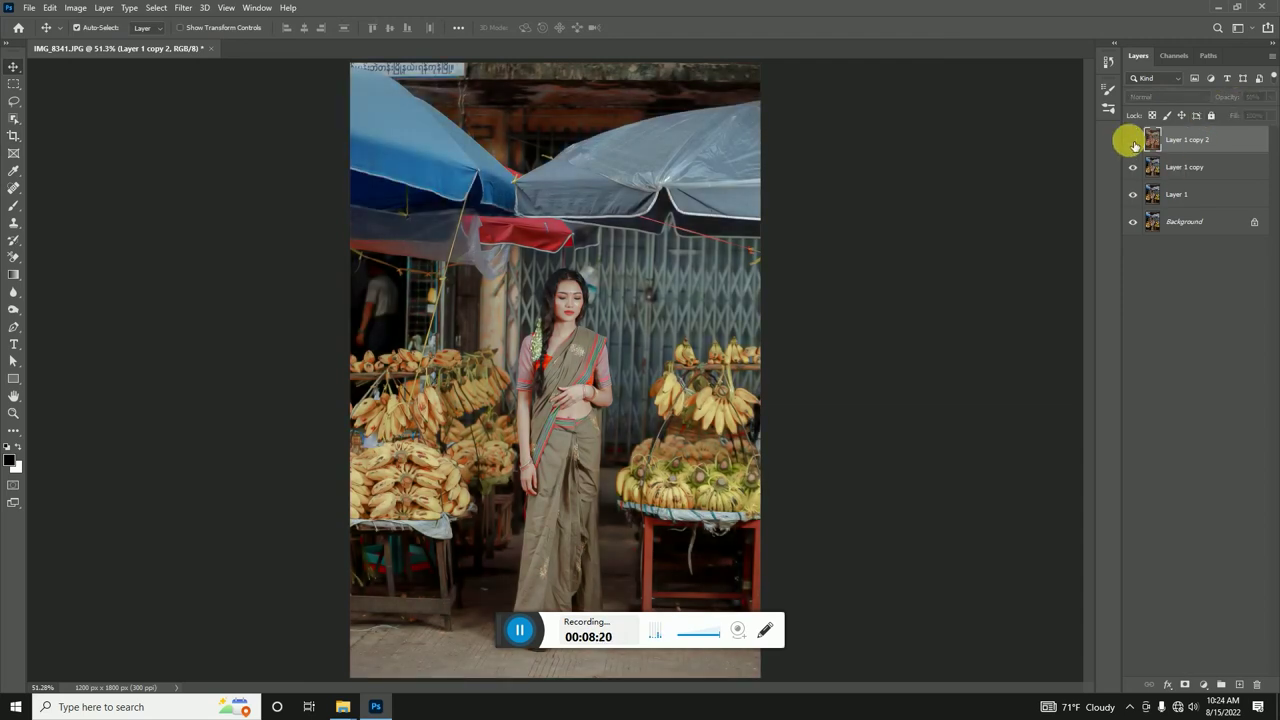
left_click(1133, 141)
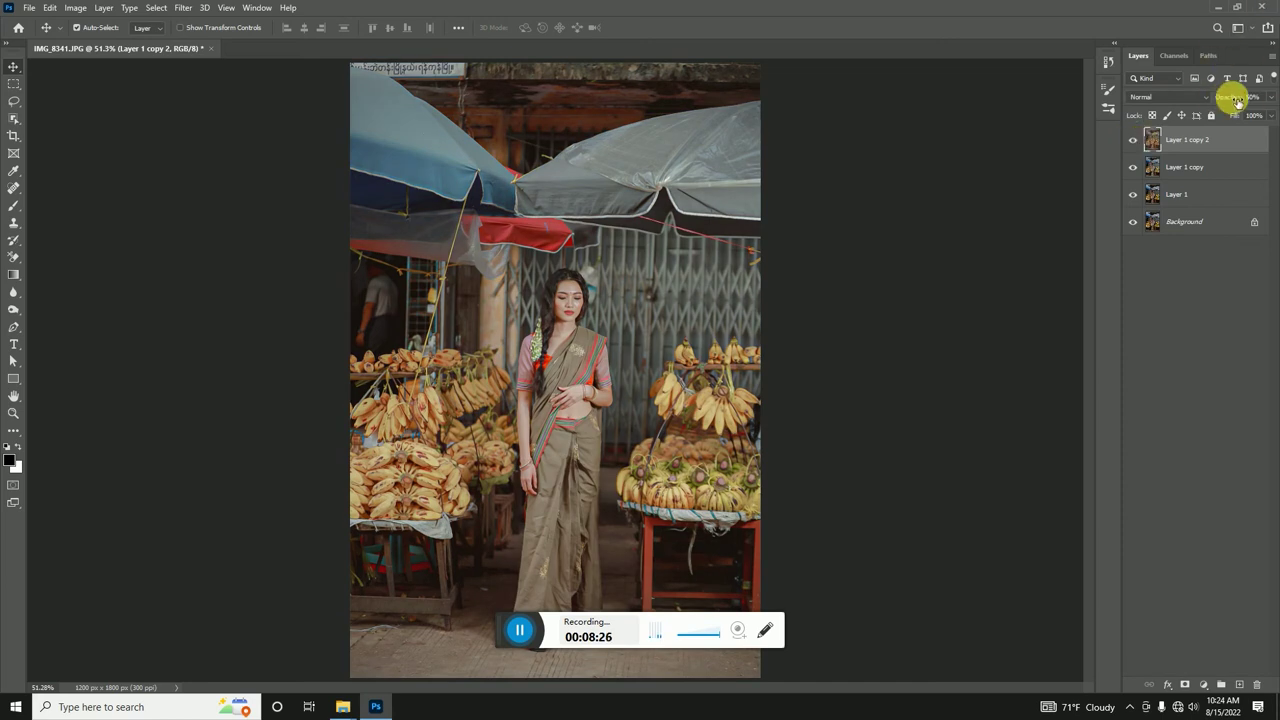
left_click_drag(1237, 101, 1219, 103)
key("Return")
left_click_drag(1220, 103, 1218, 103)
left_click(1133, 140)
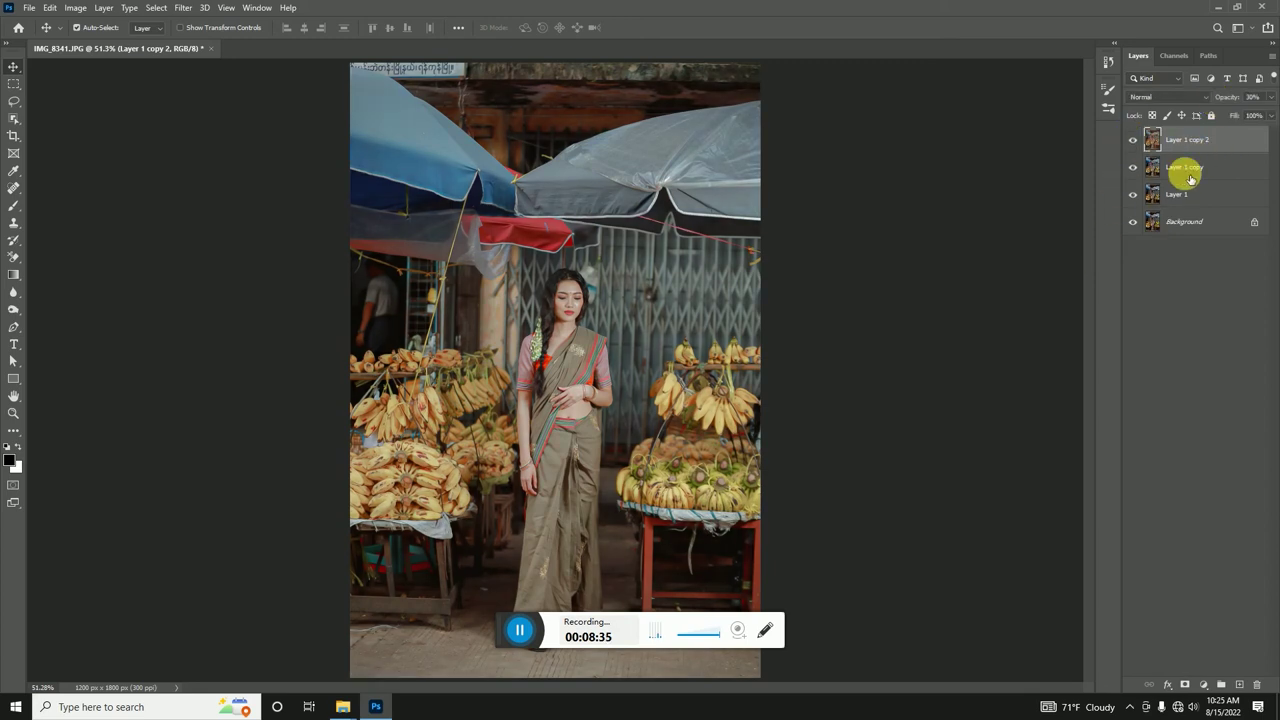
Remove Layer 1 copy 2 and toggle Layer 1 copy to compare against the original.
key("ctrl+e")
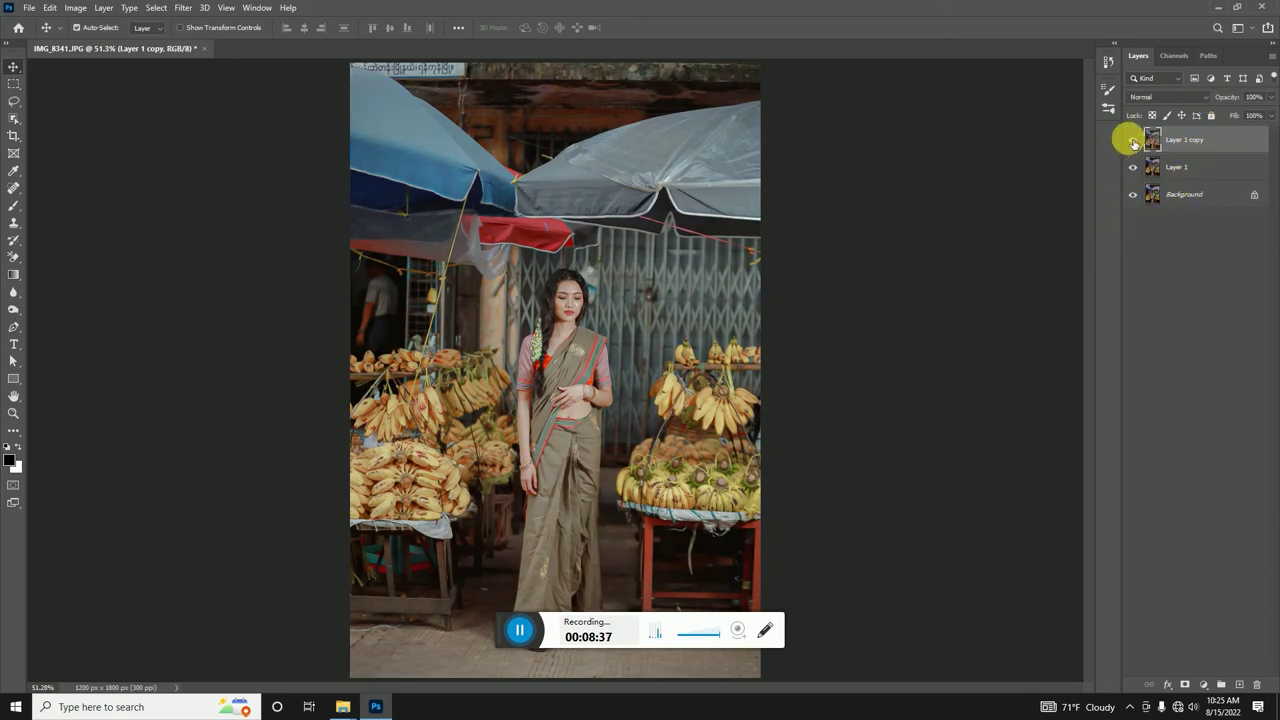
left_click(1133, 140)
left_click(1133, 140)
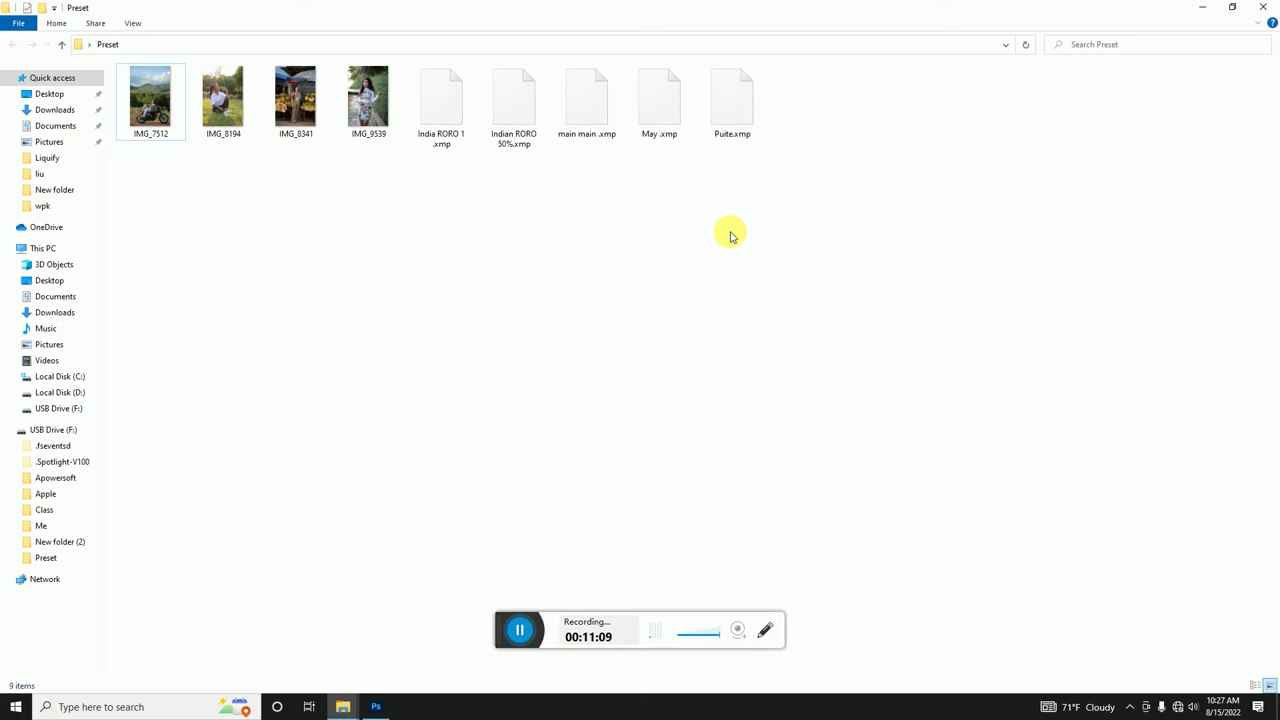
left_click(1268, 8)
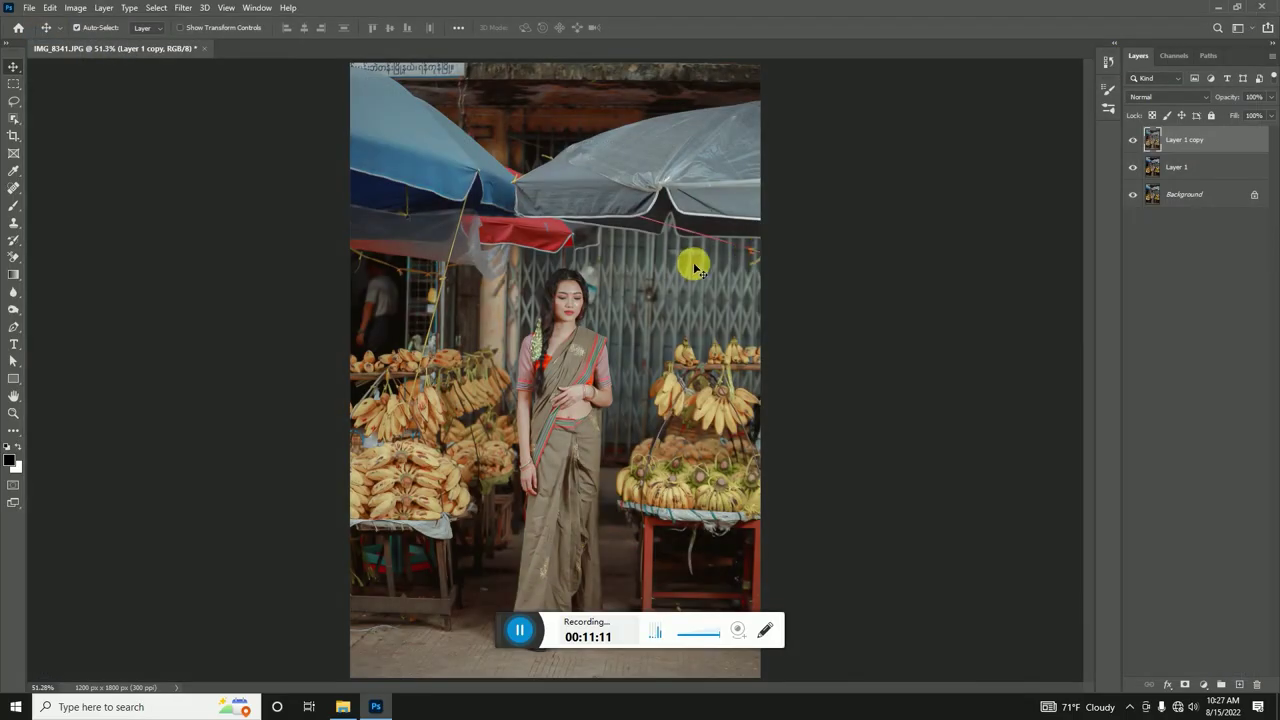